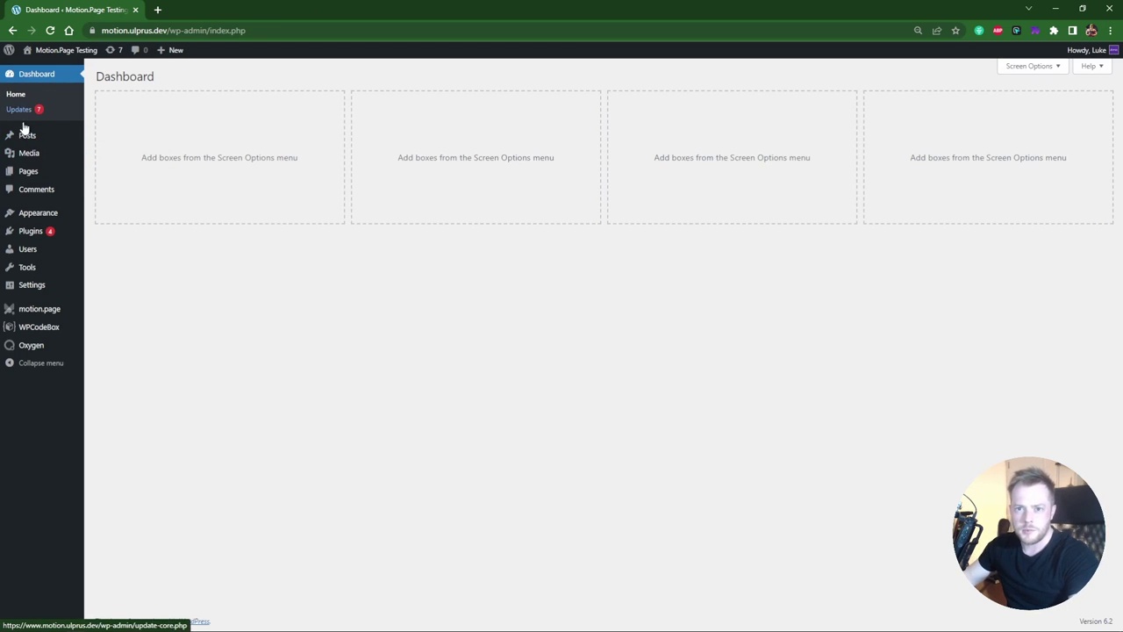
Open the "Homepage with Loader" page in the Oxygen visual editor and show its element structure
left_click(41, 176)
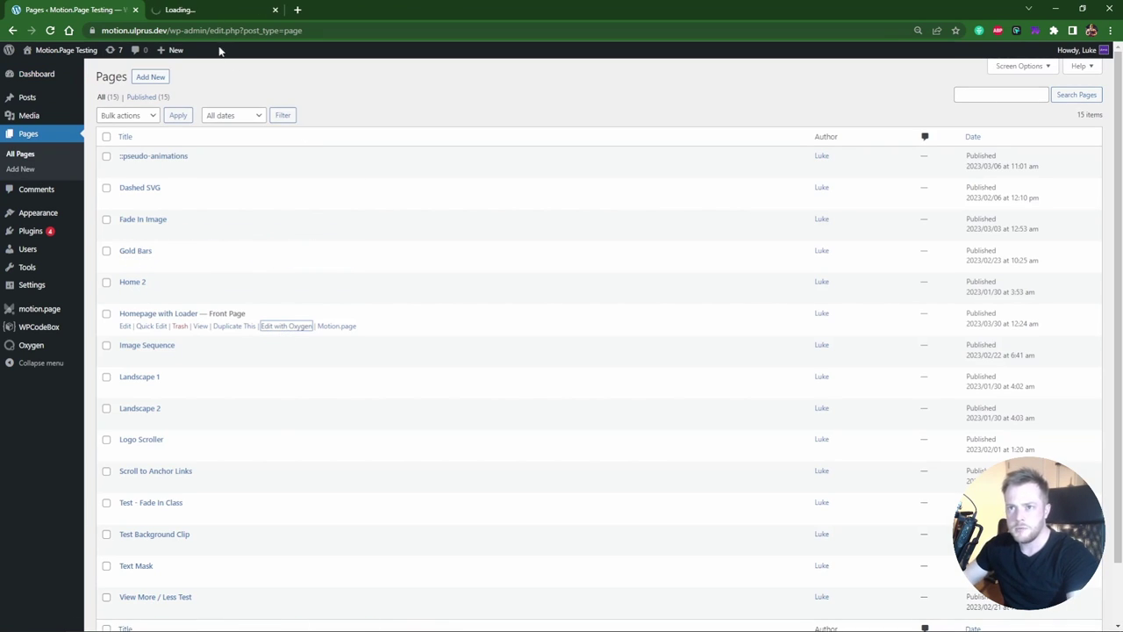
left_click(215, 10)
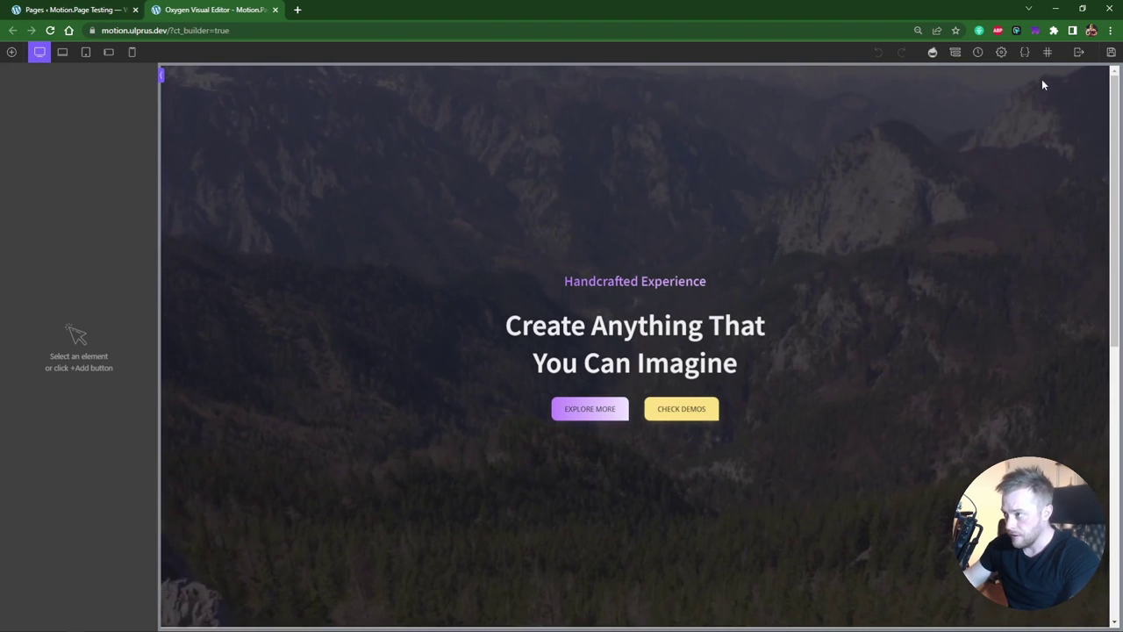
left_click(955, 52)
Add a div, move it above the Hero 7 - Video section, and rename it "Loader Wrapper"
left_click(11, 52)
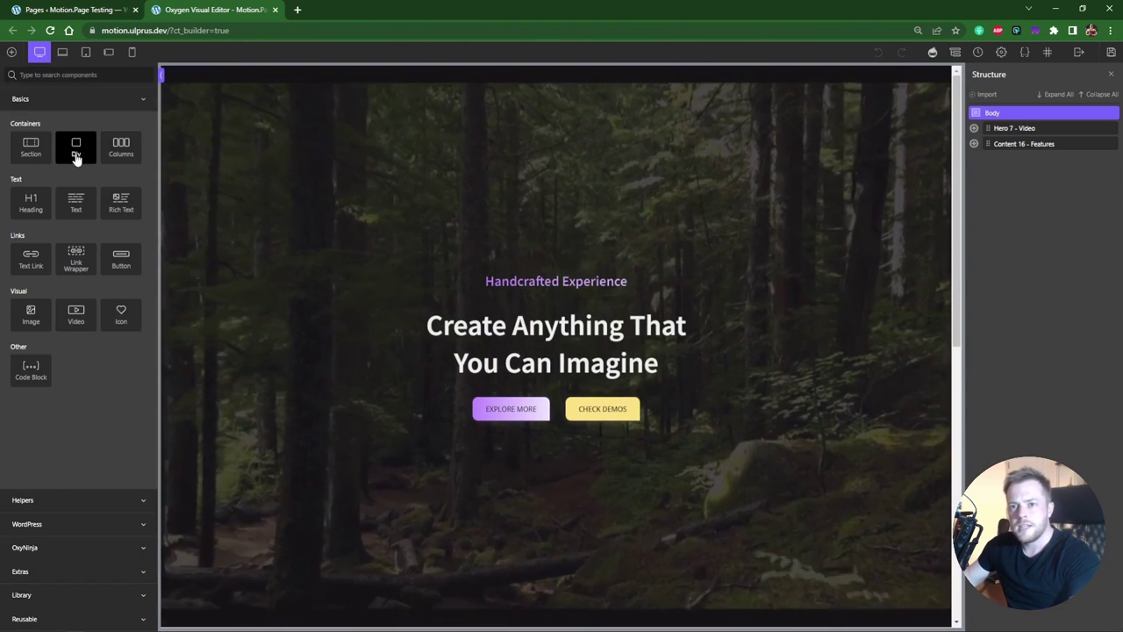
left_click(76, 149)
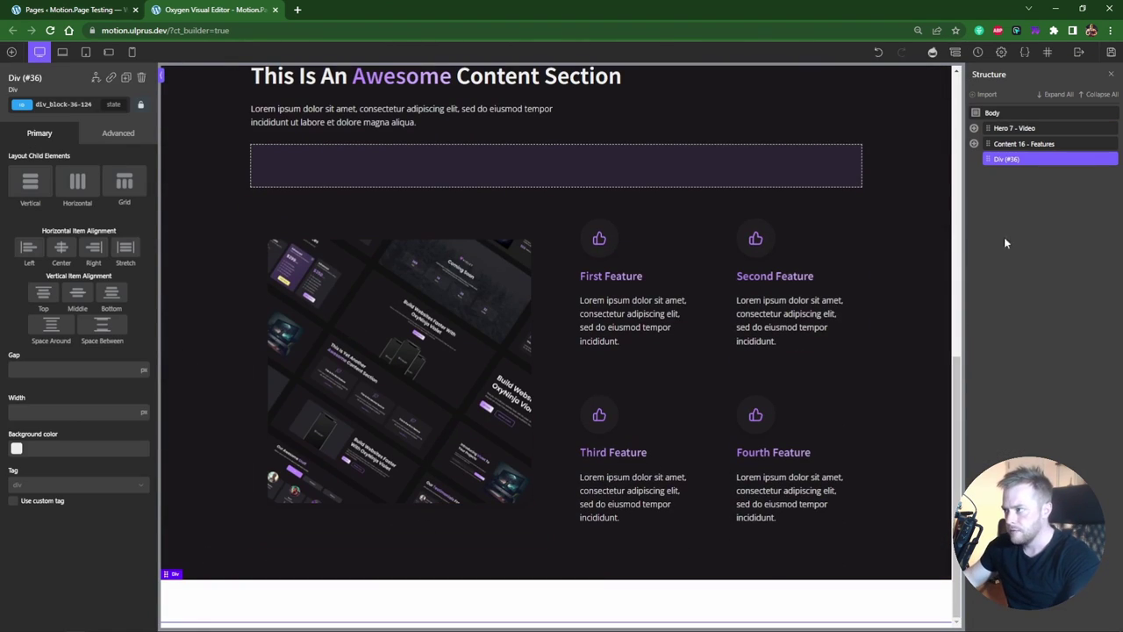
left_click_drag(1010, 136, 1010, 126)
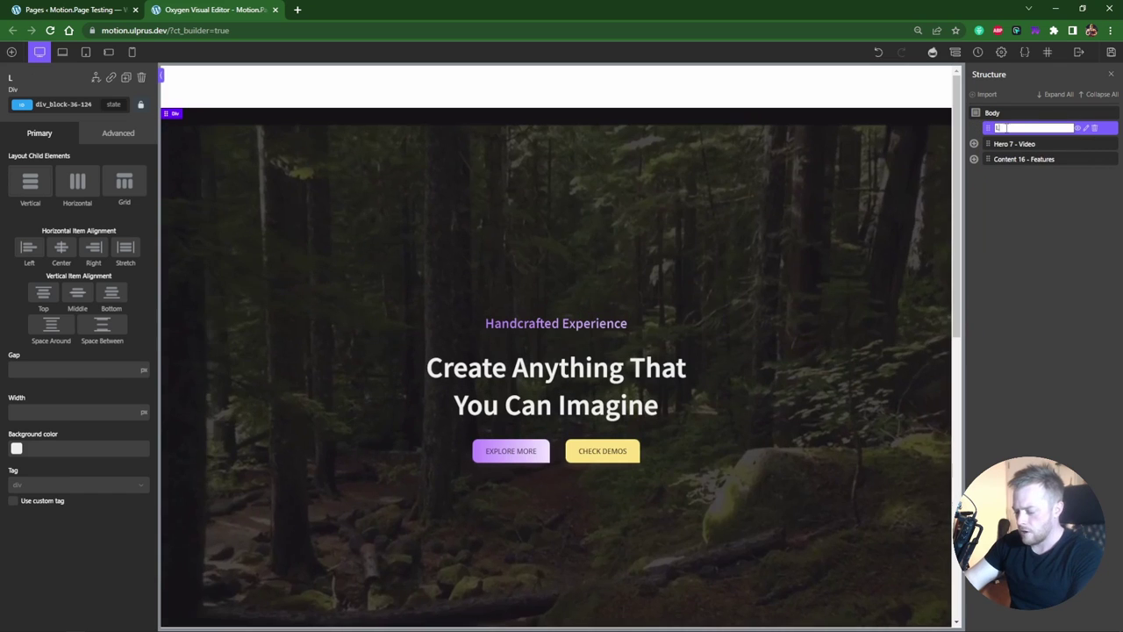
double_click(1004, 128)
type("Loader Wrapper")
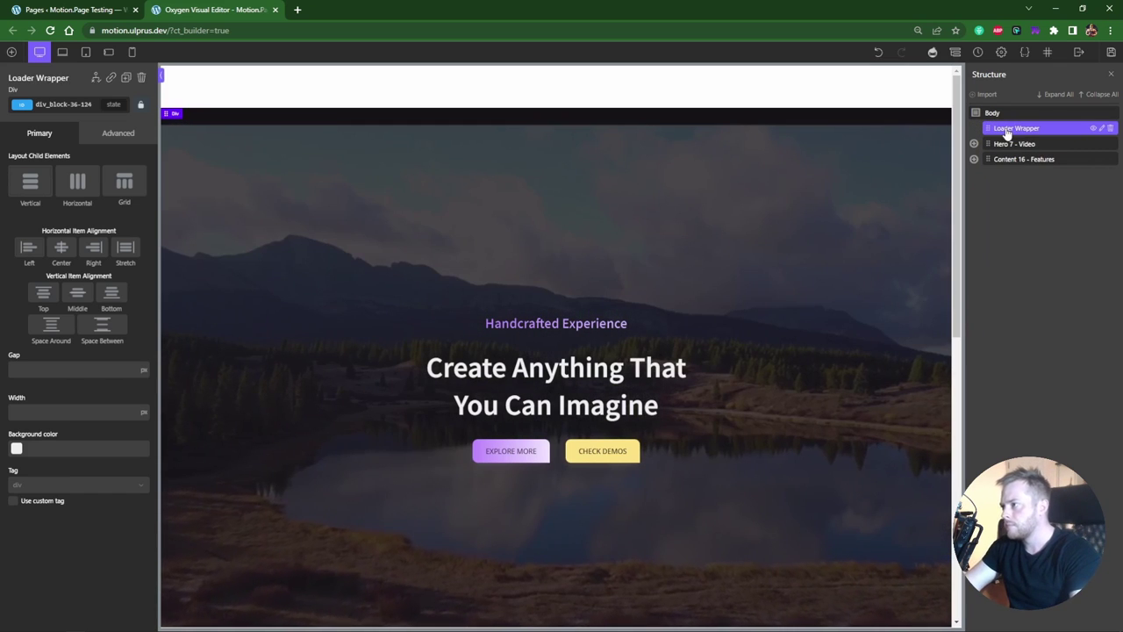
Set the Loader Wrapper's ID to "loader-wrapper"
left_click(63, 105)
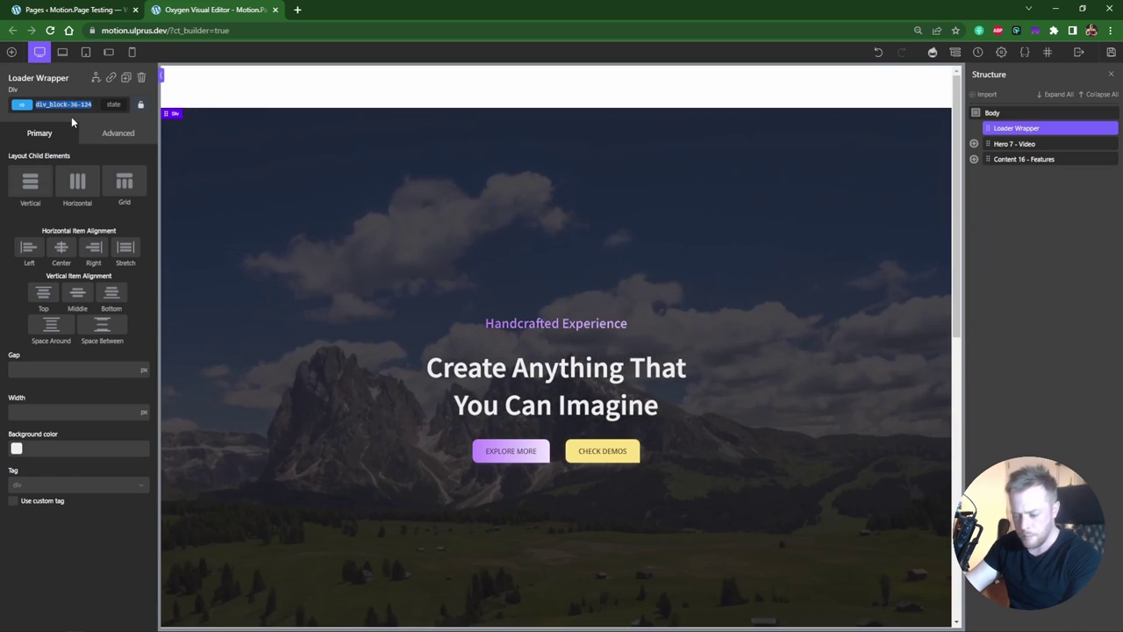
type("loader-wrapp")
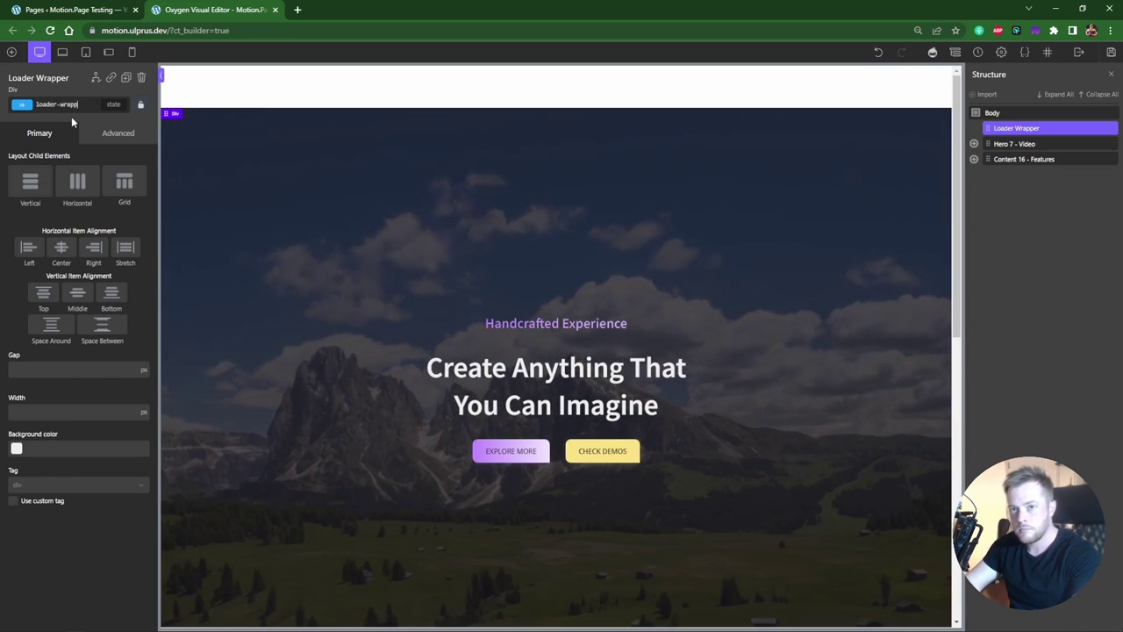
type("er")
Set the Loader Wrapper's position to fixed with all four offsets at 0 px and its z-index to 1000
left_click(88, 136)
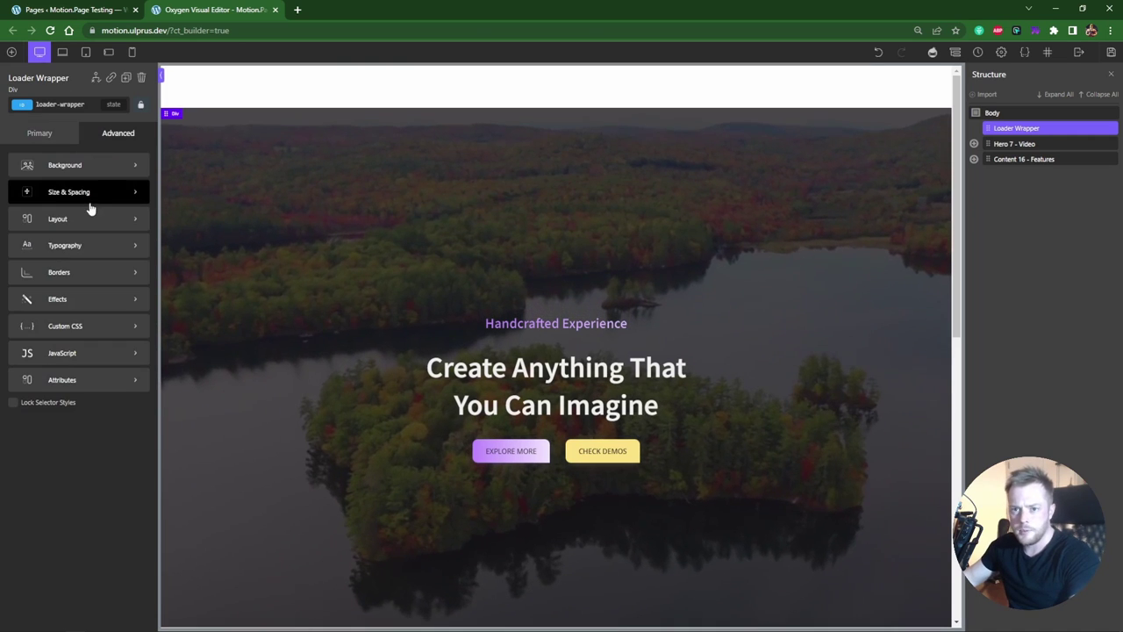
left_click(57, 221)
scroll(108, 386, "down", 3)
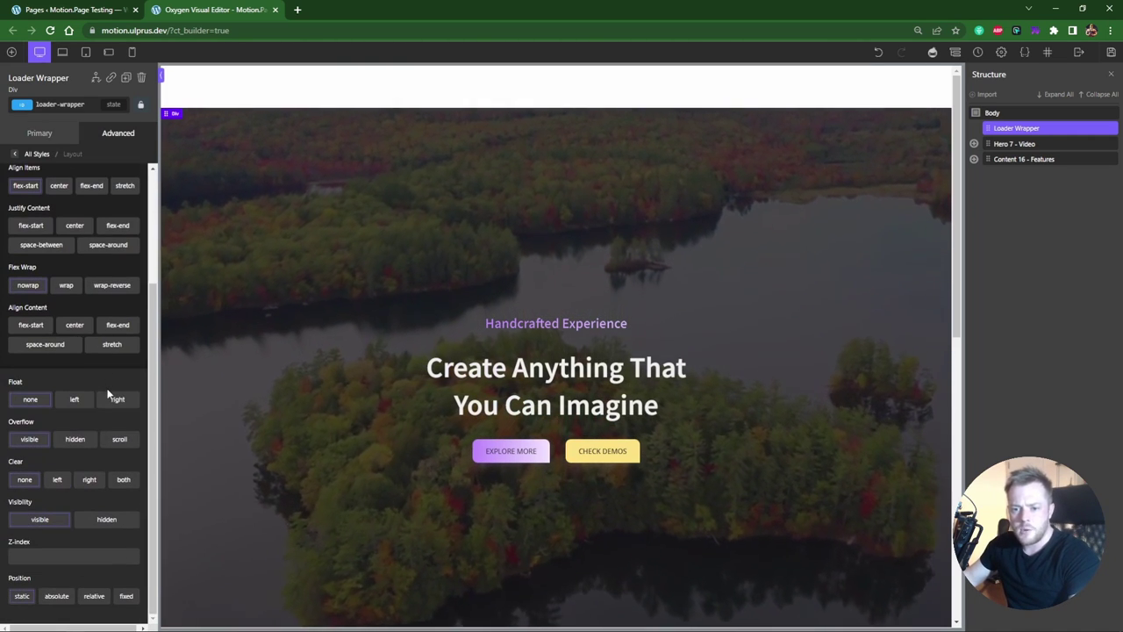
left_click(126, 597)
scroll(44, 554, "down", 2)
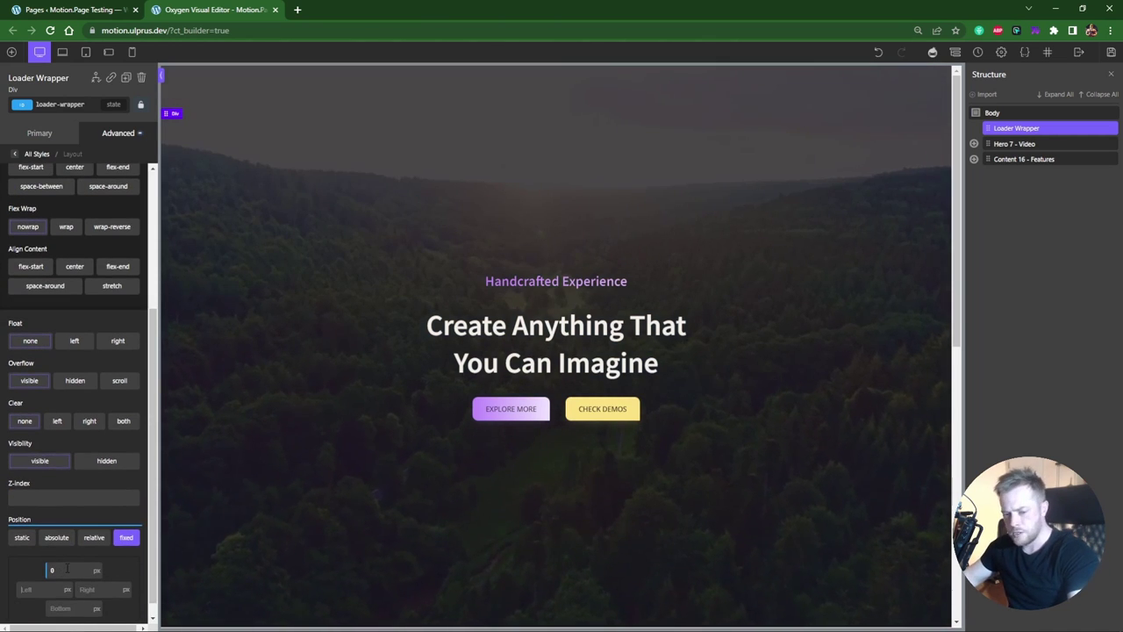
key("Tab")
type("0")
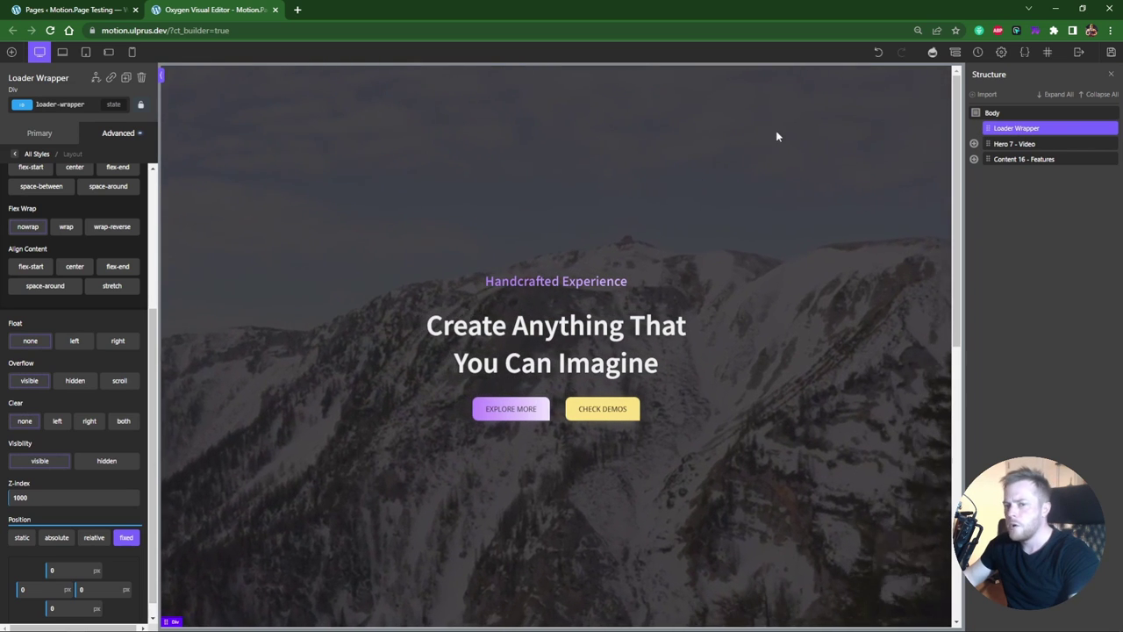
Add a div inside the Loader Wrapper, named "Top Loader Section" with the ID "top-loader"
left_click(11, 53)
left_click(77, 143)
left_click(974, 129)
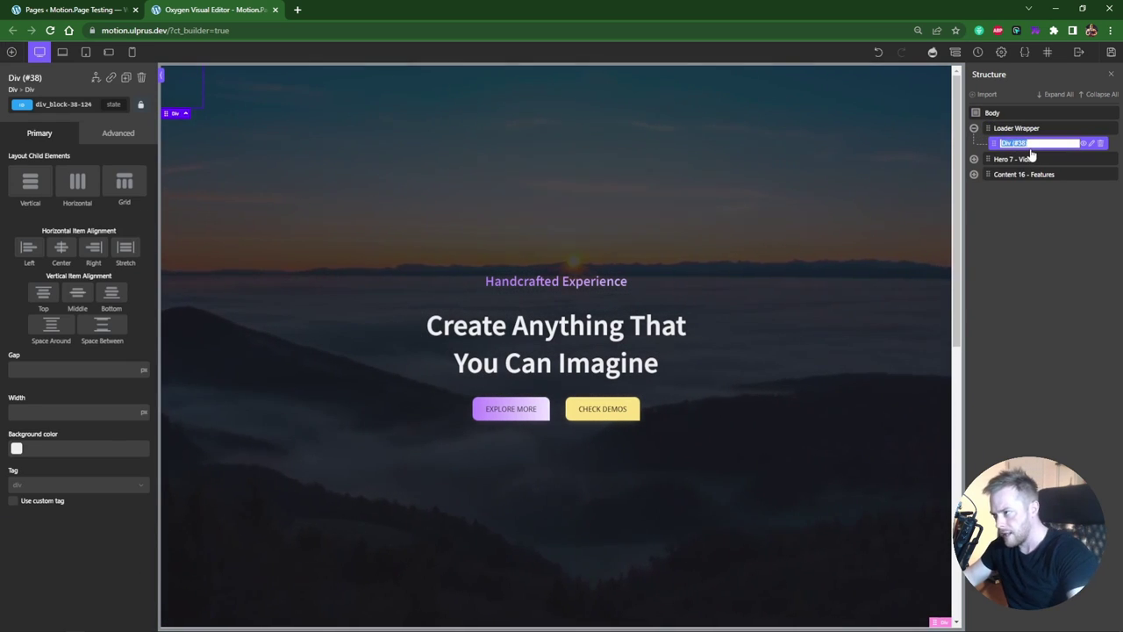
type("Top Loader Sec")
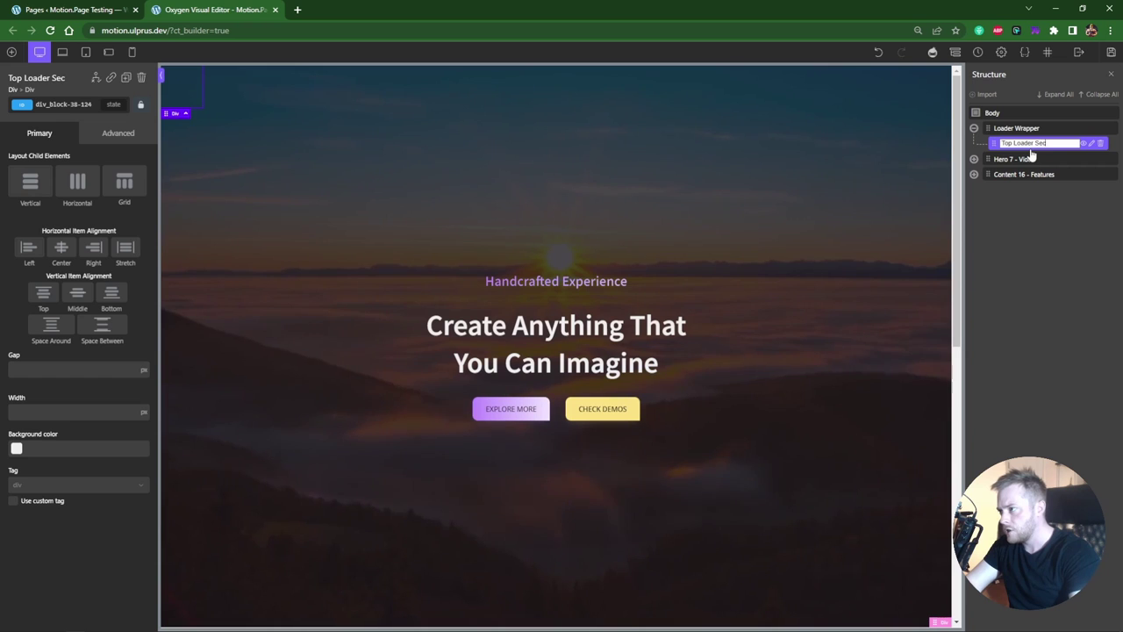
key("Return")
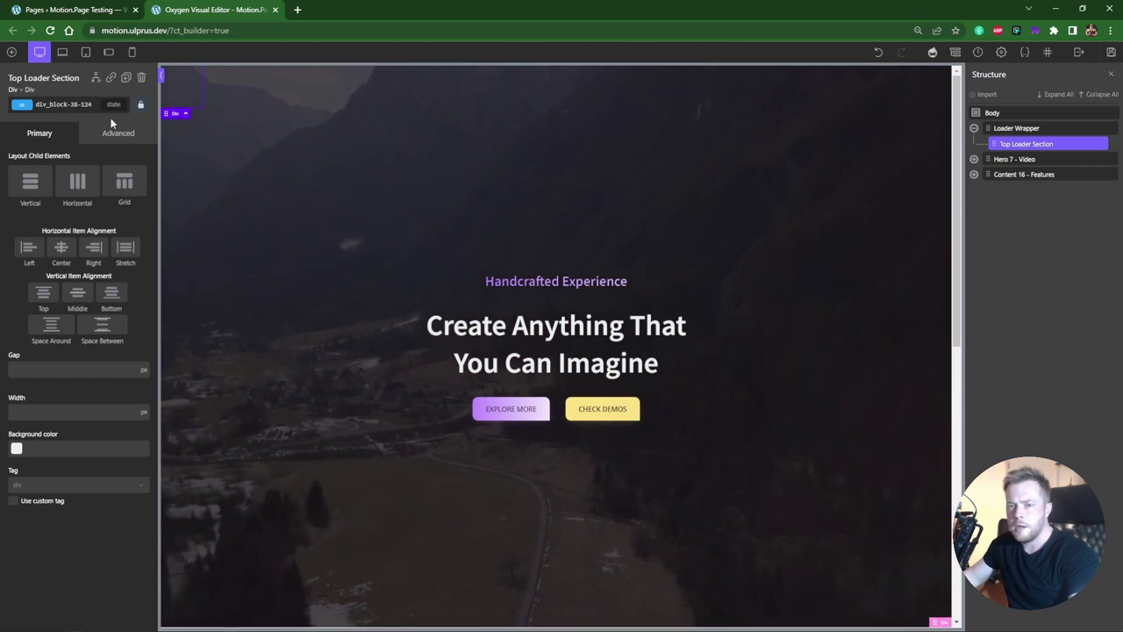
left_click(51, 107)
left_click(53, 104)
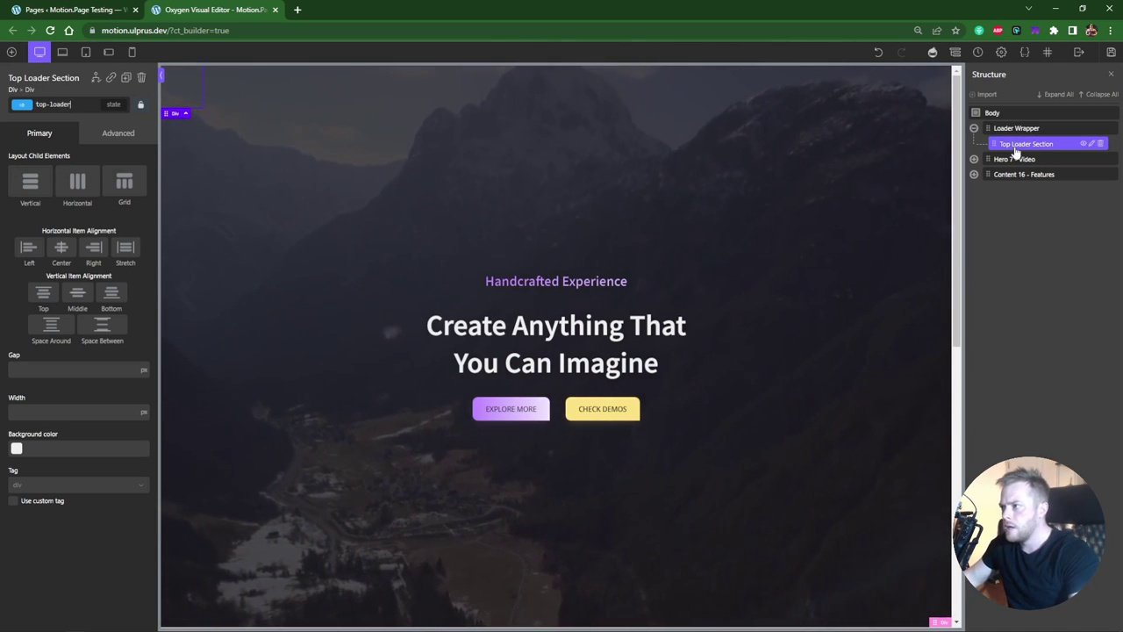
Set the Top Loader Section's height to 50 vh and its width to 100 %
left_click(117, 136)
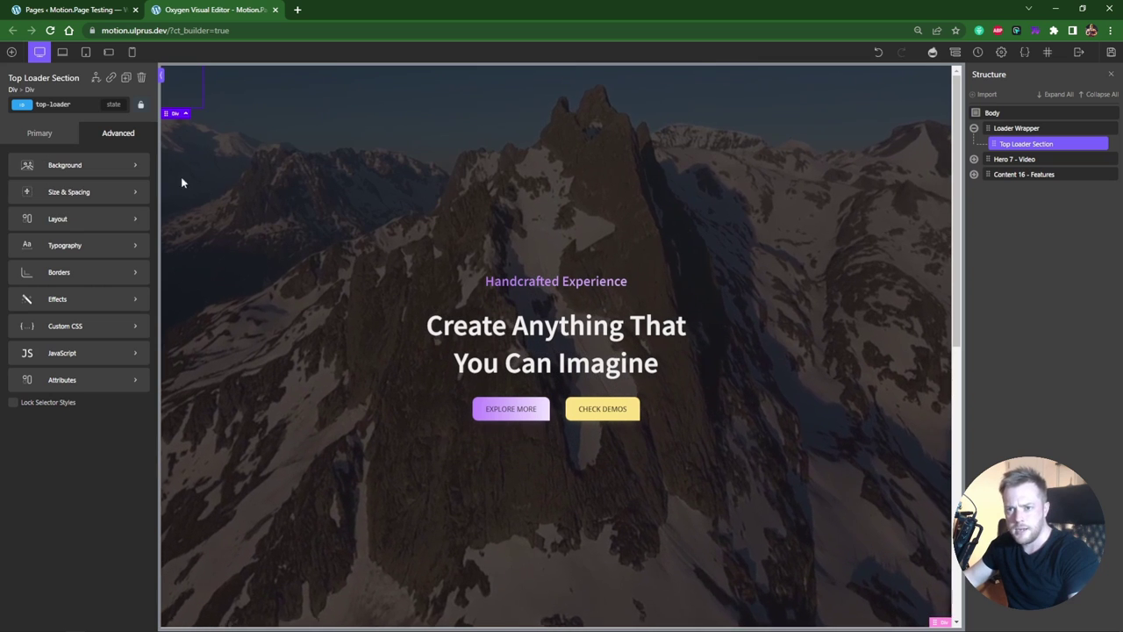
left_click(71, 191)
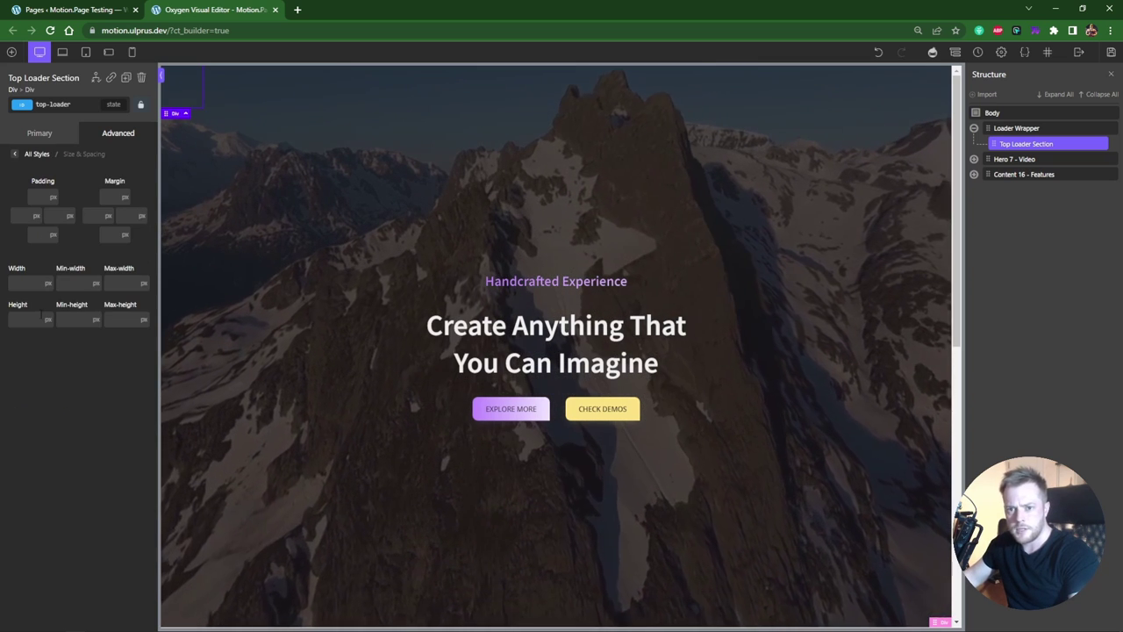
left_click(48, 319)
left_click(44, 354)
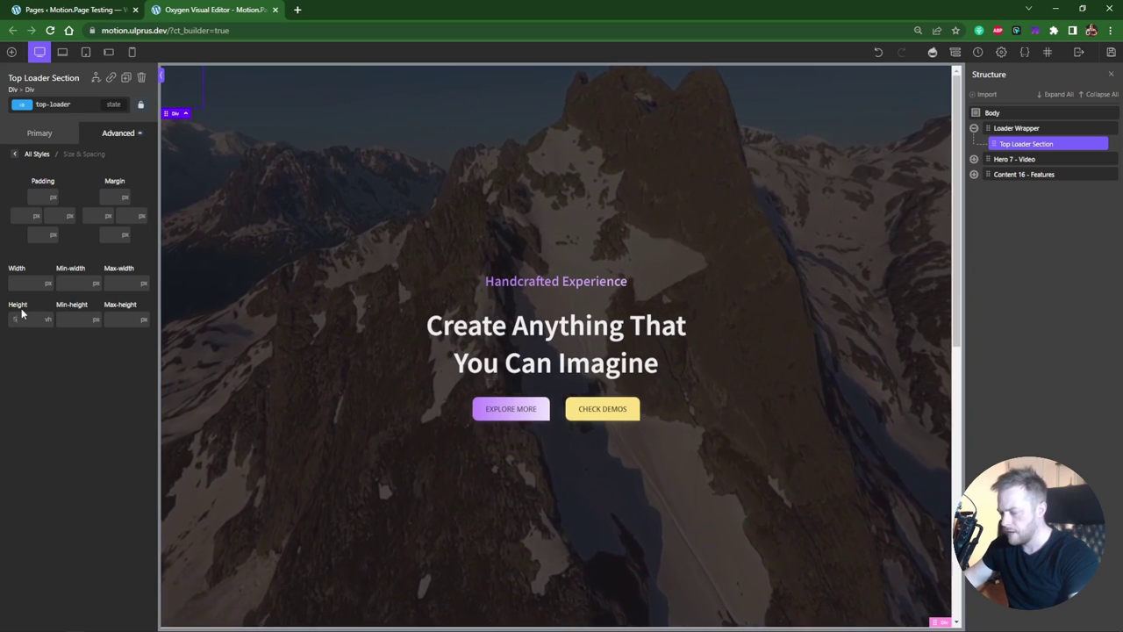
left_click(24, 319)
type("50")
left_click(27, 283)
type("100")
left_click(48, 282)
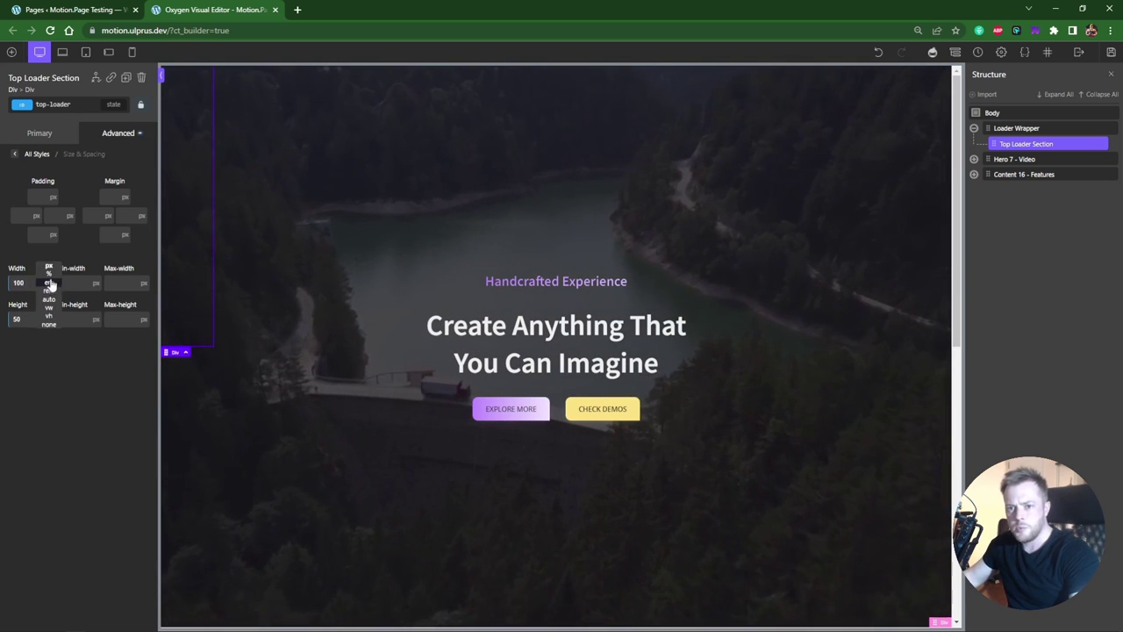
Set the Top Loader Section's background color to the violet set's Background Dark
left_click(14, 153)
left_click(36, 173)
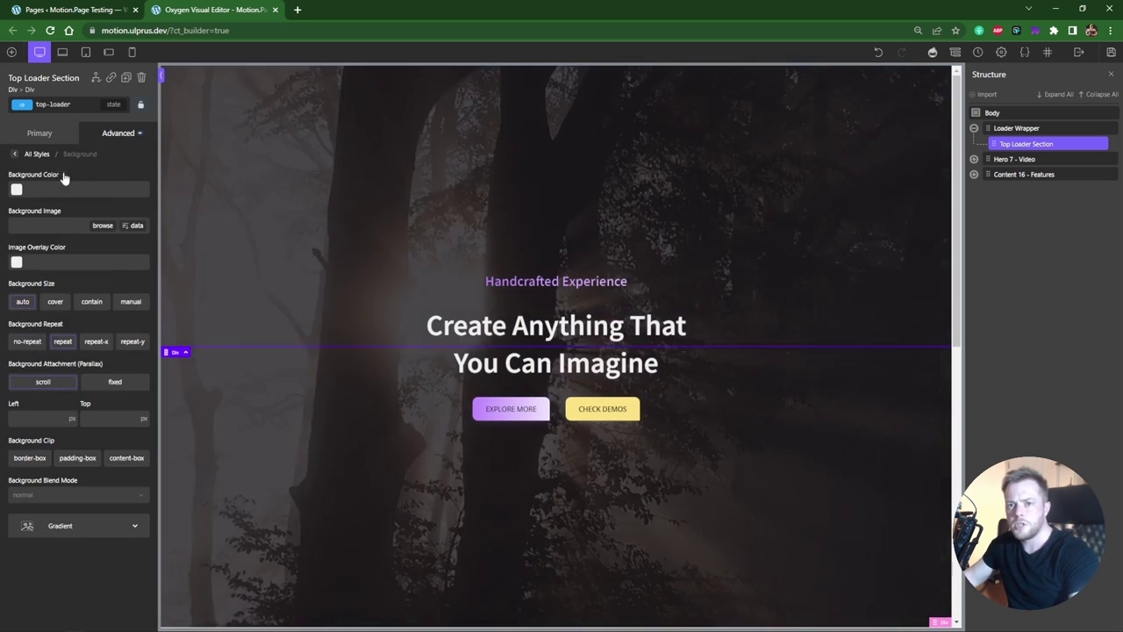
left_click(17, 190)
left_click(60, 366)
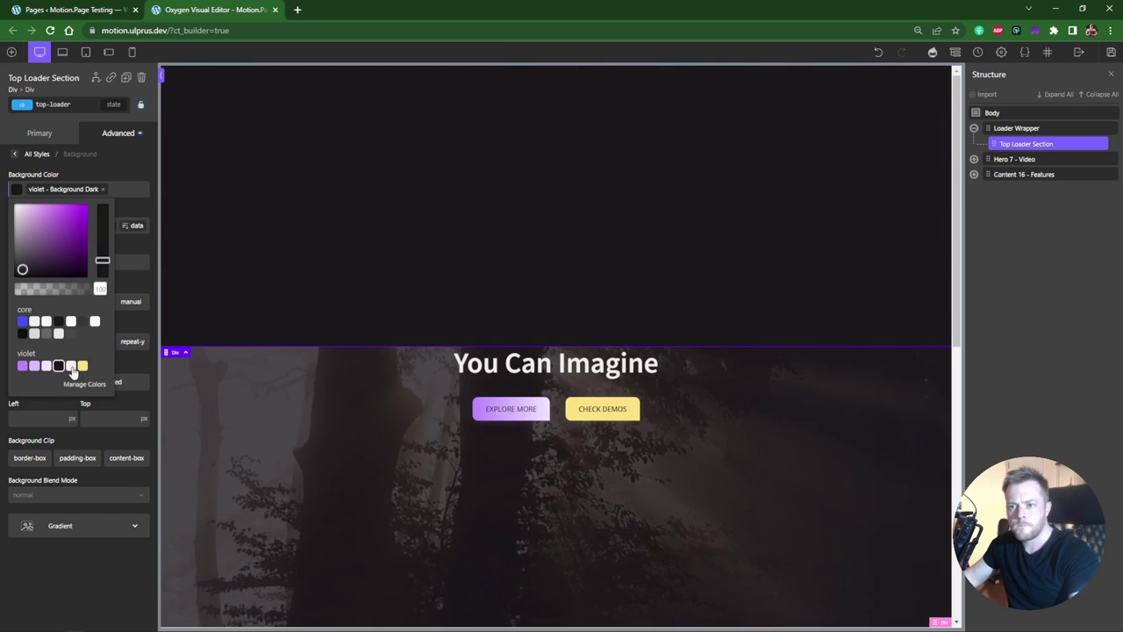
Clear the Loader Wrapper's z-index to check its stacking effect, and restore it to 1000
left_click(1016, 128)
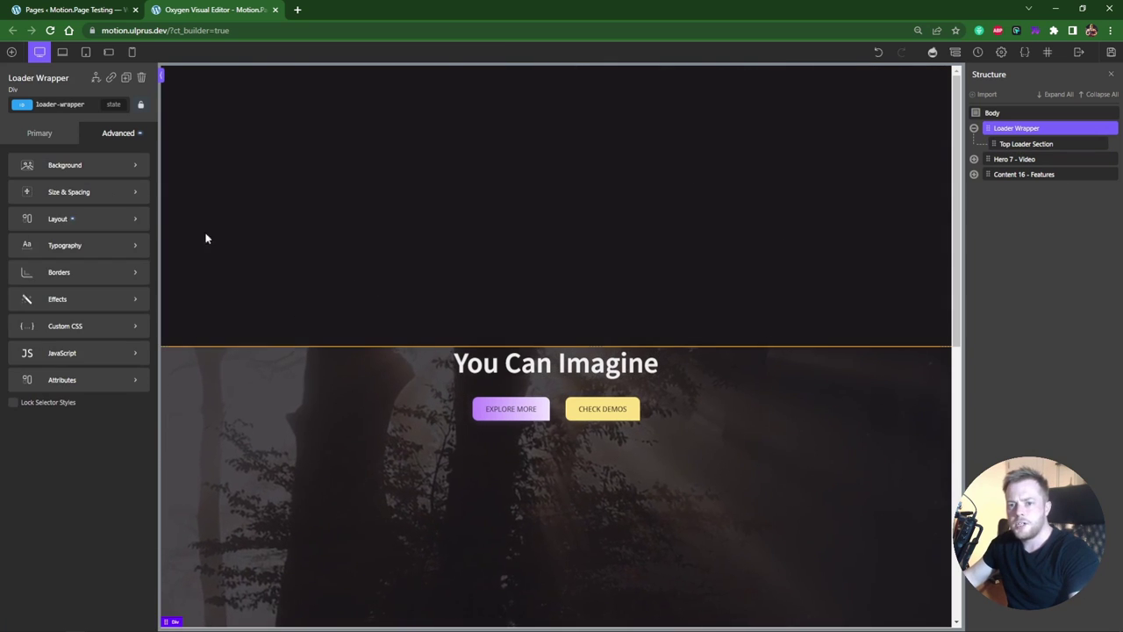
left_click(74, 221)
scroll(66, 392, "down", 10)
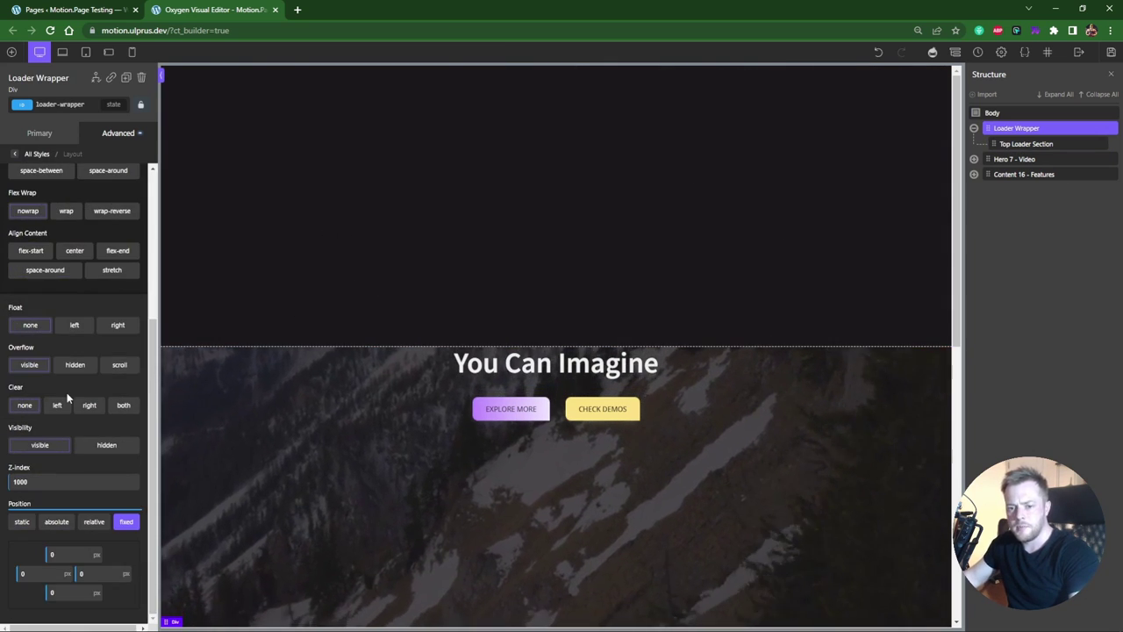
double_click(51, 485)
key("BackSpace")
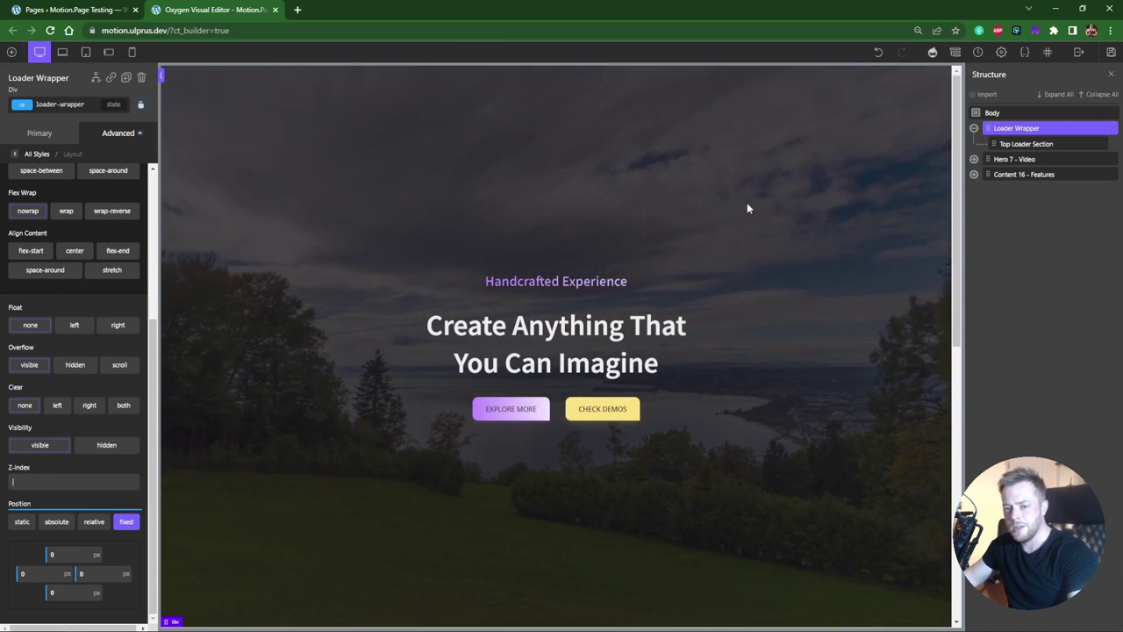
type("1000")
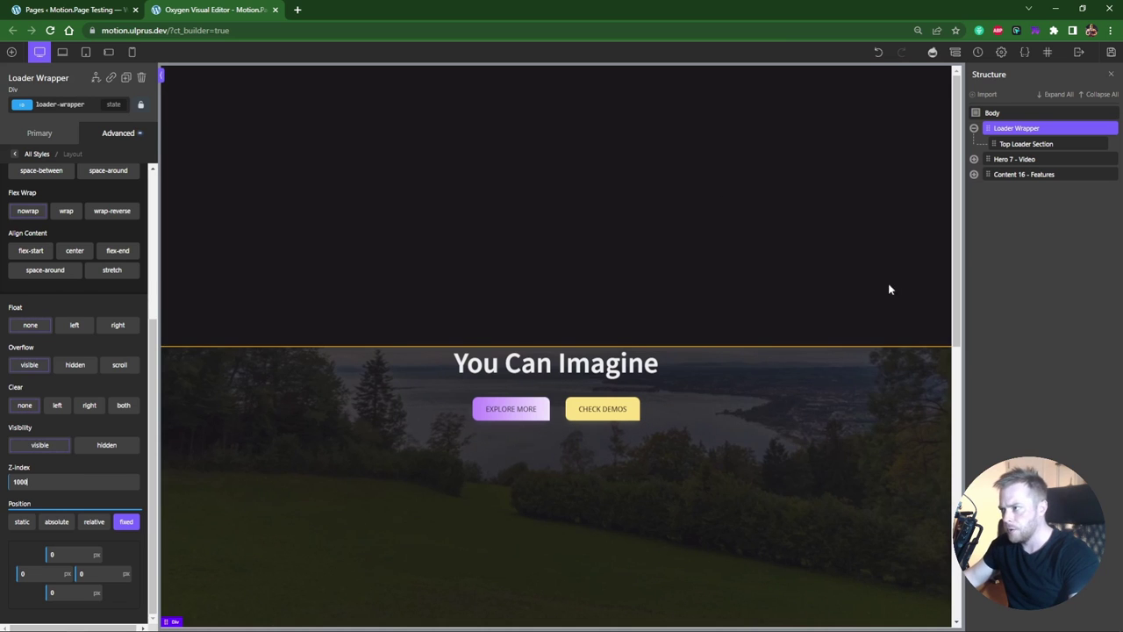
Add a new div inside the Top Loader Section
left_click(843, 213)
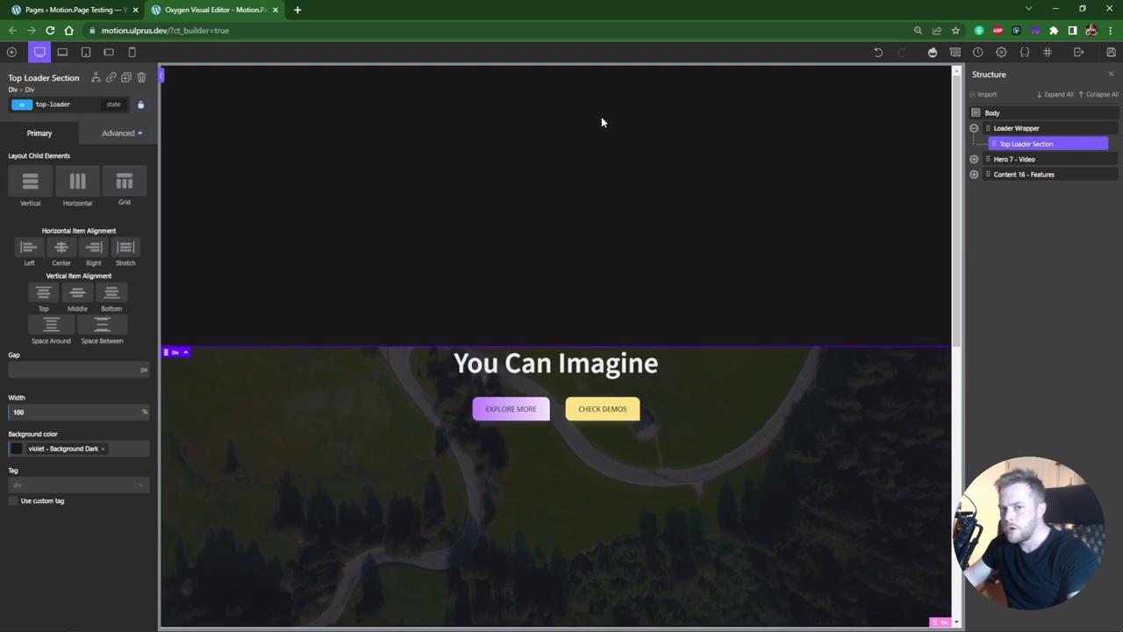
left_click(11, 52)
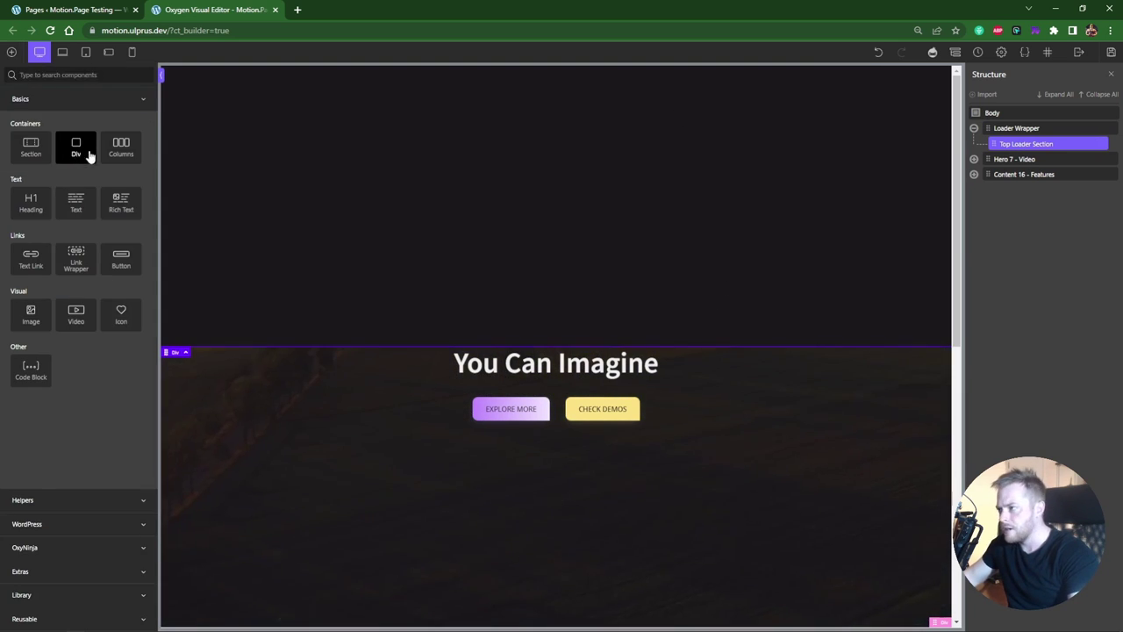
left_click(77, 153)
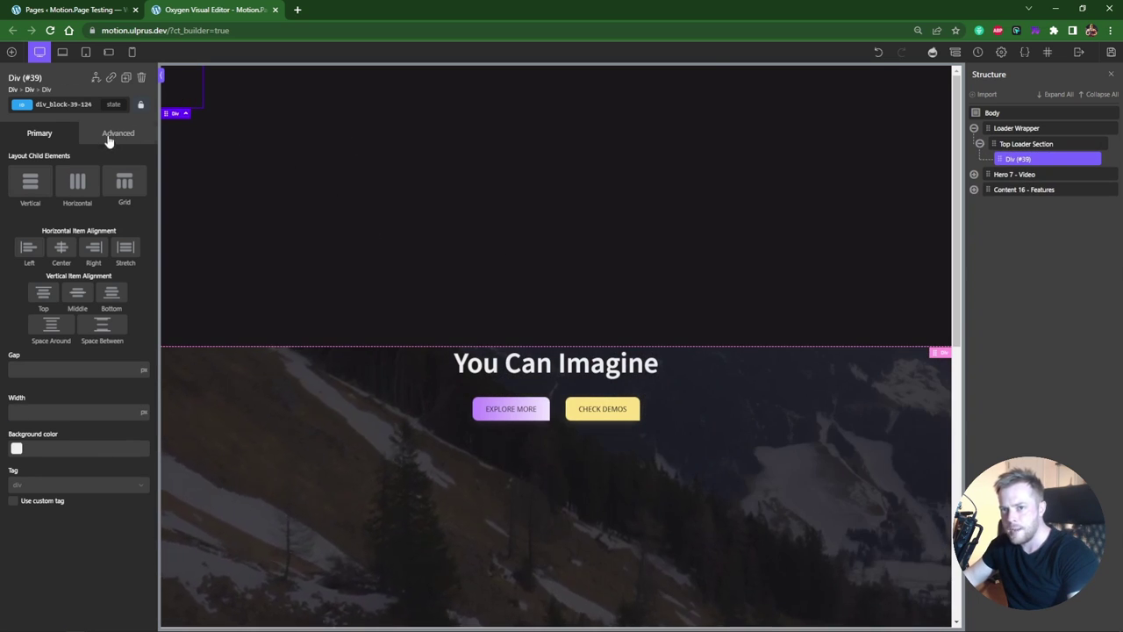
left_click(118, 132)
Set the Top Loader Section's position to relative
left_click(1017, 145)
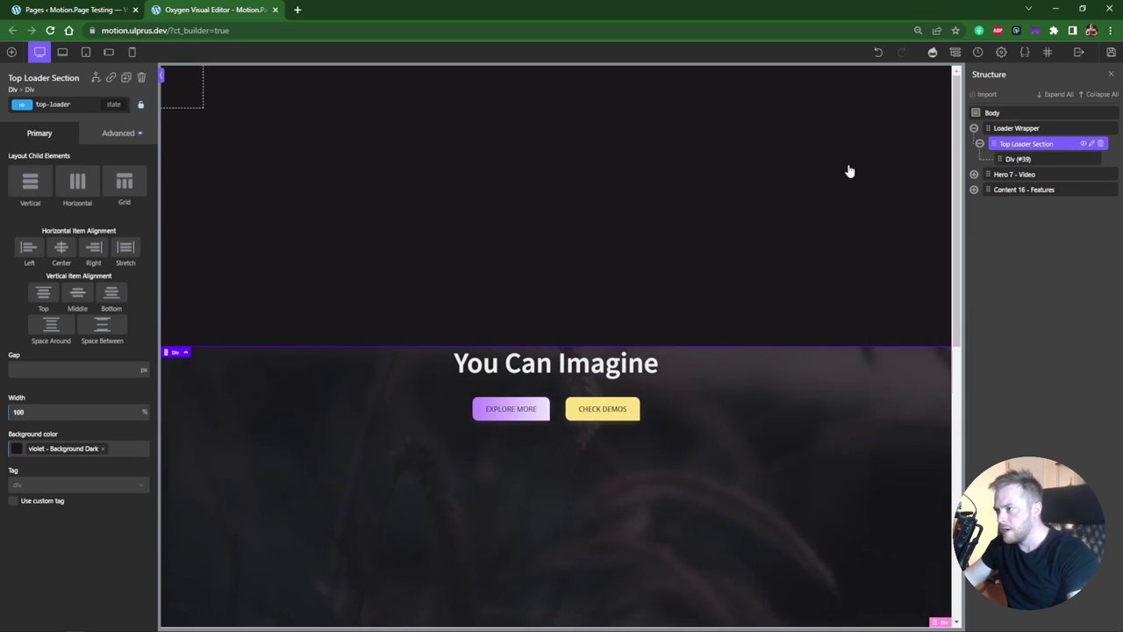
left_click(131, 131)
left_click(67, 221)
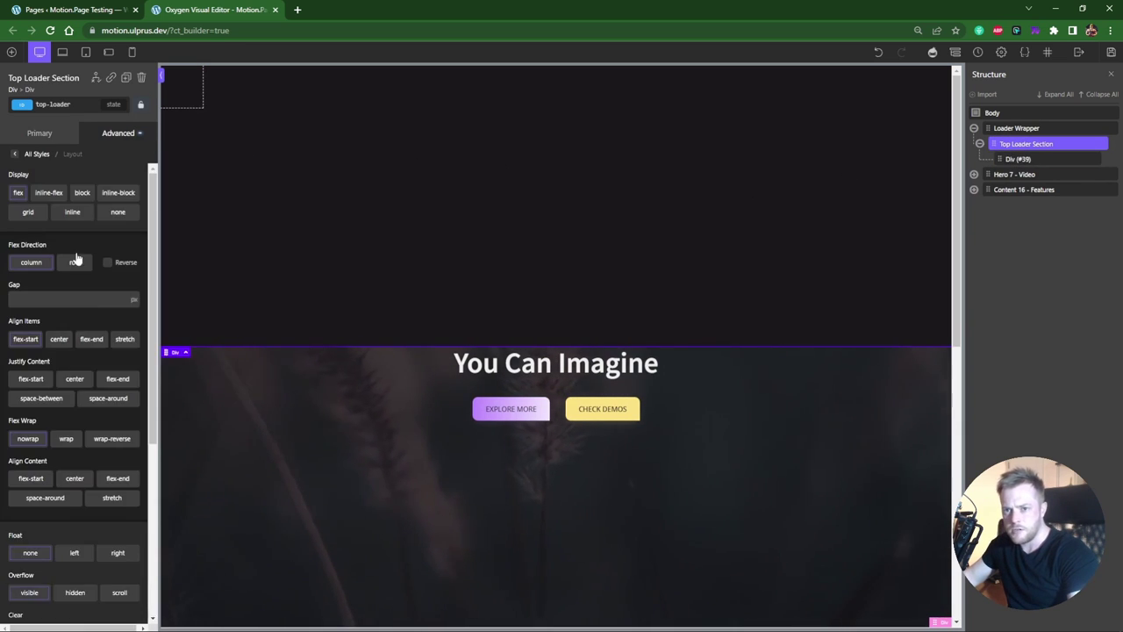
scroll(84, 436, "down", 4)
left_click(93, 460)
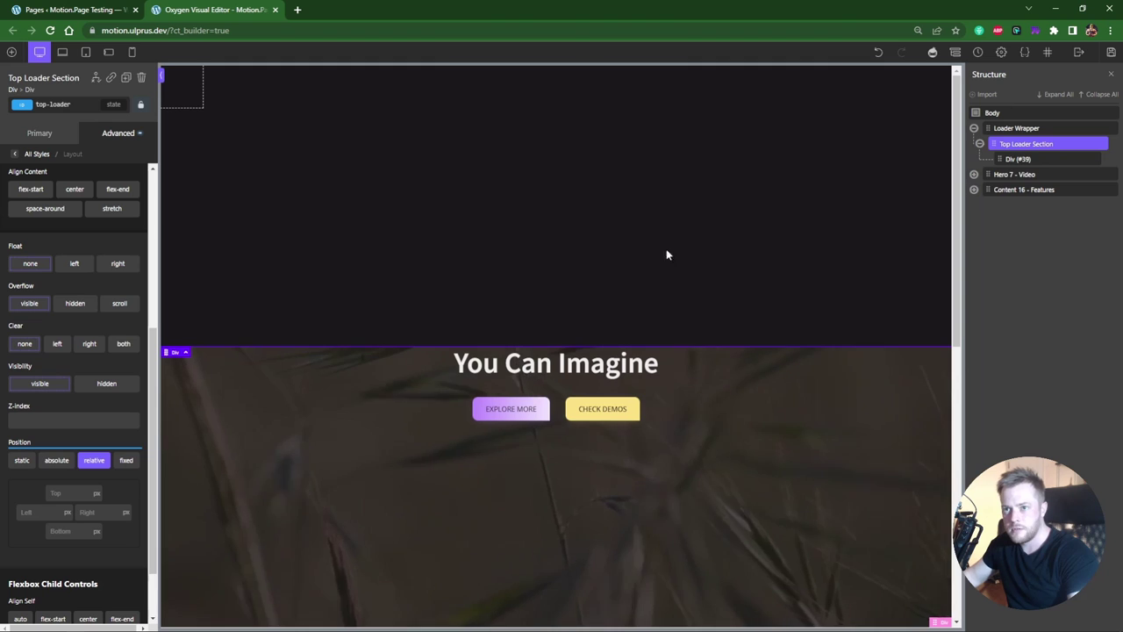
Rename the div inside the Top Loader Section as "Top Loader Bar"
double_click(1020, 159)
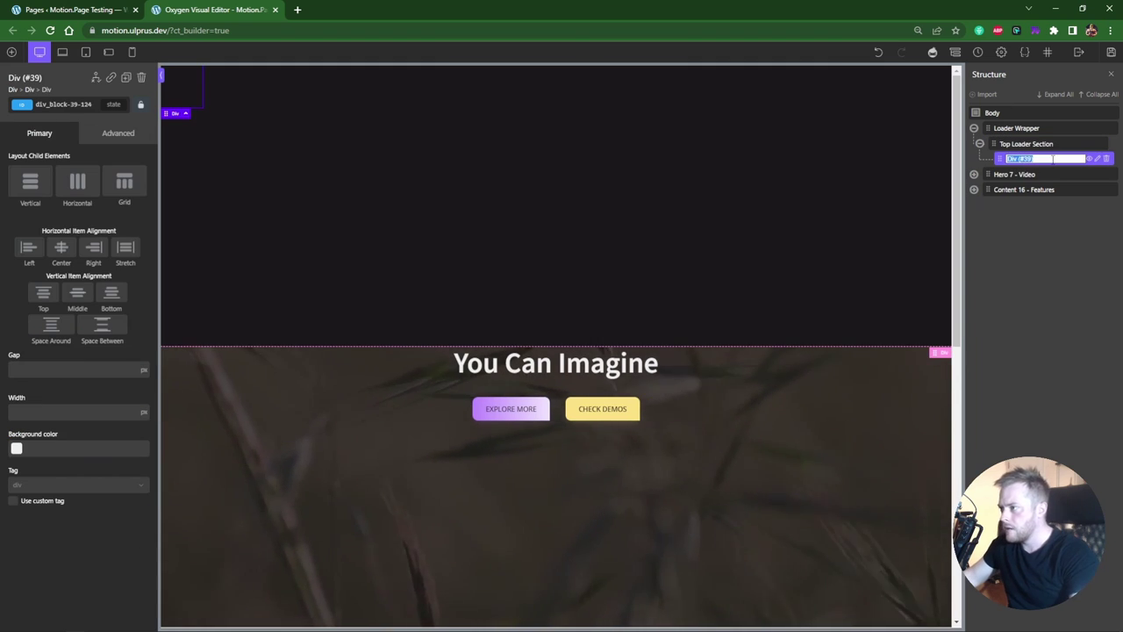
type("Top Loa")
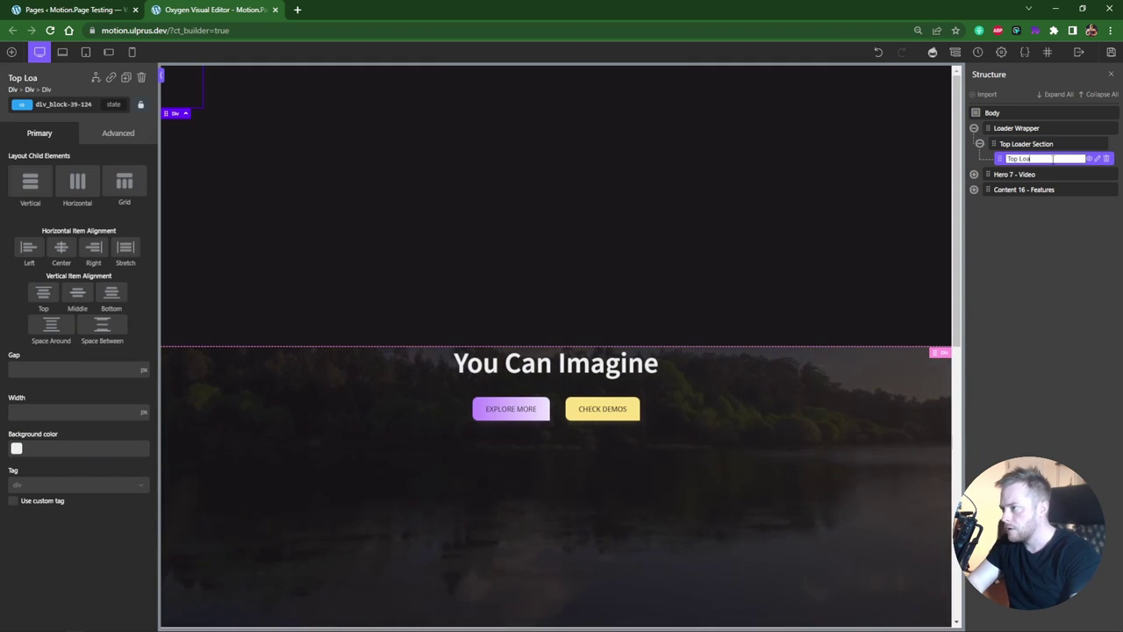
type("der Bar")
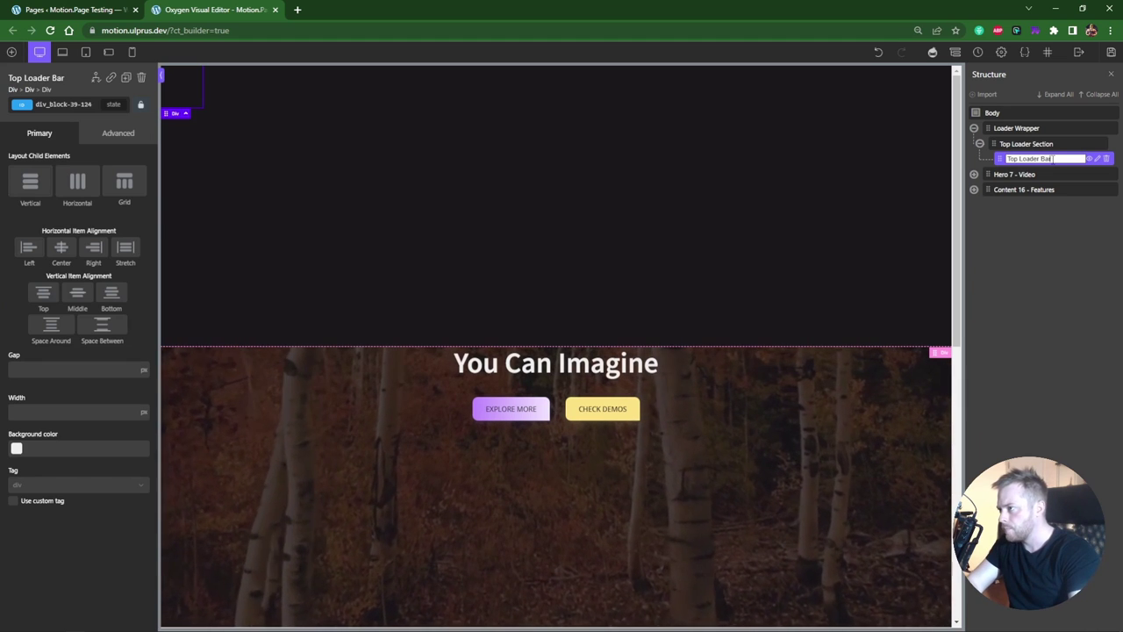
Finish naming the Top Loader Bar and set its ID to top-loader--bar
key("Return")
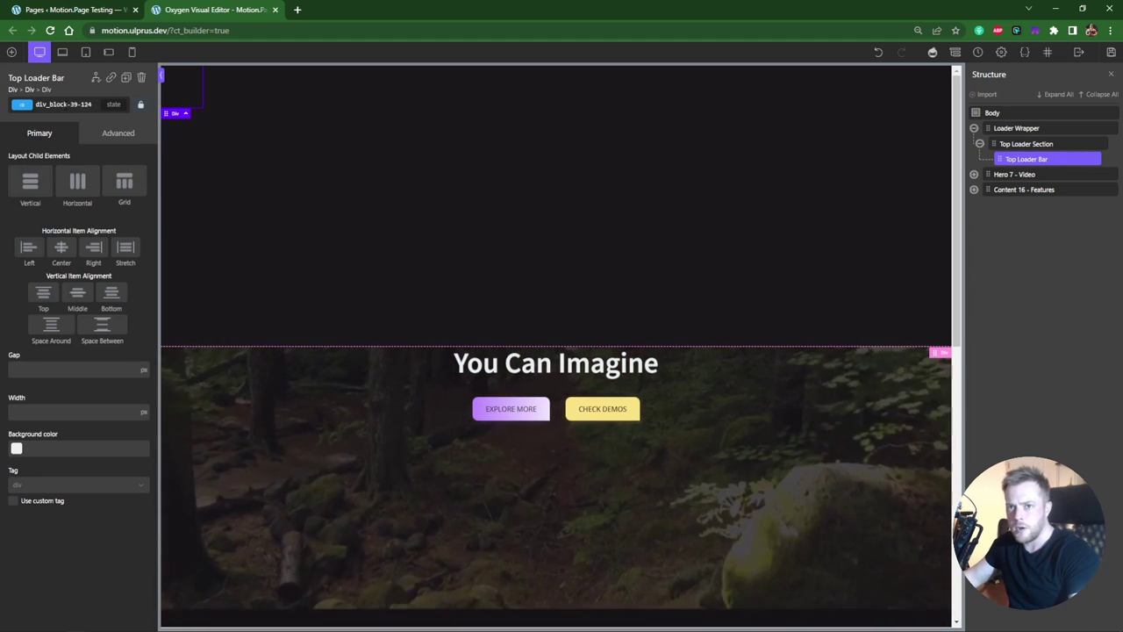
left_click(62, 104)
type("top-loader--bar")
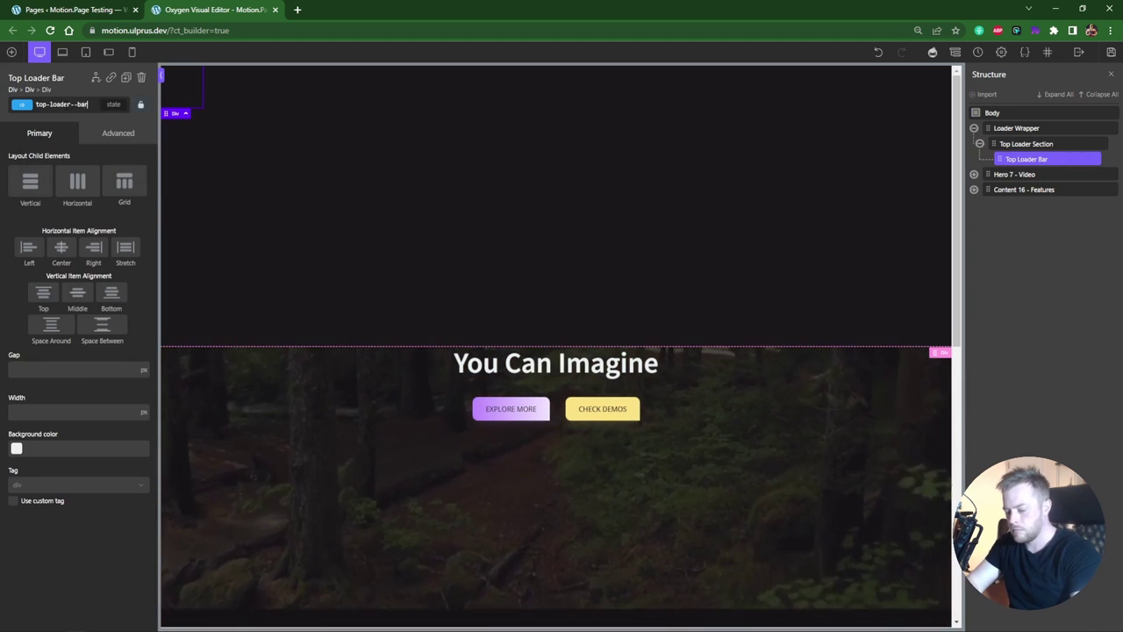
Set the Top Loader Bar's position to absolute with a bottom offset of 0, and center the Top Loader Section's items horizontally
left_click(119, 133)
left_click(62, 220)
scroll(80, 552, "down", 5)
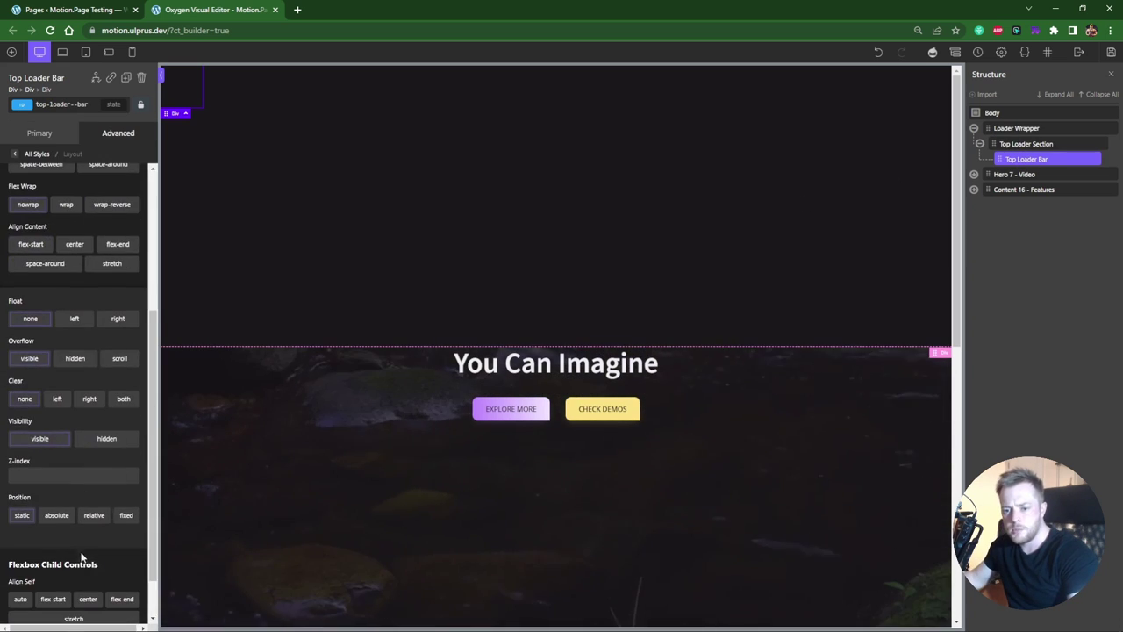
left_click(56, 515)
scroll(96, 465, "down", 2)
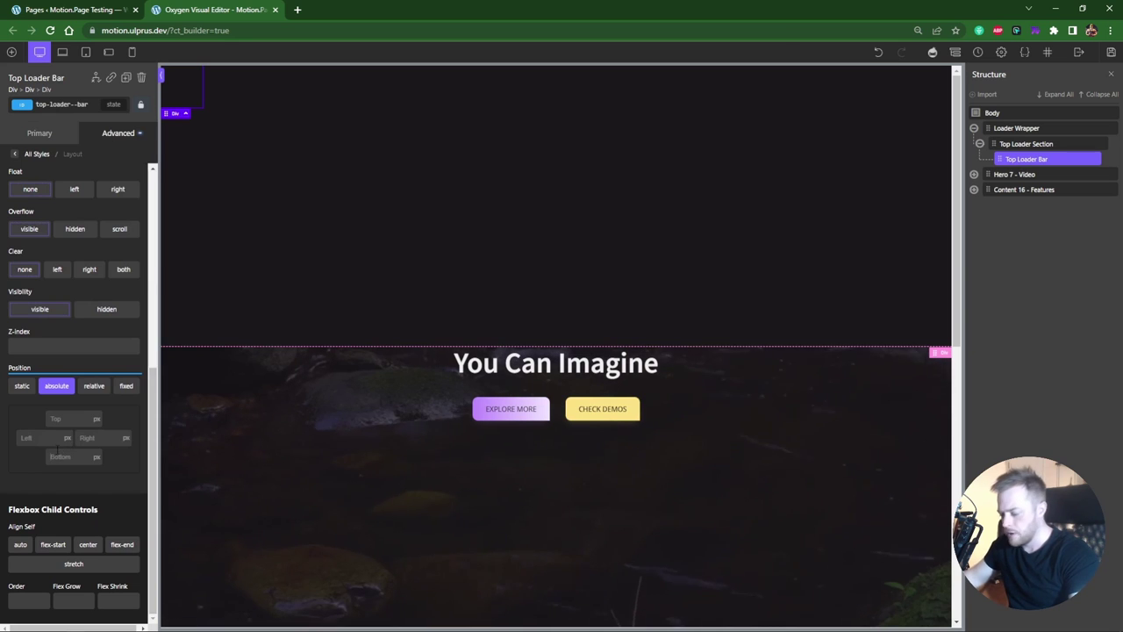
left_click(331, 247)
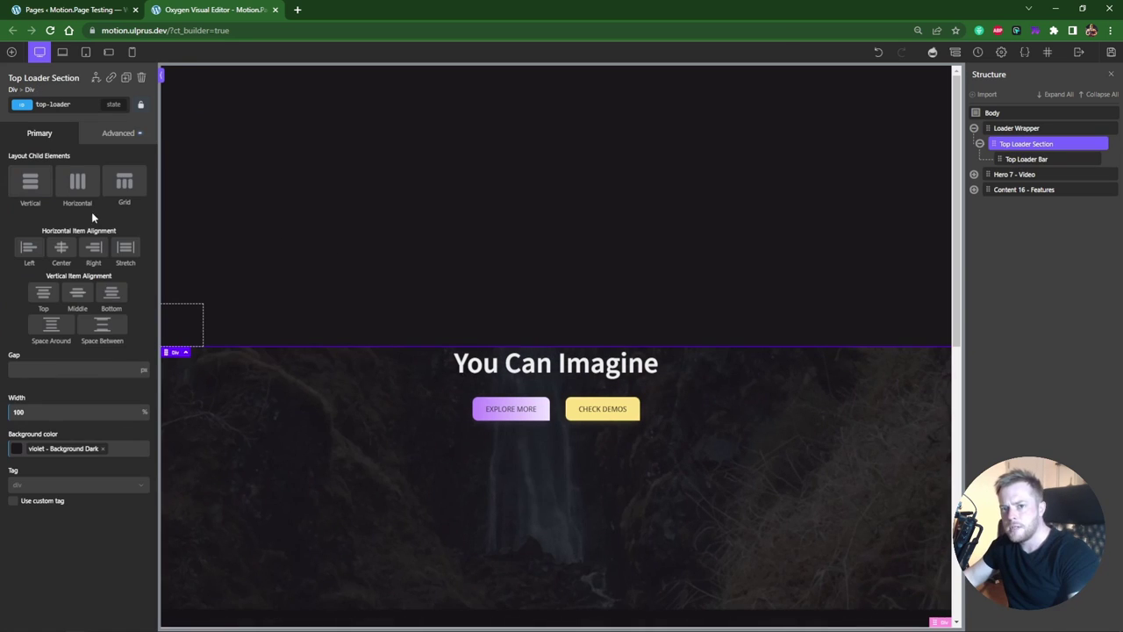
Set the Top Loader Bar's width to 0 px and its height, min-height and max-height to 1 px
left_click(553, 323)
left_click(40, 188)
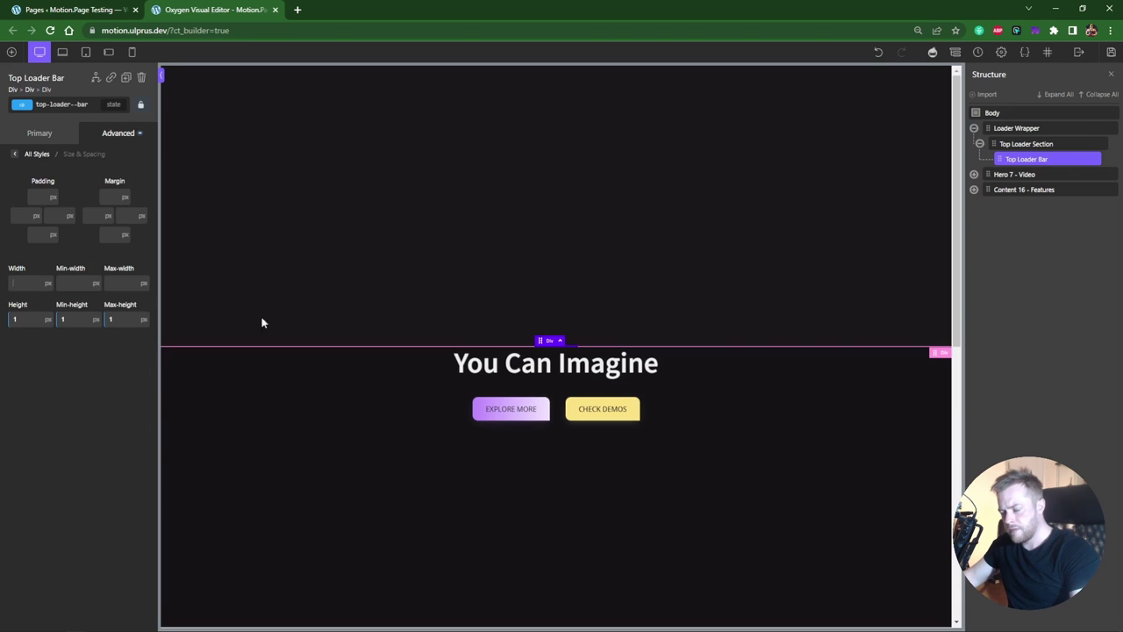
left_click(13, 283)
type("0")
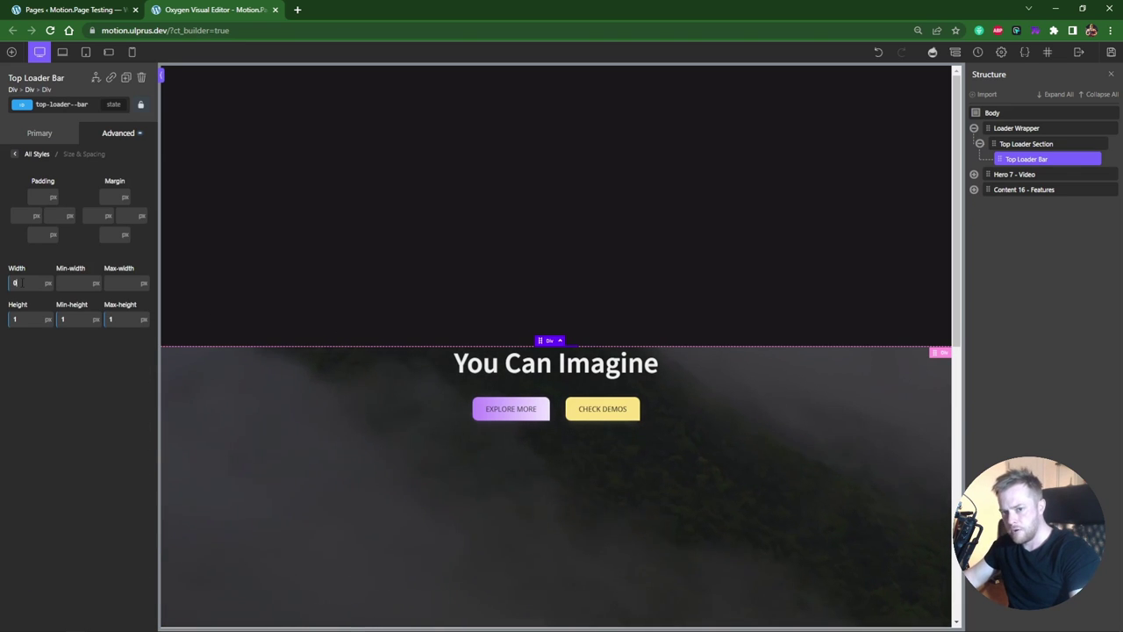
Enlarge the Top Loader Bar to a width of 50 px and a height, min-height and max-height of 5 px
mouse_move(45, 330)
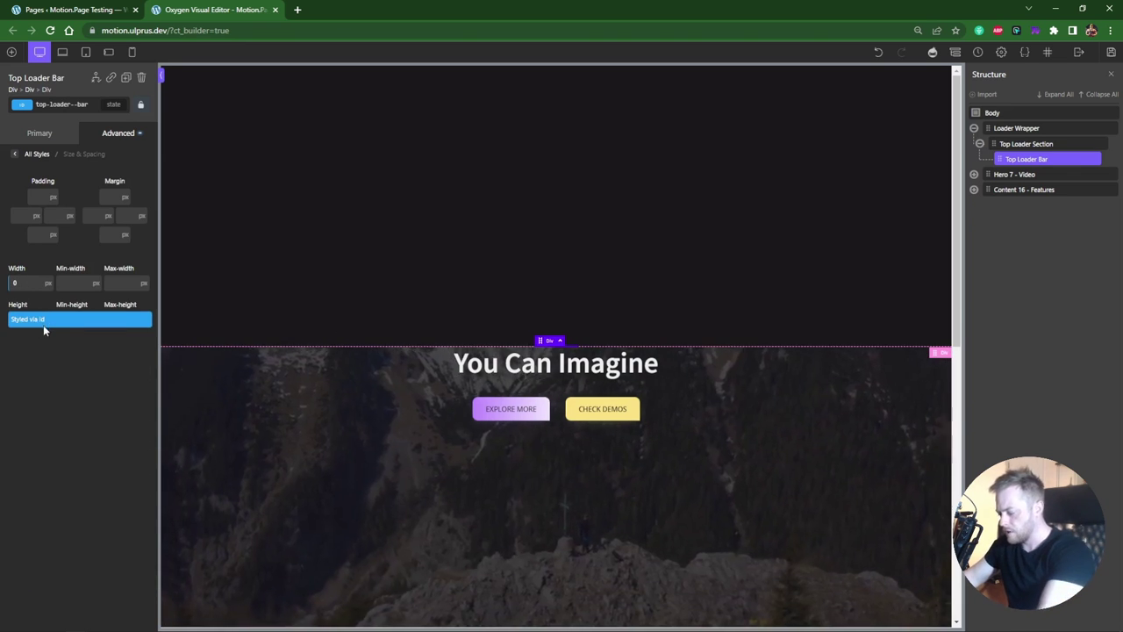
left_click(78, 318)
type("5")
left_click(107, 319)
type("5")
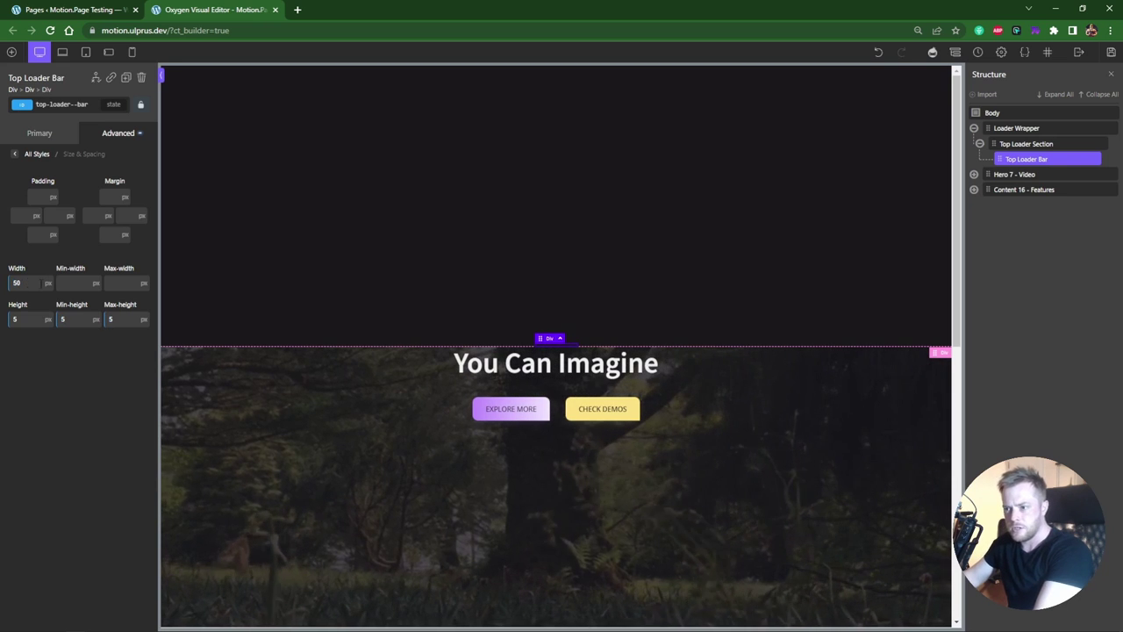
Add three color stops to the Top Loader Bar's background gradient
left_click(37, 154)
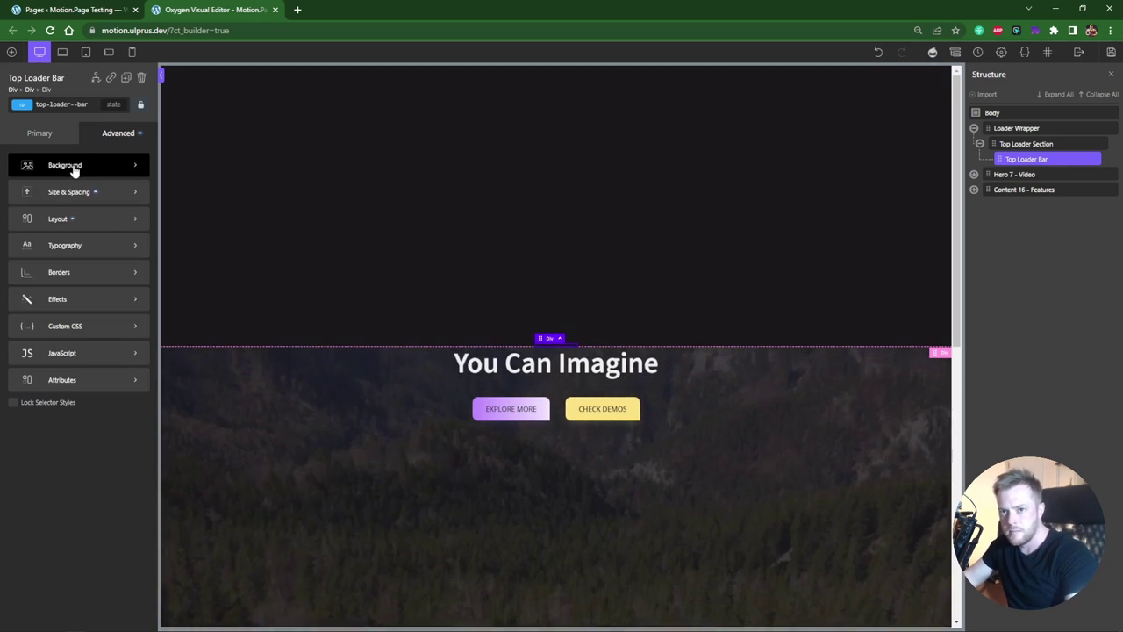
left_click(76, 167)
left_click(72, 527)
left_click(39, 179)
left_click(39, 180)
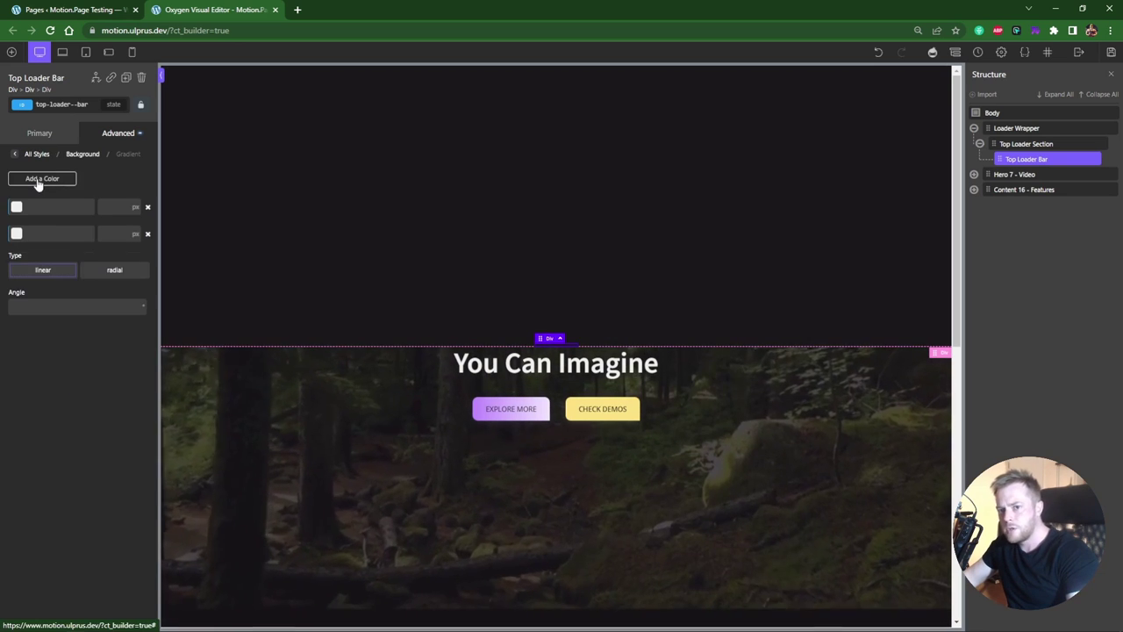
left_click(41, 178)
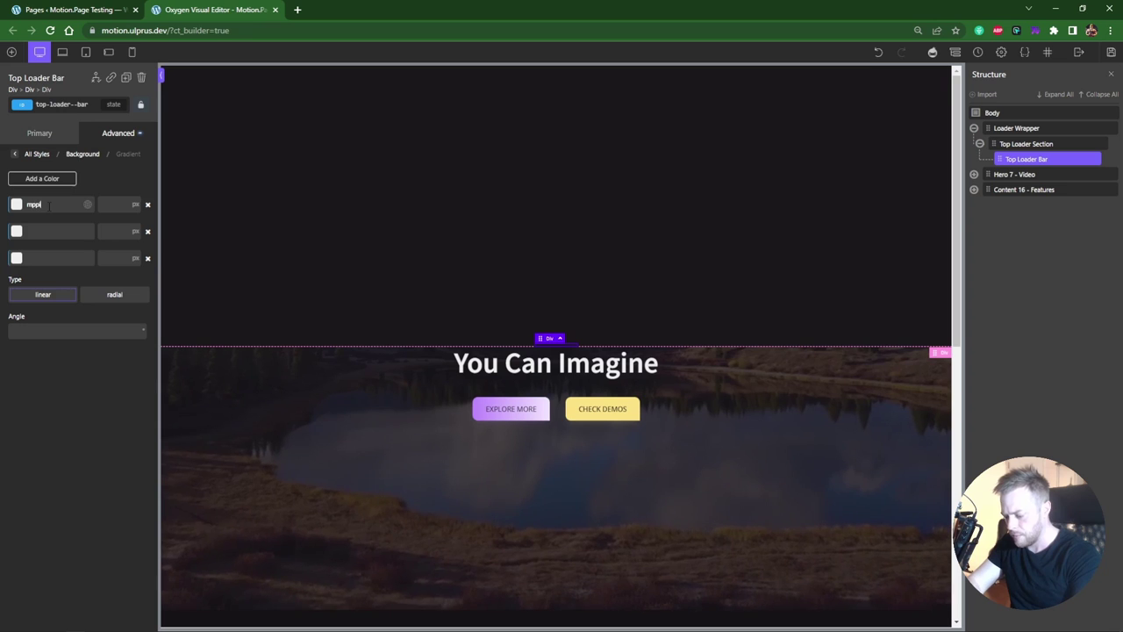
Set the bar's gradient colors to #c54cf4, #2796e3 and the brand green, and adjust the gradient angle
type("#c54cf4")
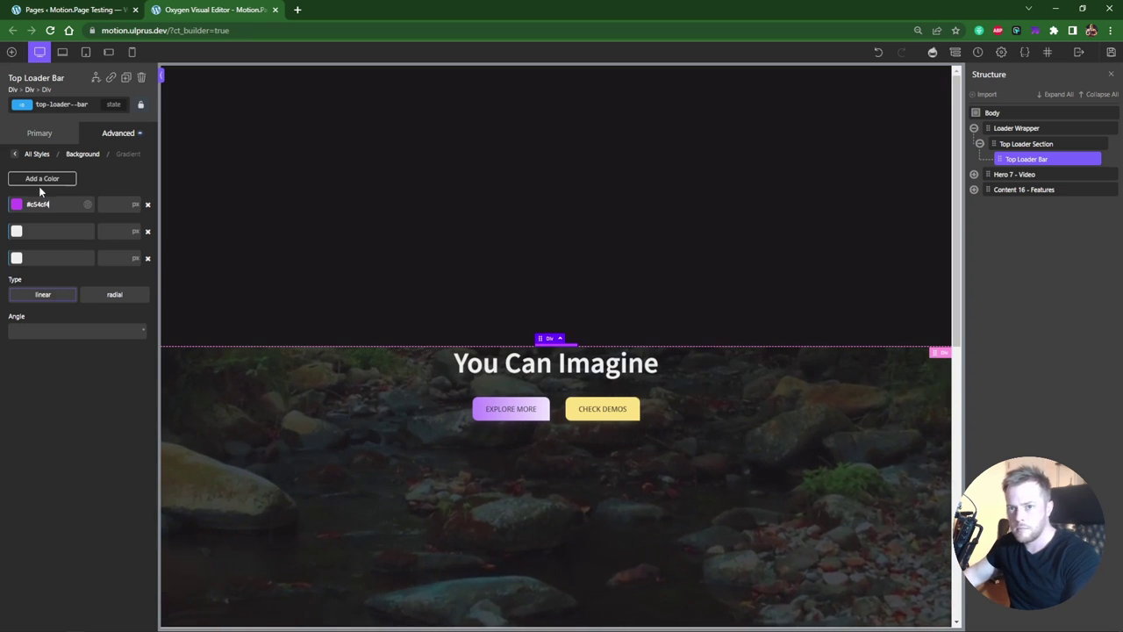
type("mpblu")
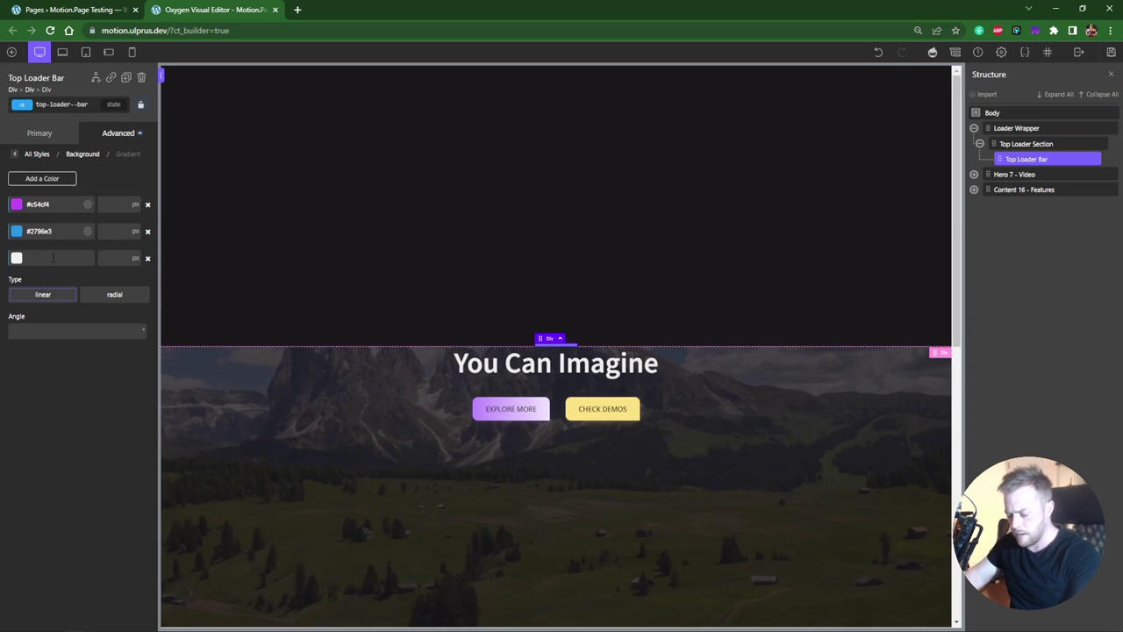
left_click(54, 258)
type("mpgreen")
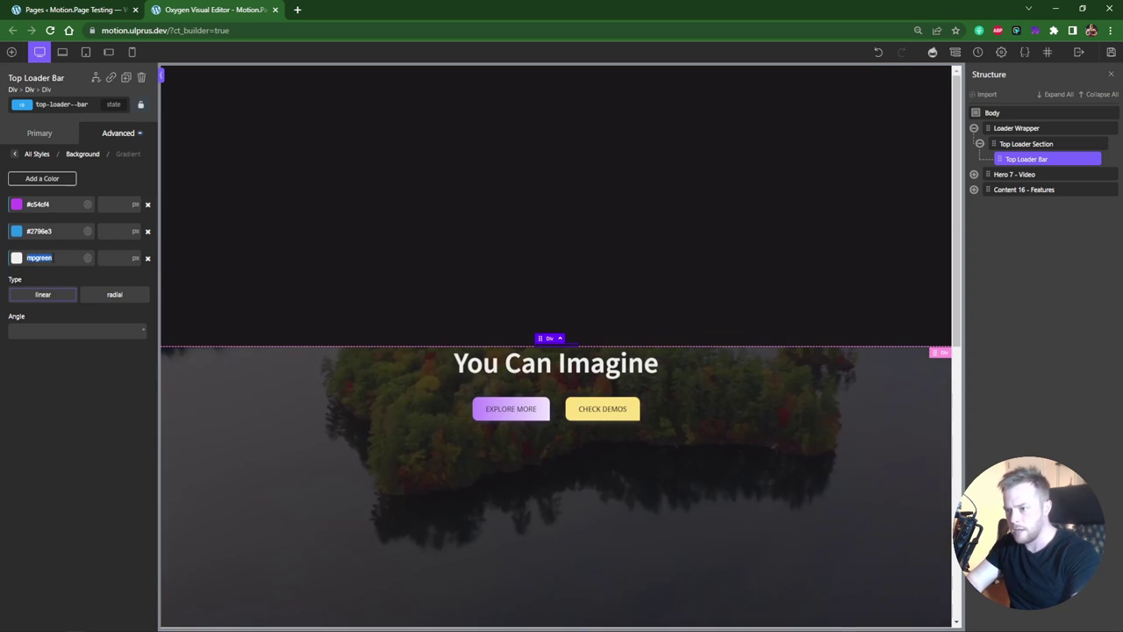
left_click(48, 330)
left_click(411, 285)
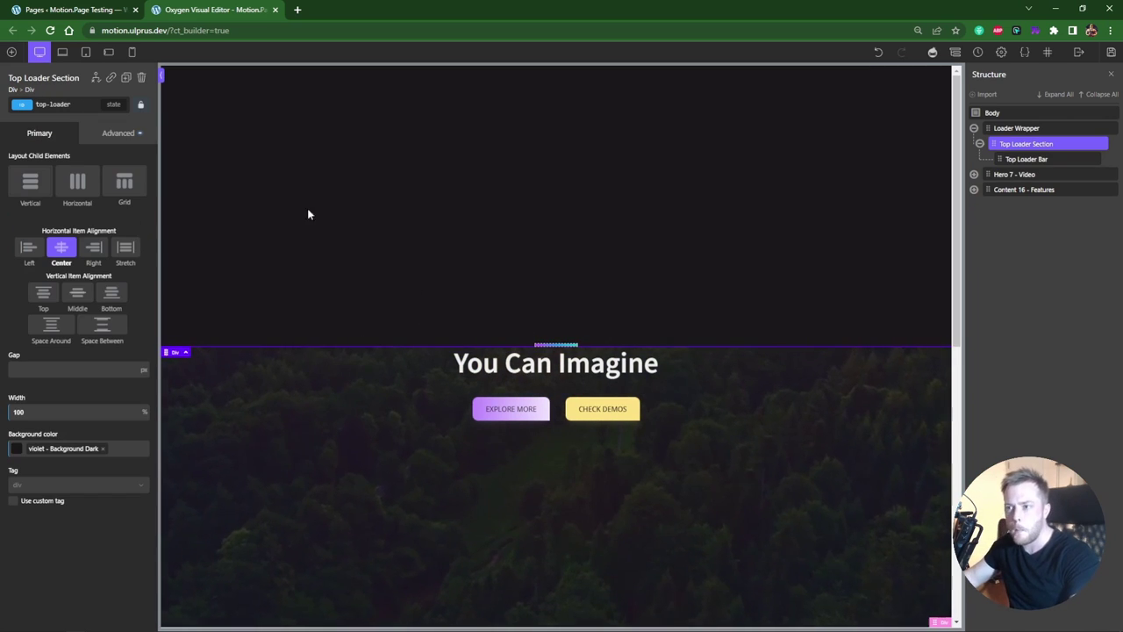
Reset the Top Loader Bar to a width of 0 px and a height, min-height and max-height of 1 px
left_click(1022, 159)
left_click(83, 191)
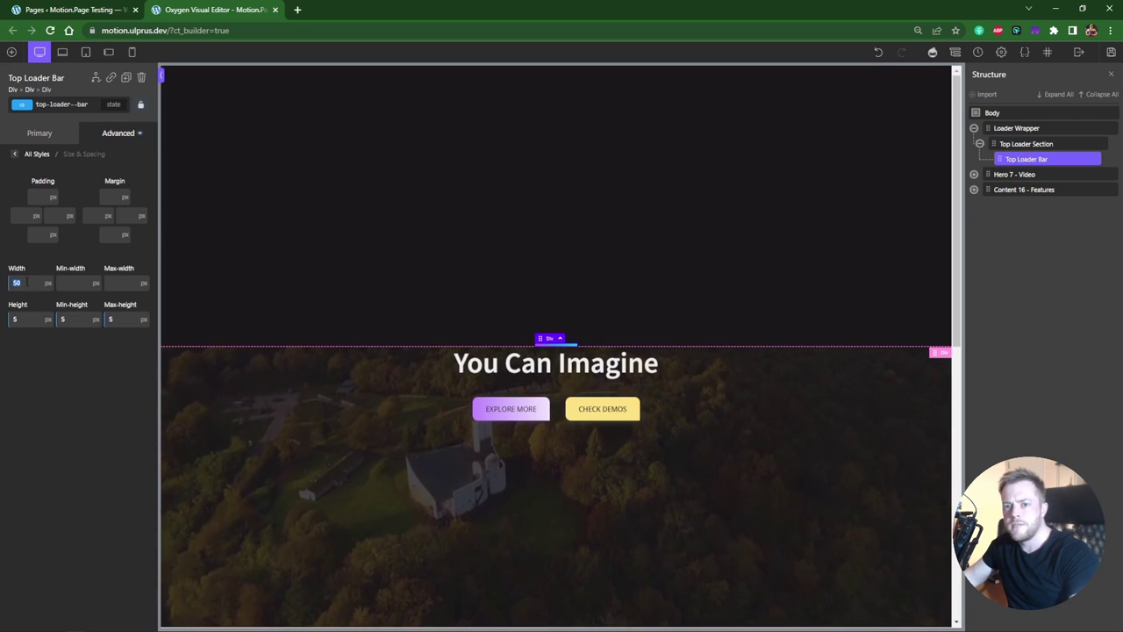
type("0")
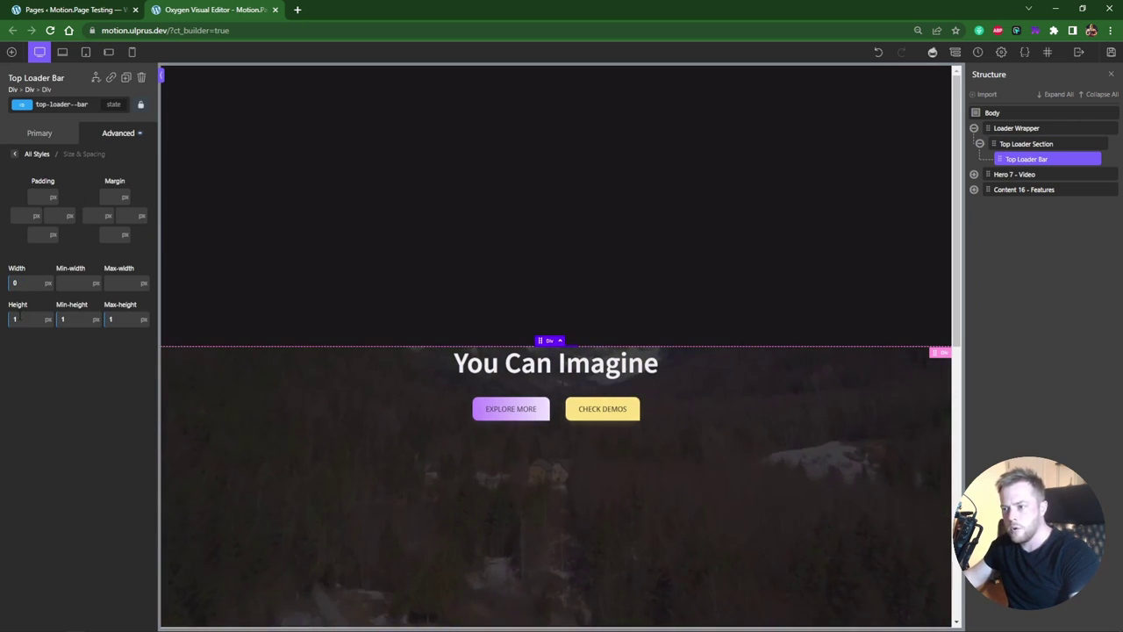
Duplicate the Top Loader Section and rename the copy as "Bottom Loader Section"
left_click(355, 237)
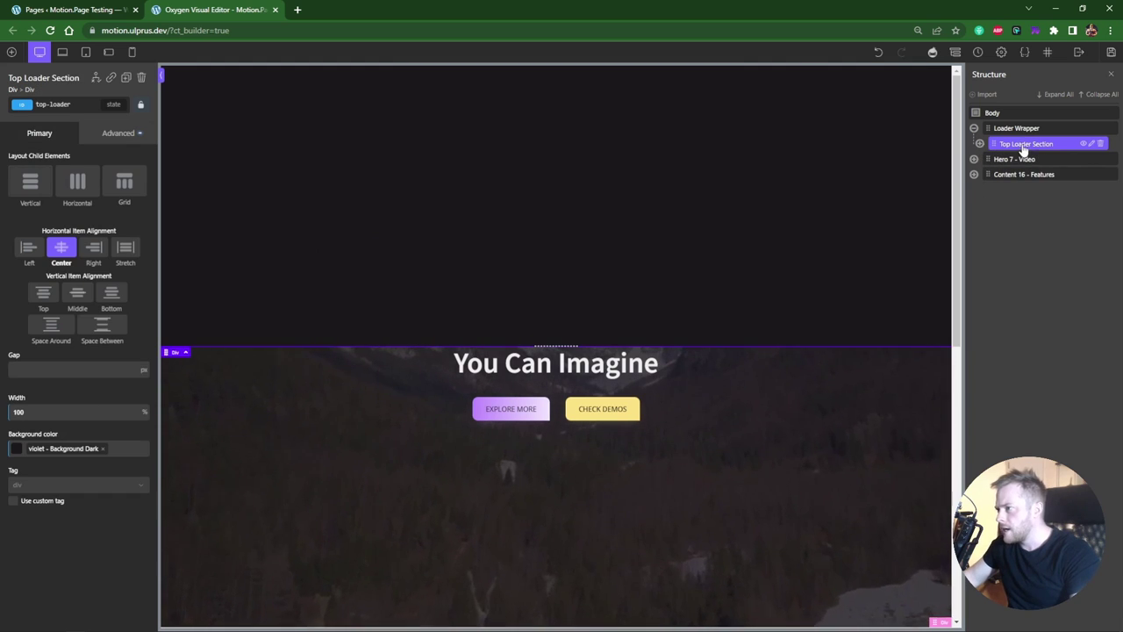
key("ctrl+d")
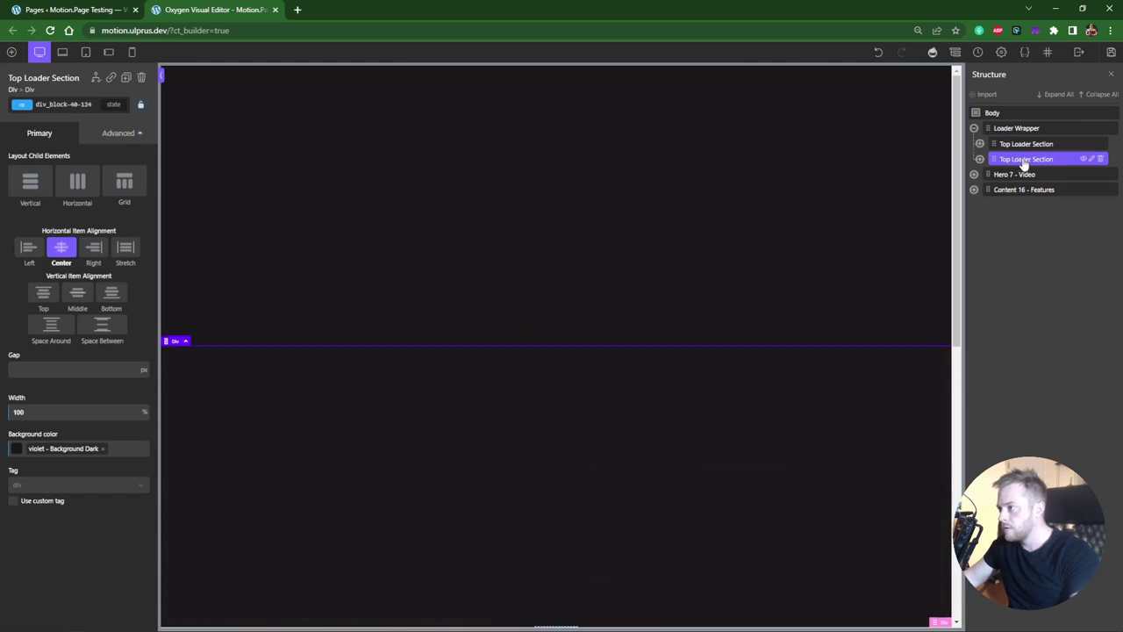
type("Bottom")
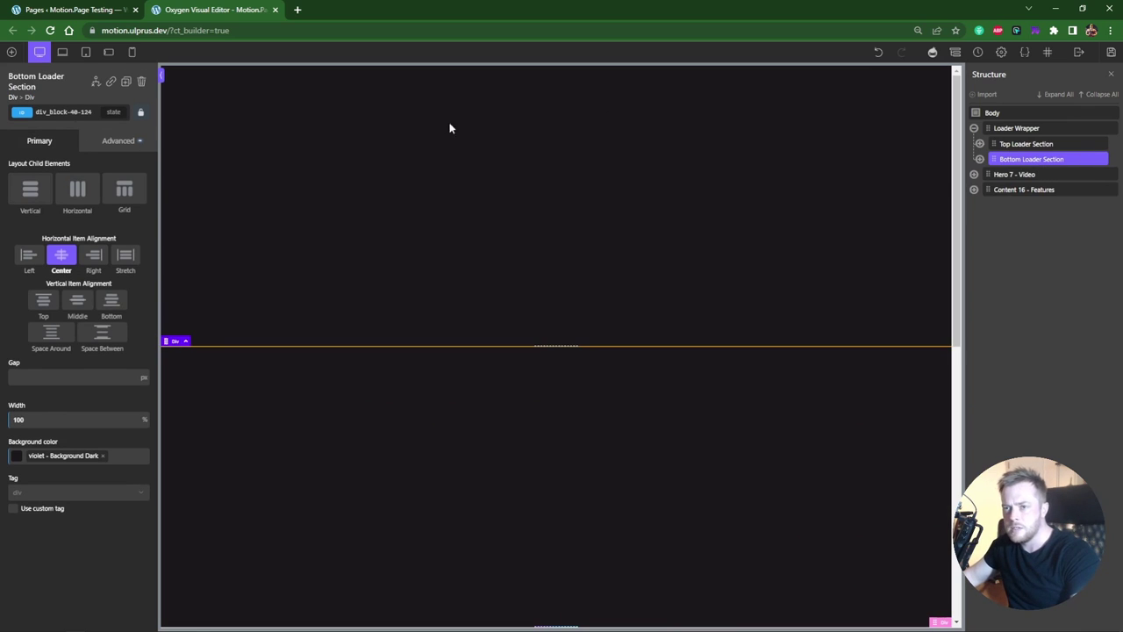
Set the Bottom Loader Section's ID to bottom-loader
left_click(1016, 145)
left_click(1015, 160)
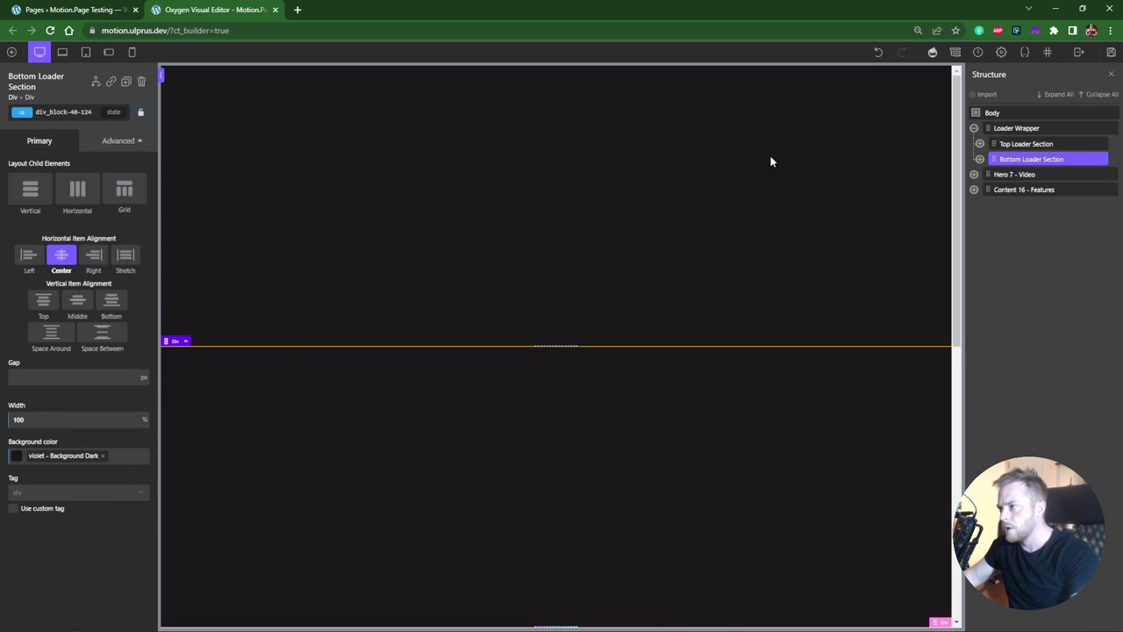
left_click(61, 111)
type("bottom-loader")
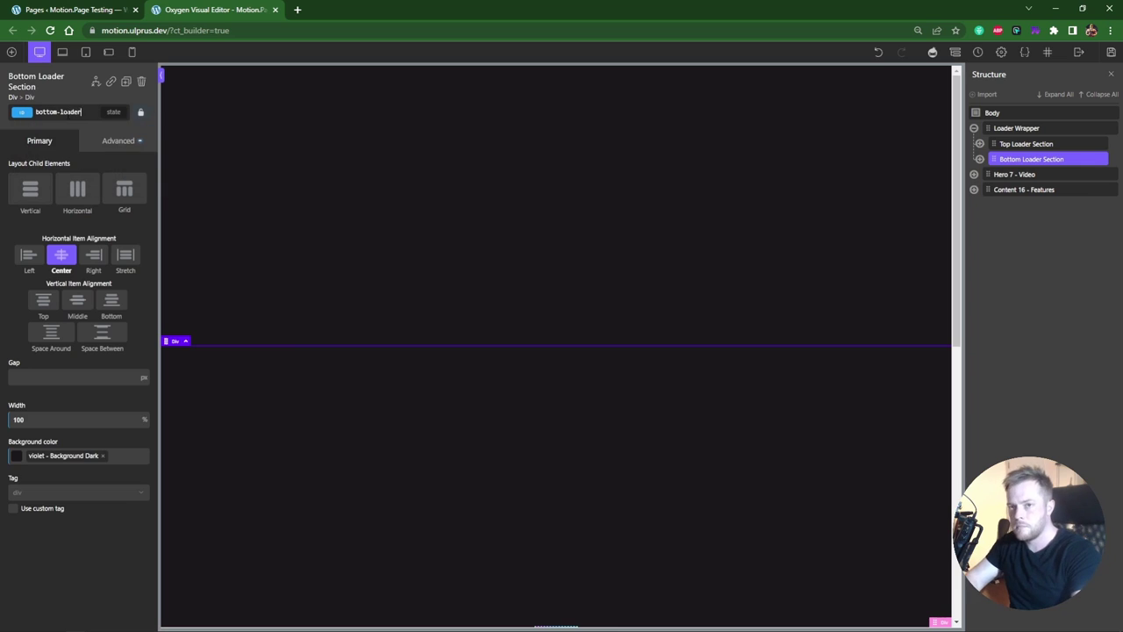
Set the ID of the bar inside the Bottom Loader Section to bottom-loader--bar and rename it as "Bottom Loader Bar"
left_click(979, 158)
left_click(1024, 175)
left_click(67, 106)
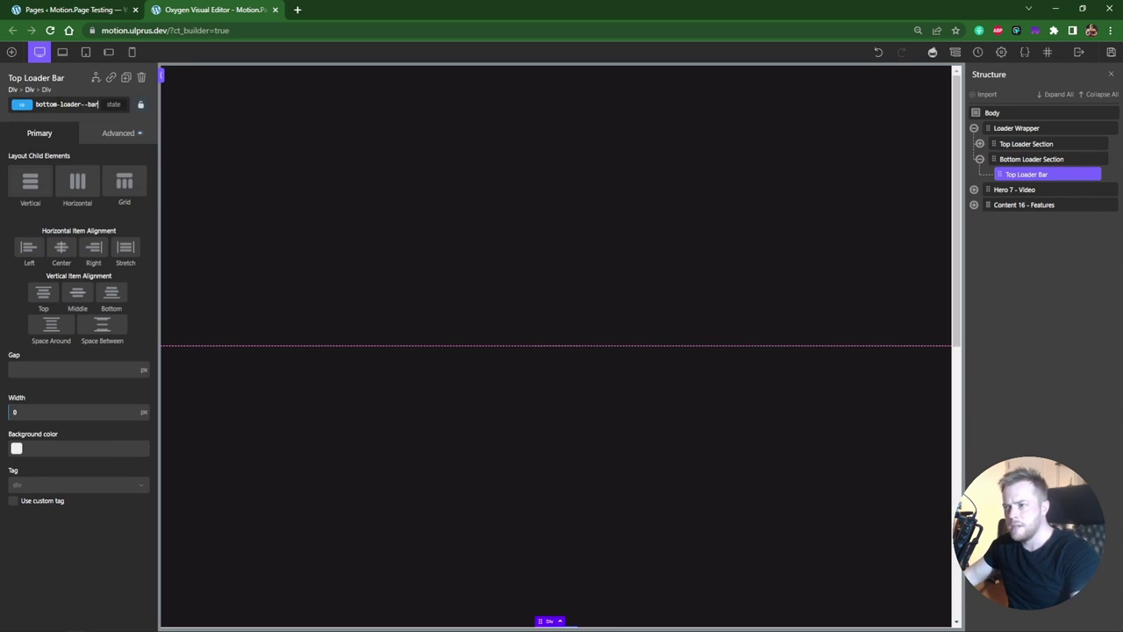
double_click(1014, 173)
type("Bottom")
key("Return")
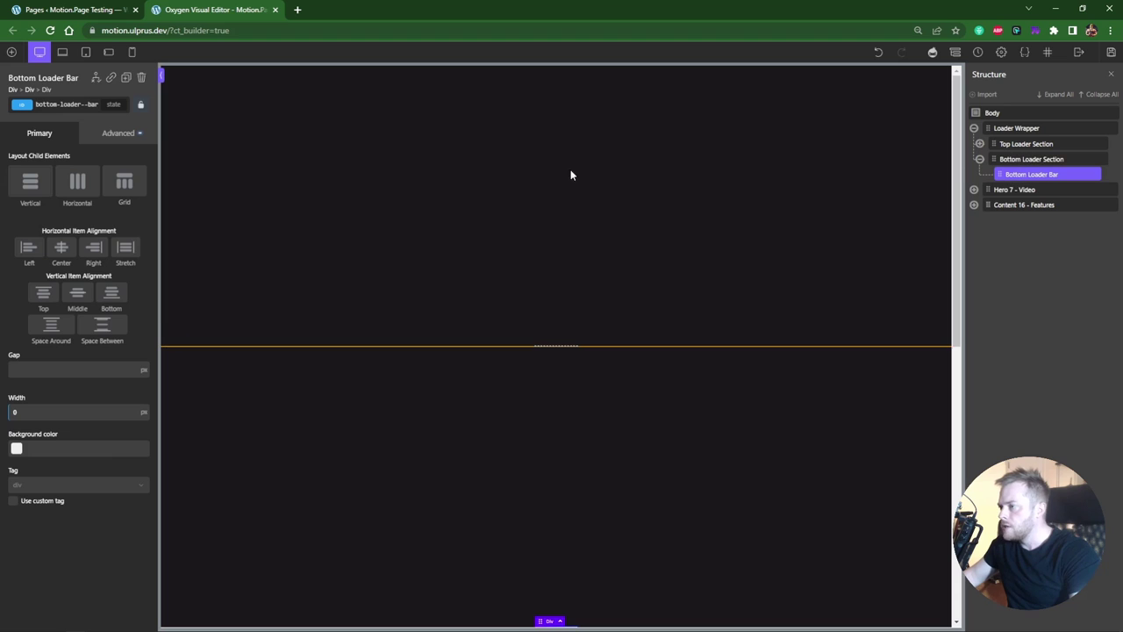
Clear the bottom offset of the absolutely positioned Bottom Loader Bar
left_click(118, 132)
left_click(53, 219)
scroll(82, 351, "down", 4)
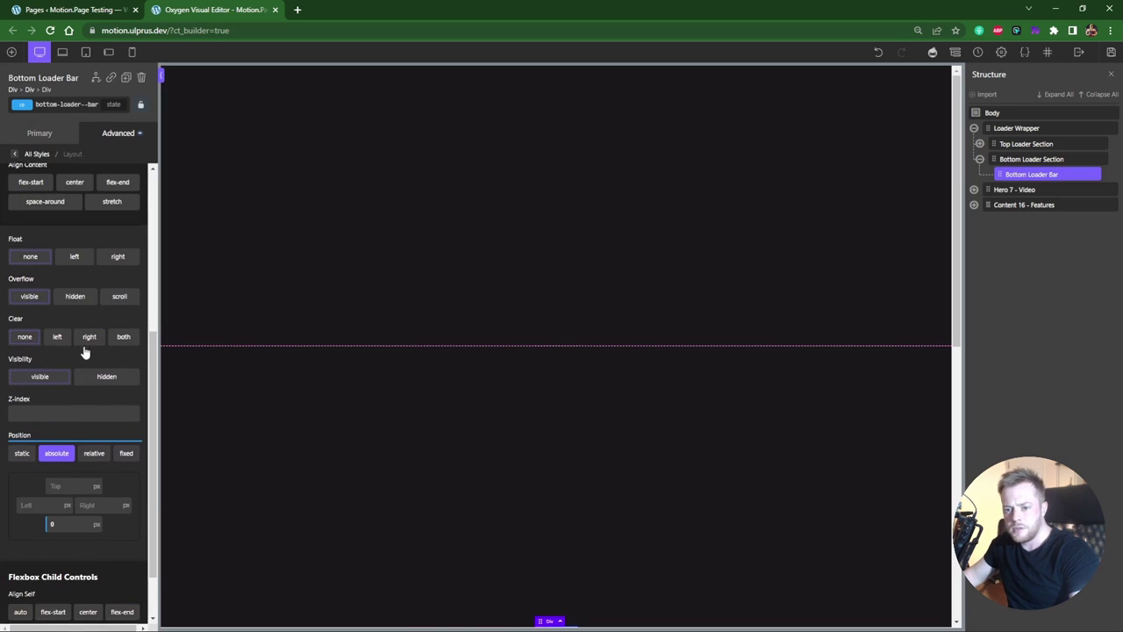
key("BackSpace")
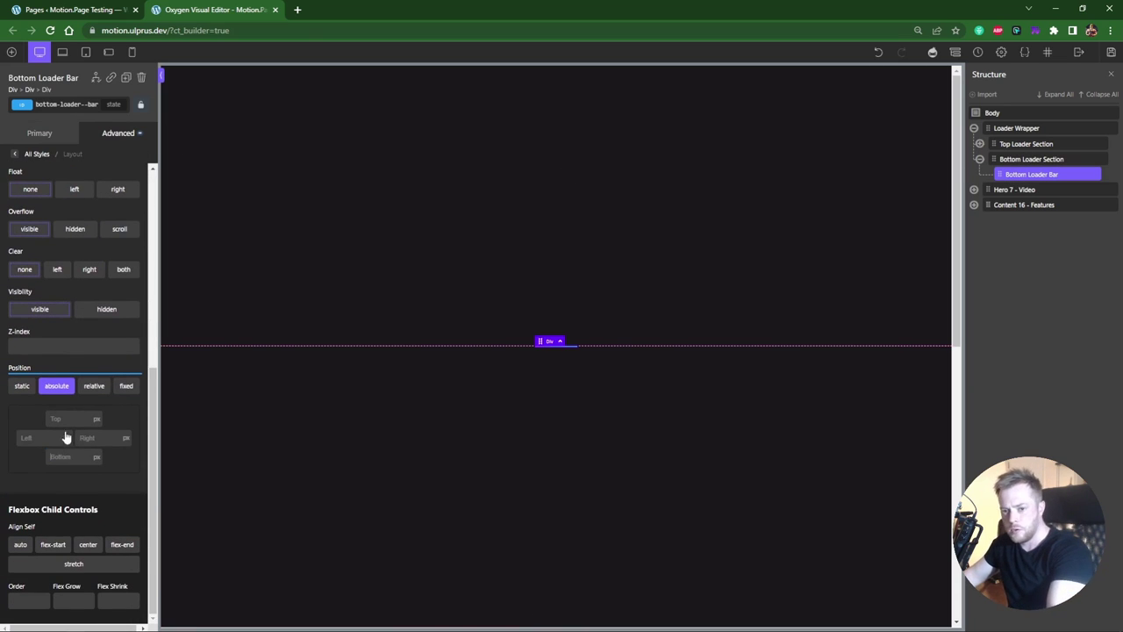
left_click(312, 372)
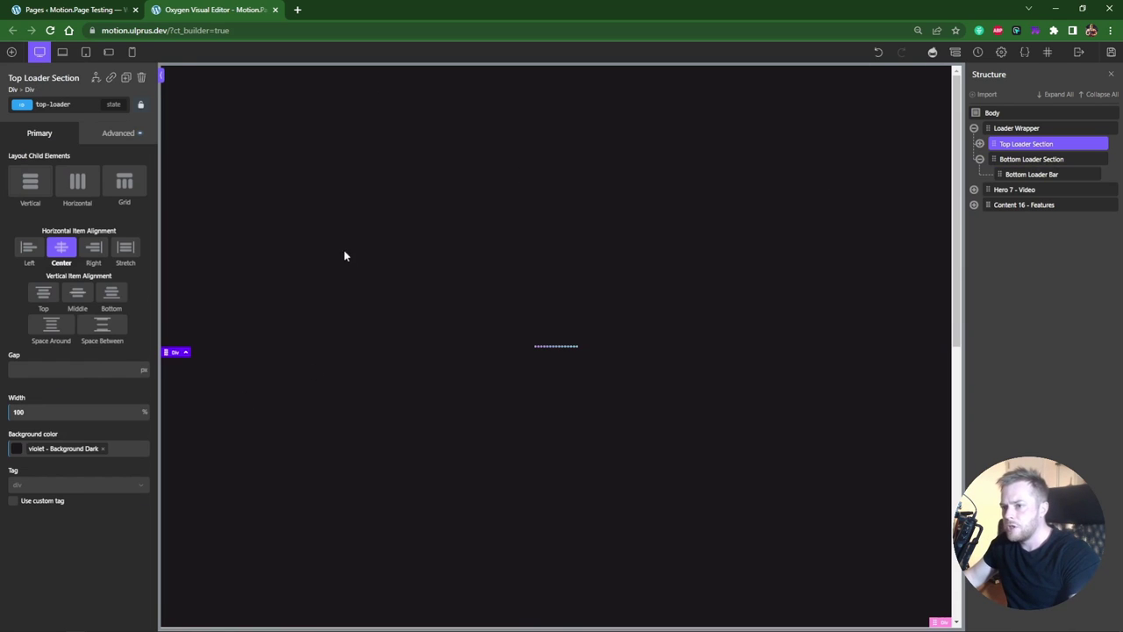
Give the Top Loader Section a linear background gradient from #161616 to #070707 at an angle of 90 degrees
left_click(980, 159)
left_click(104, 134)
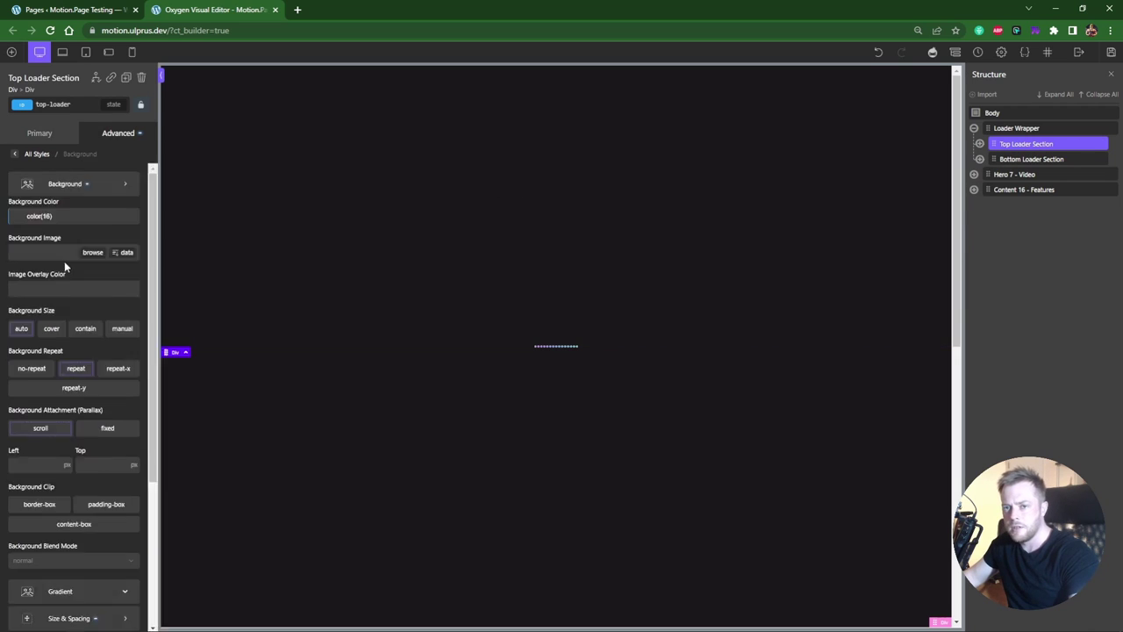
left_click(53, 526)
left_click(16, 204)
left_click(26, 287)
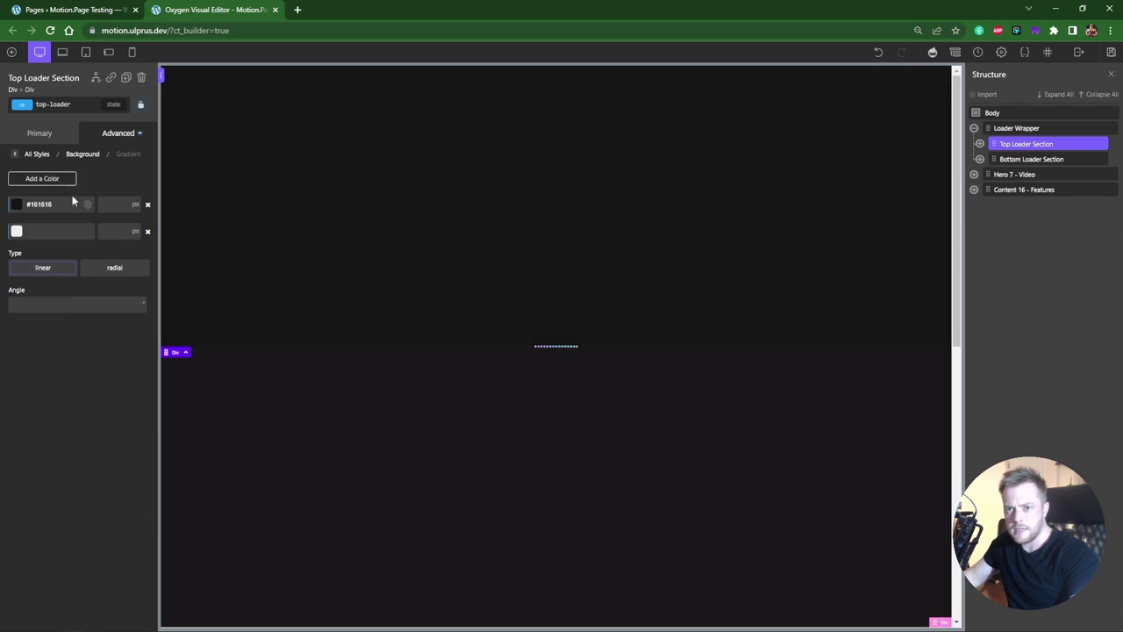
left_click(17, 230)
left_click_drag(15, 313, 5, 317)
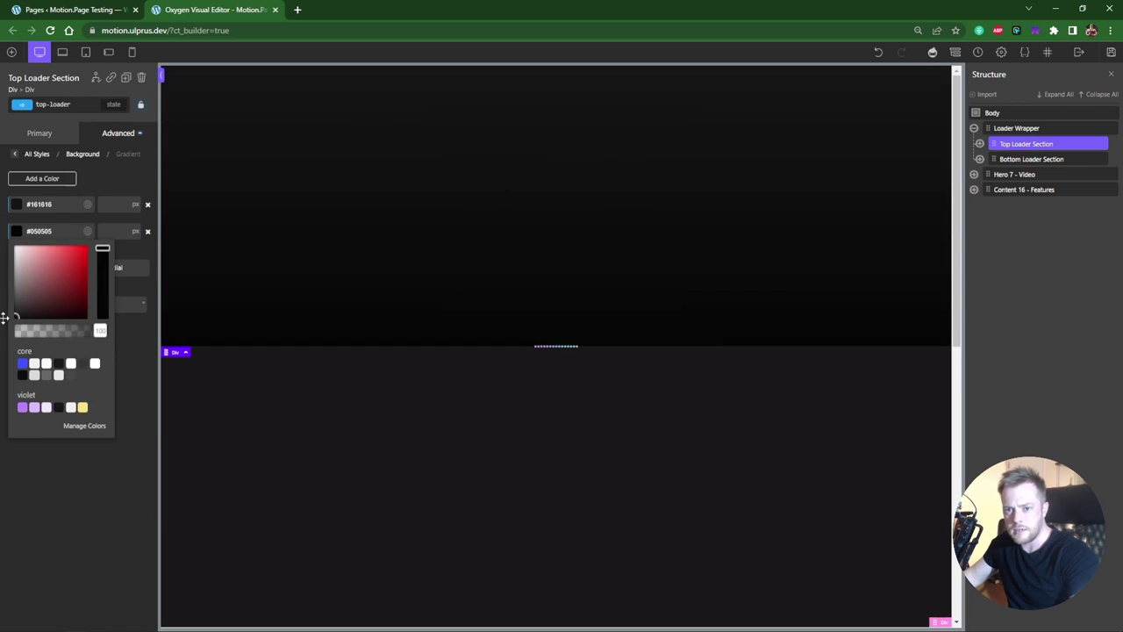
left_click(4, 317)
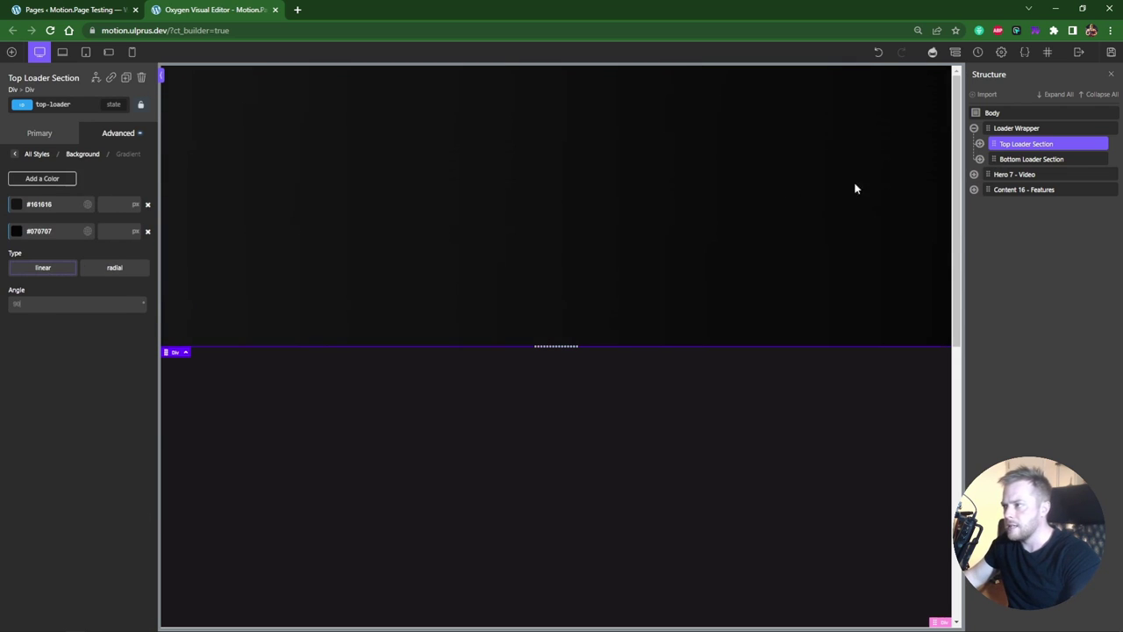
Give the Bottom Loader Section a linear background gradient from #0c0c0c to #111111 at an angle of 90 degrees and save the page
left_click(1022, 159)
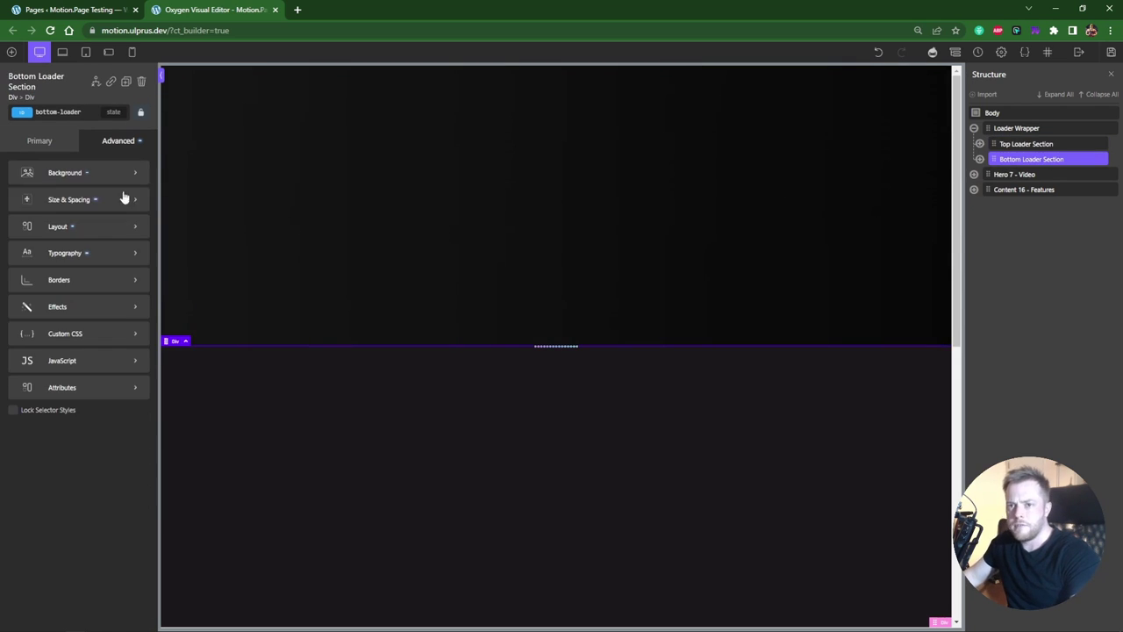
left_click(51, 176)
left_click(75, 598)
left_click(35, 186)
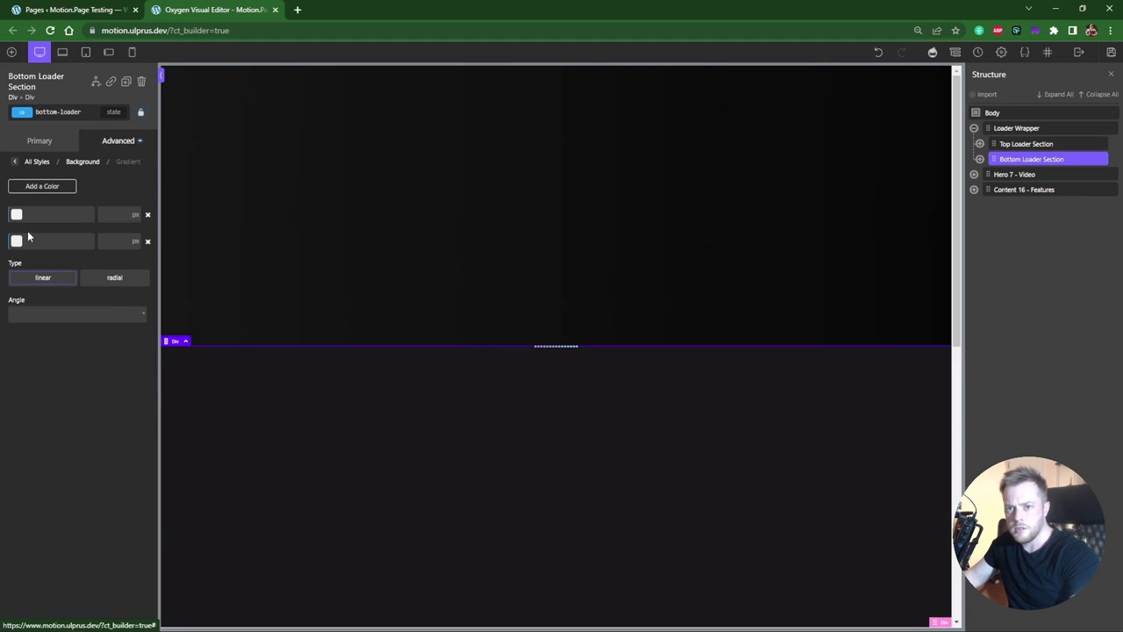
left_click(17, 240)
left_click(115, 346)
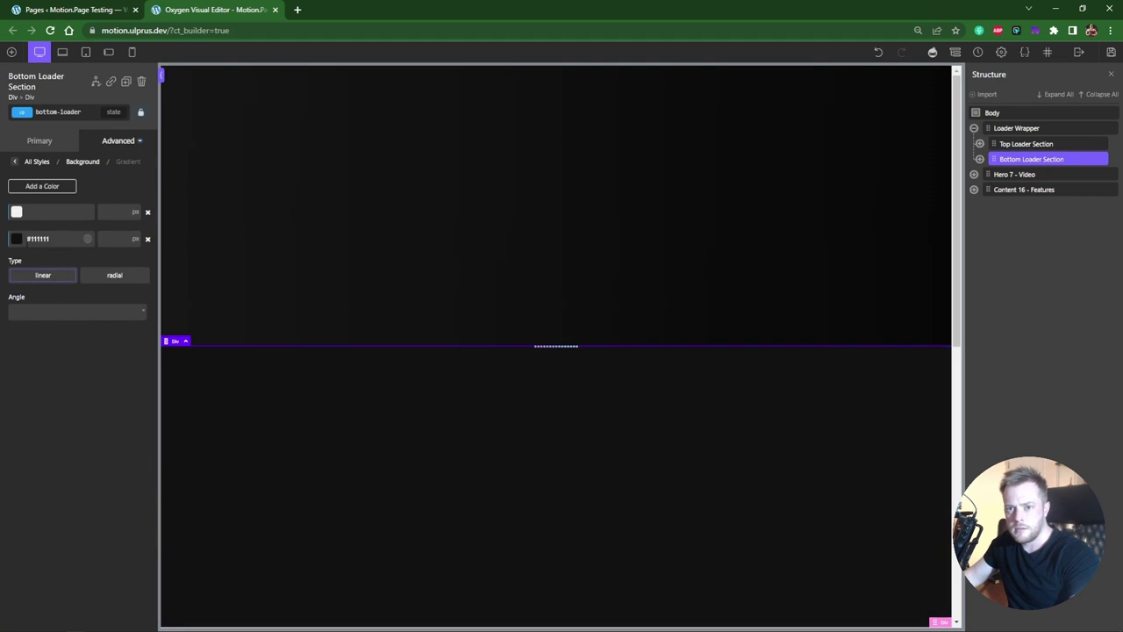
left_click(17, 216)
left_click(34, 300)
left_click(116, 346)
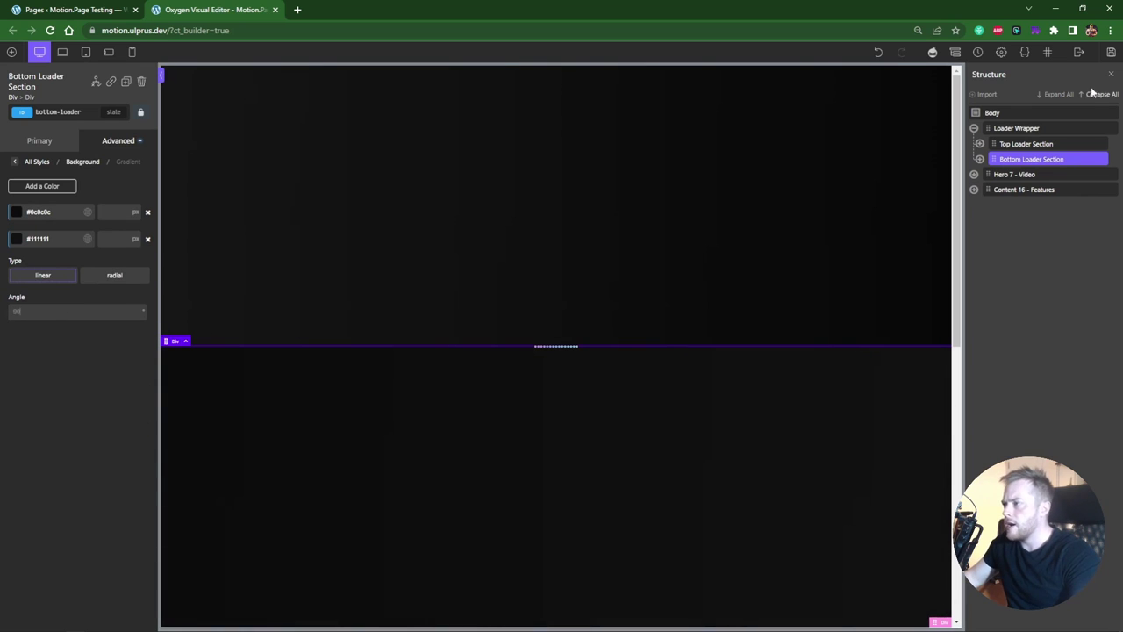
left_click(1102, 56)
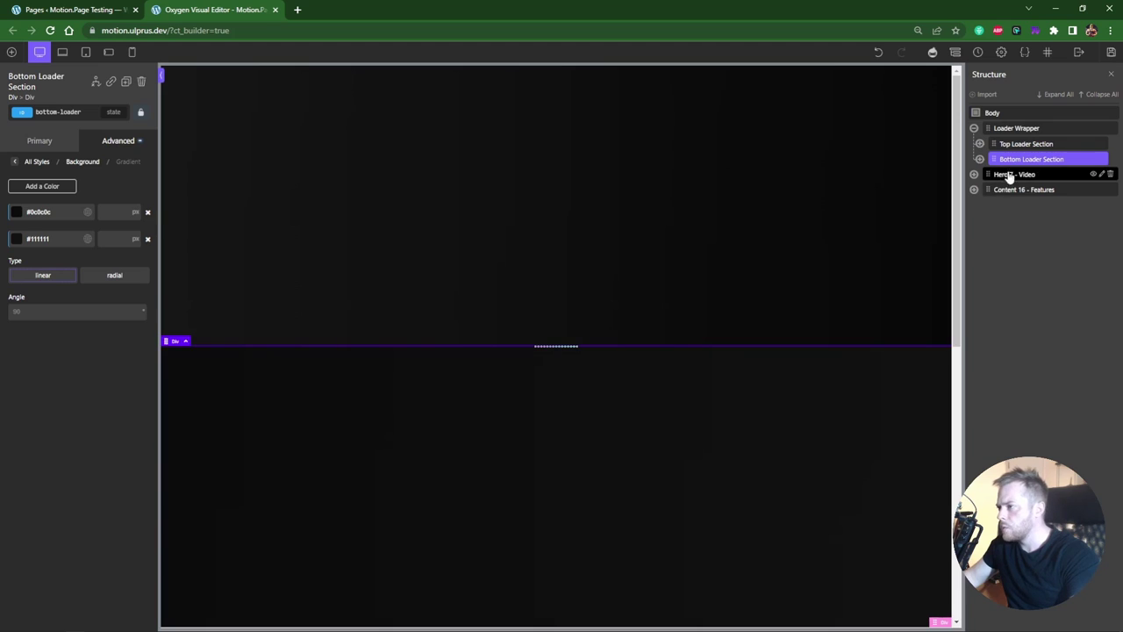
left_click(974, 129)
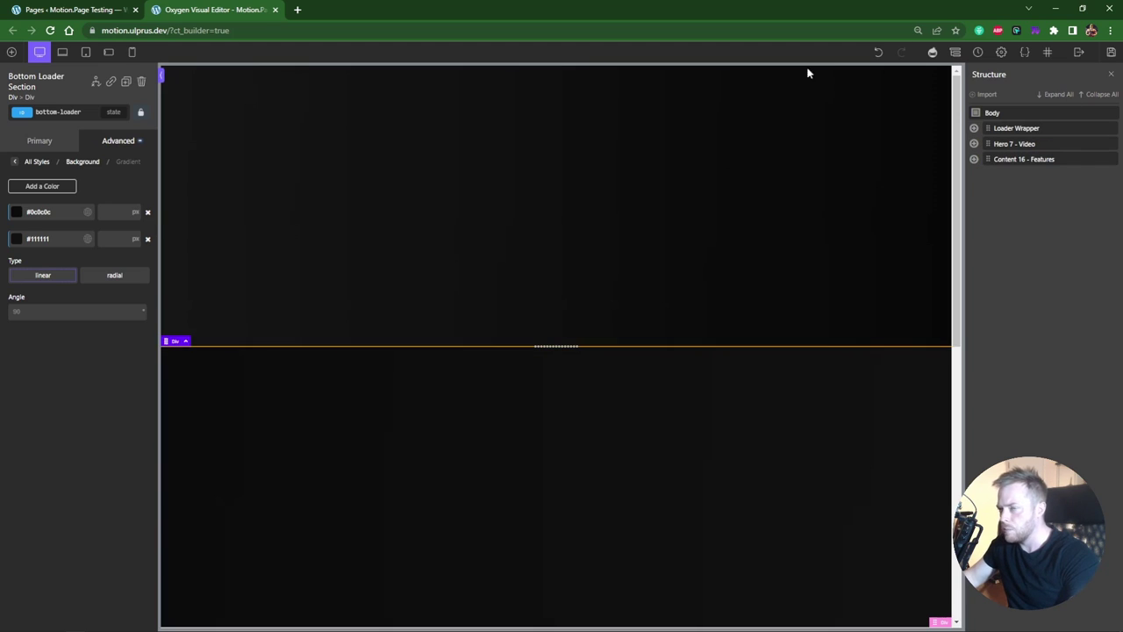
Switch to Motion.page and create a timeline named "Homepage Loader" for the Homepage with a Page Load trigger set to Before Load
left_click(75, 9)
left_click(32, 311)
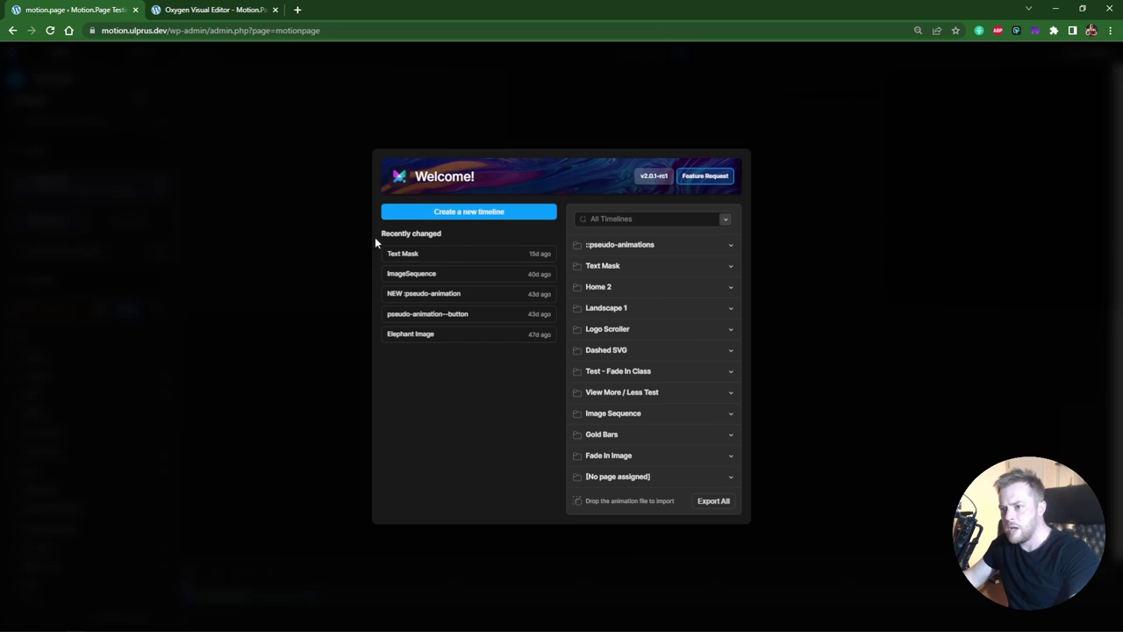
left_click(469, 213)
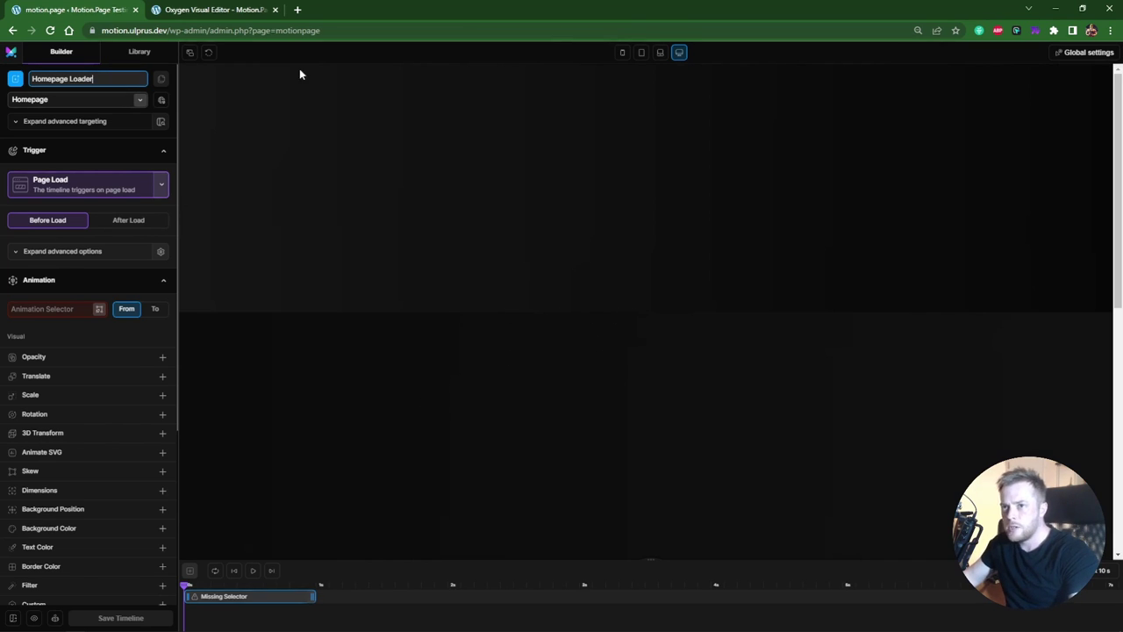
Copy the Top Loader Bar's ID from Oxygen and add #top-loader--bar as the animation selector in the Motion.page timeline
left_click(227, 12)
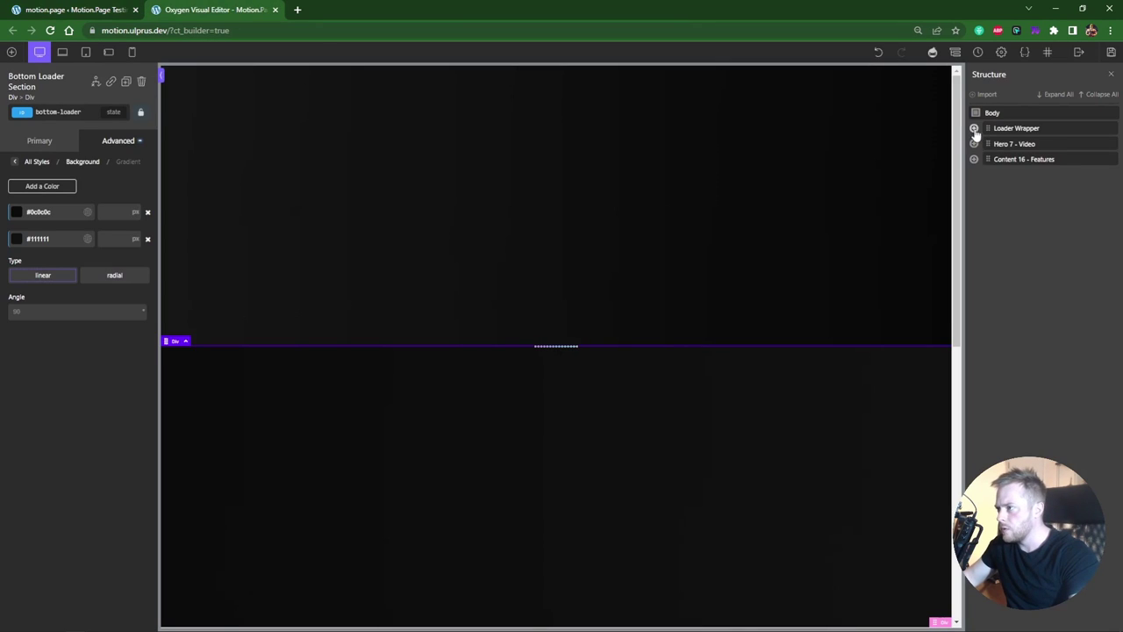
left_click(974, 128)
left_click(1001, 148)
left_click(980, 144)
left_click(1010, 159)
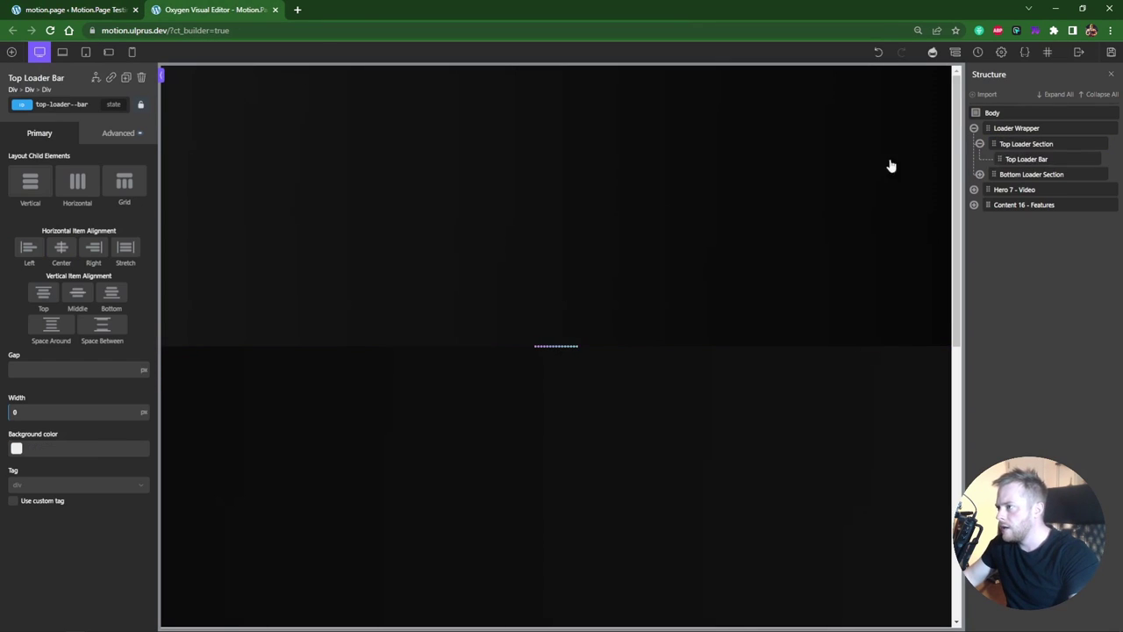
double_click(60, 104)
left_click(71, 9)
left_click(88, 309)
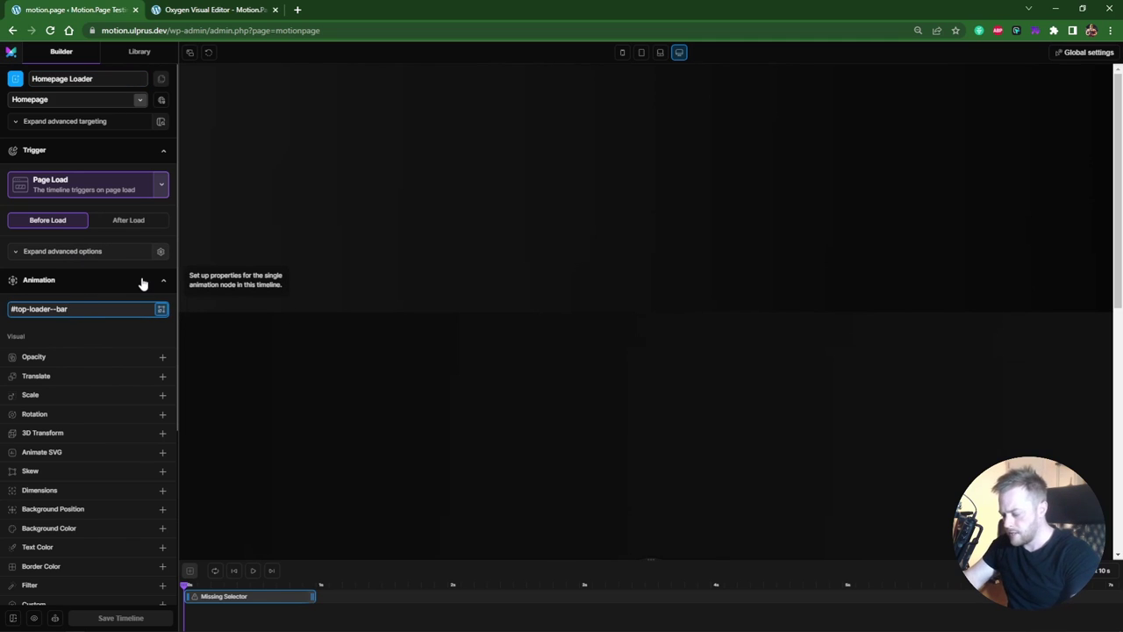
key("Return")
mouse_move(38, 331)
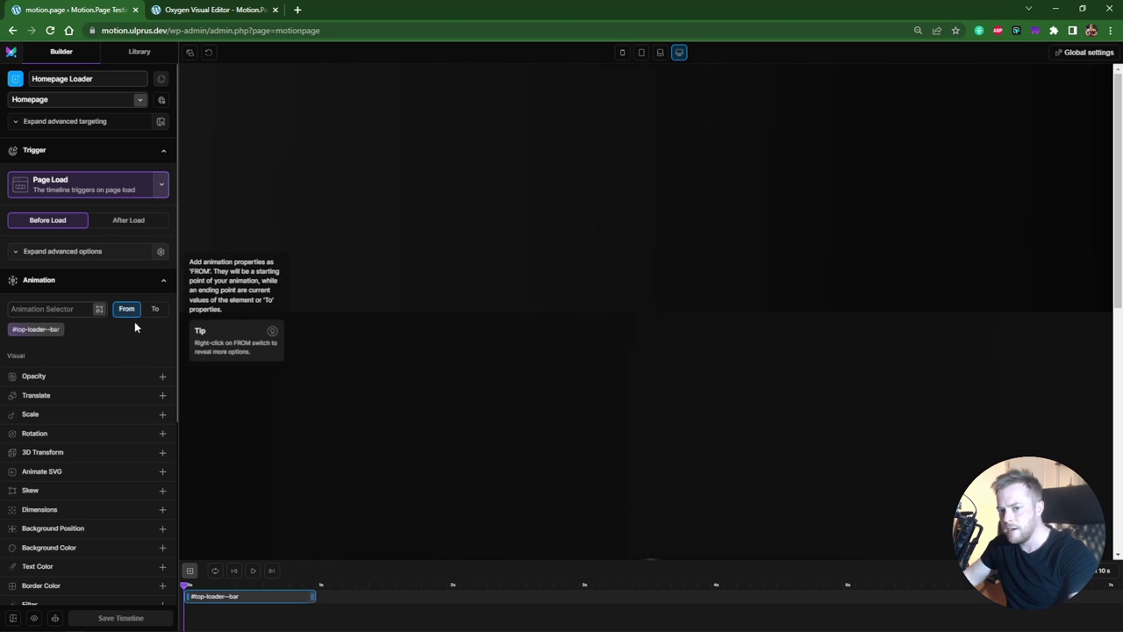
Animate the #top-loader--bar dimensions to a width of 100% and scrub through the timeline
left_click(155, 312)
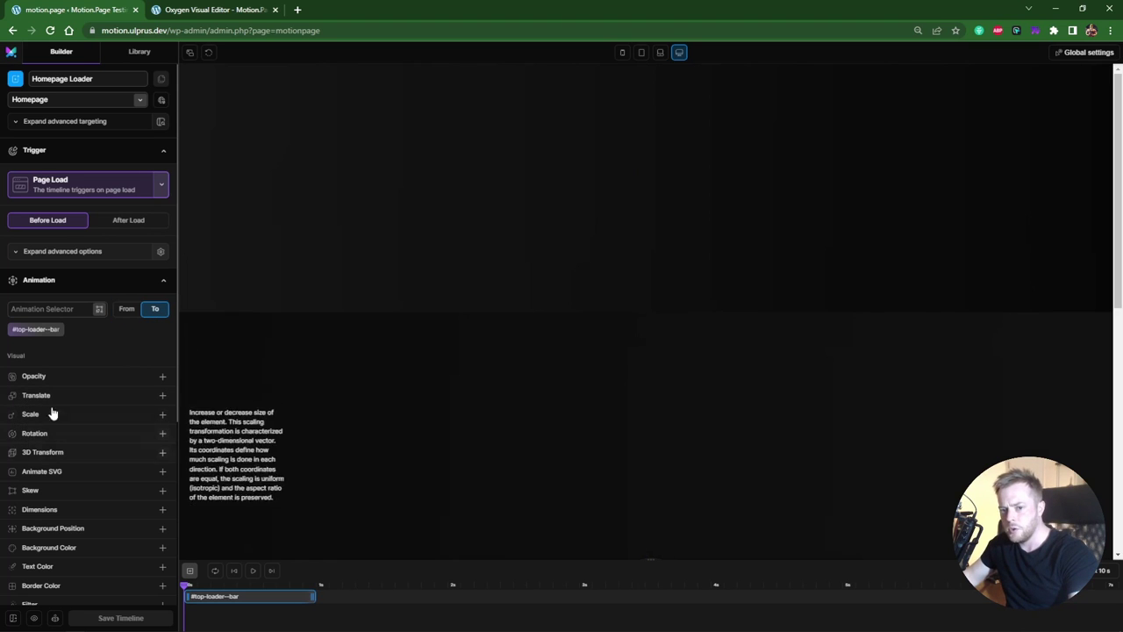
left_click(44, 511)
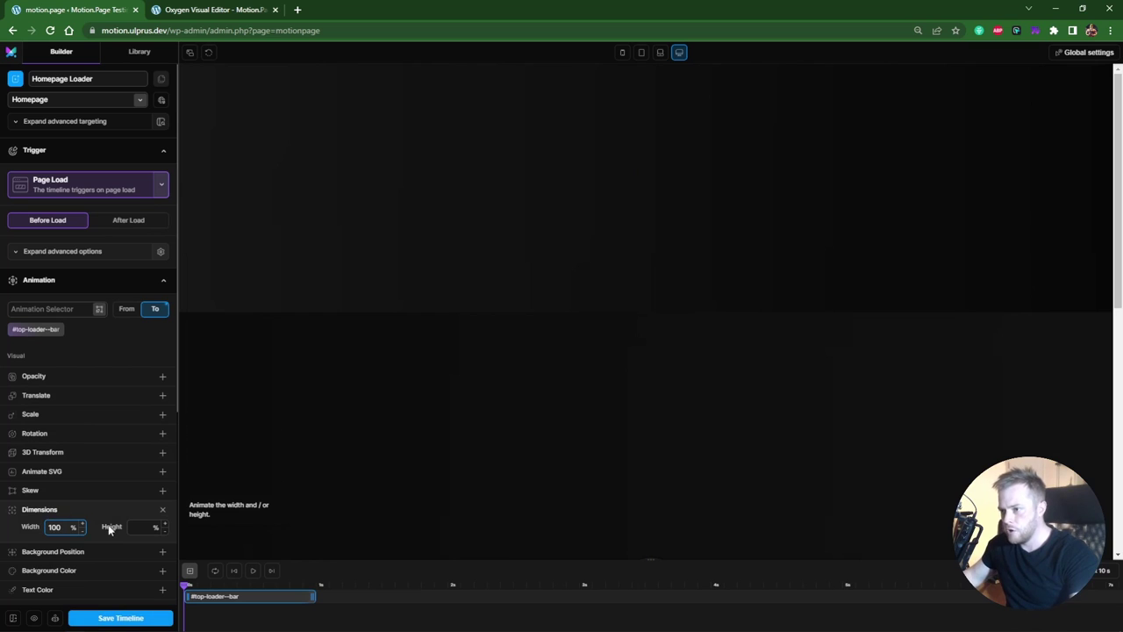
left_click_drag(281, 585, 232, 584)
Duplicate the #top-loader--bar animation, retarget the copy to #bottom-loader--bar, and preview both bars on the timeline
right_click(230, 597)
left_click(259, 617)
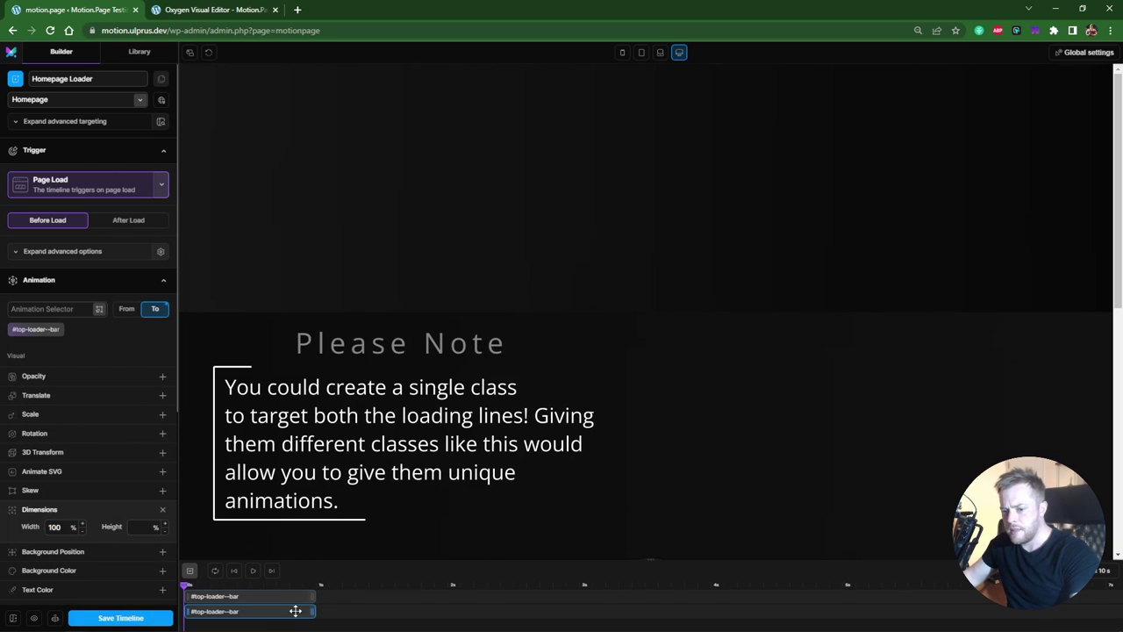
left_click(56, 330)
type("#top-loader--bar")
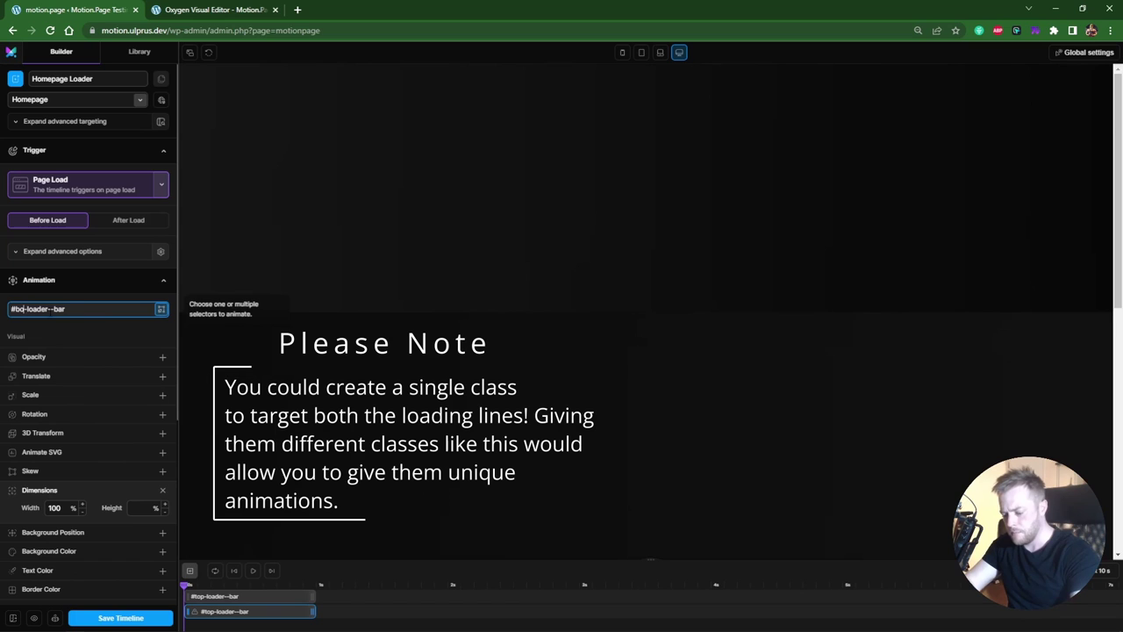
key("Return")
scroll(23, 336, "down", 2)
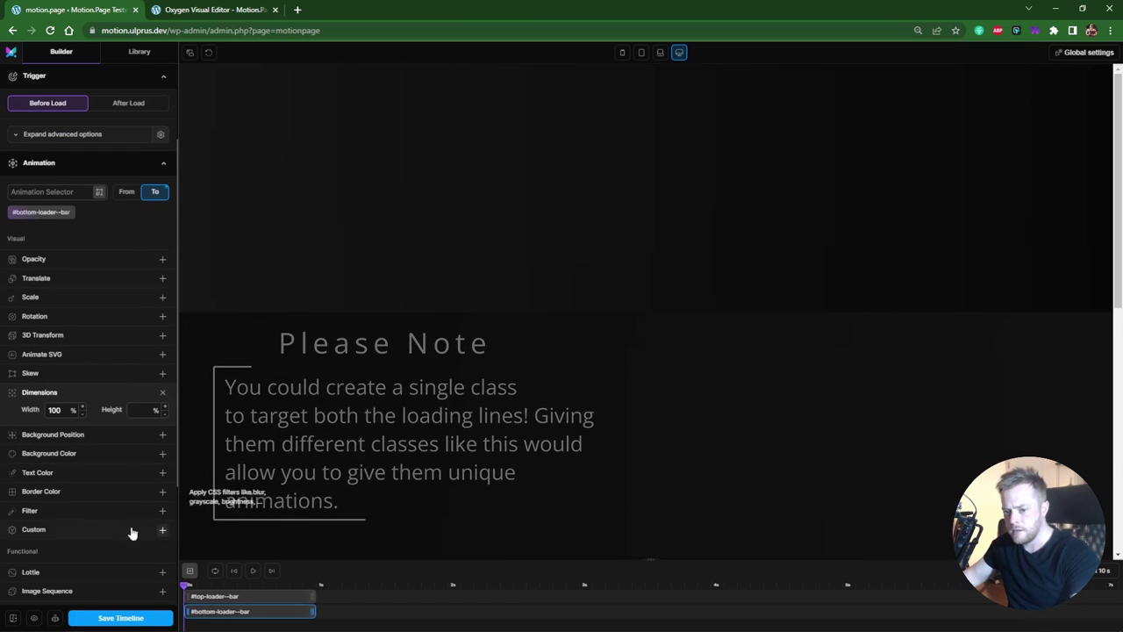
mouse_move(247, 588)
left_mouse_down()
mouse_move(187, 583)
mouse_move(246, 582)
mouse_move(190, 576)
mouse_move(228, 584)
left_mouse_up()
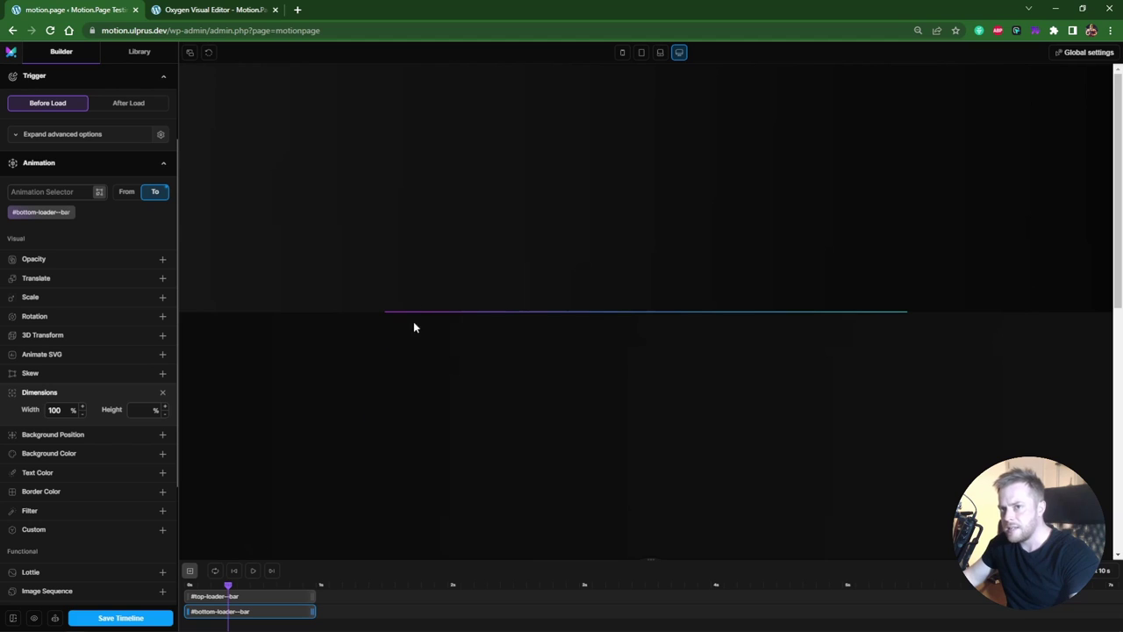
Switch to Oxygen and set the Bottom Loader Bar's height and min-height to 2 px
left_click(228, 15)
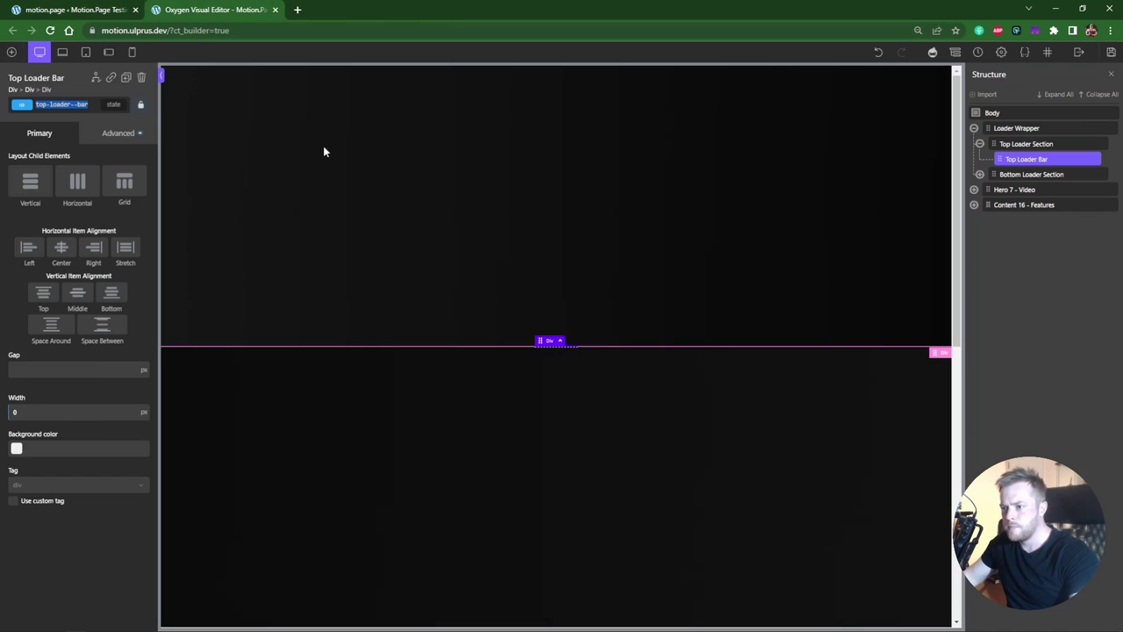
left_click(979, 174)
left_click(1000, 190)
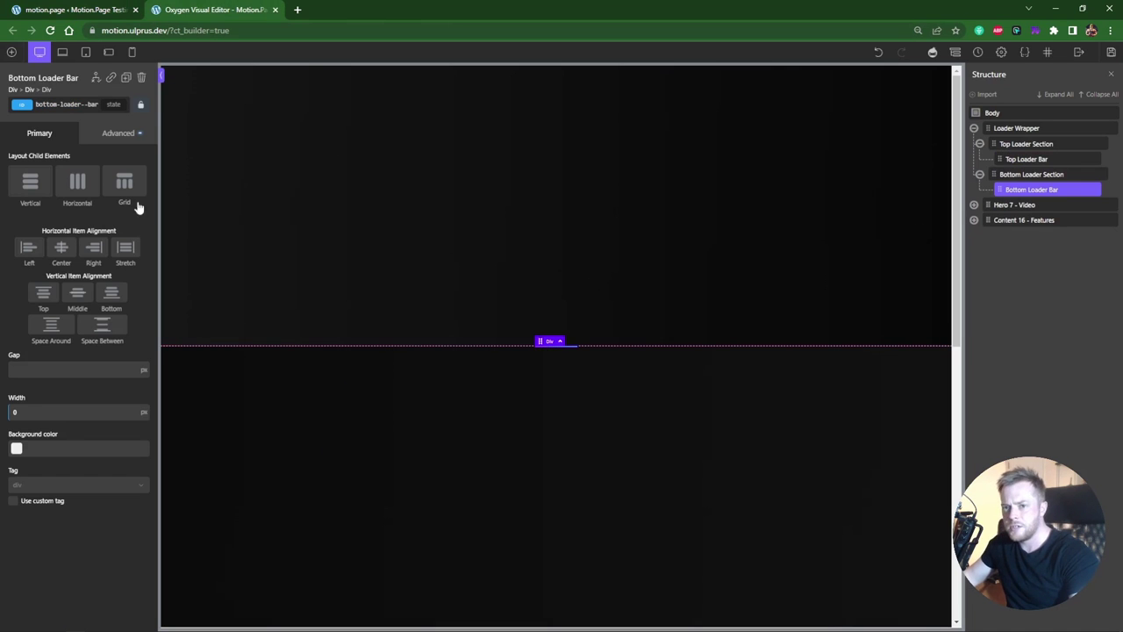
left_click(117, 136)
left_click(62, 192)
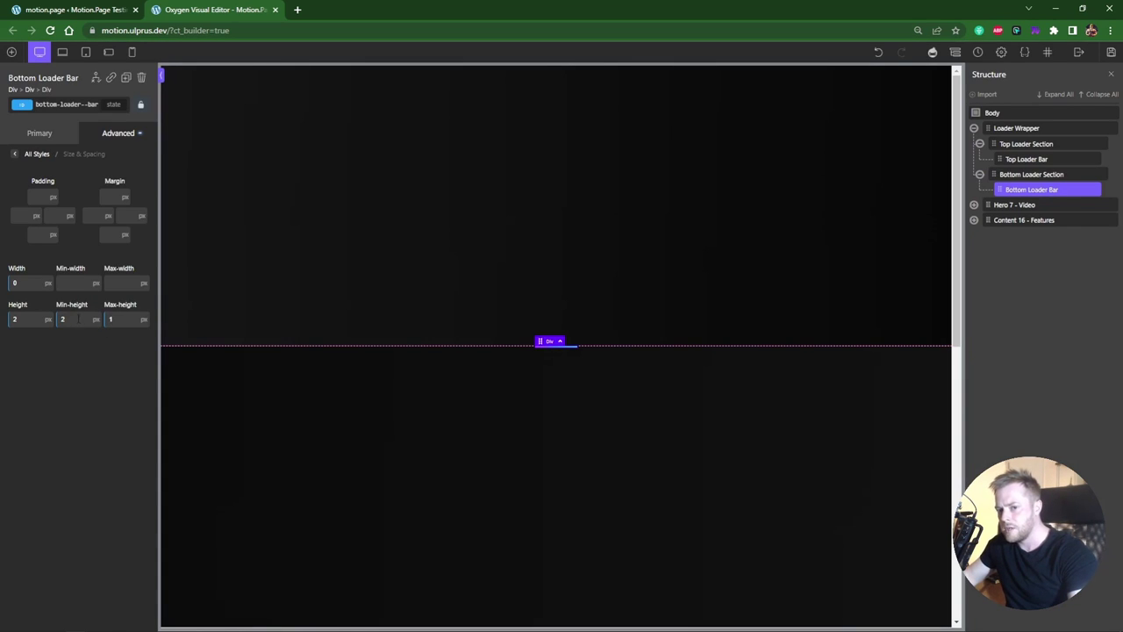
Switch back to Motion.page and add an animation starting at 1 s that targets #top-loader
left_click(106, 7)
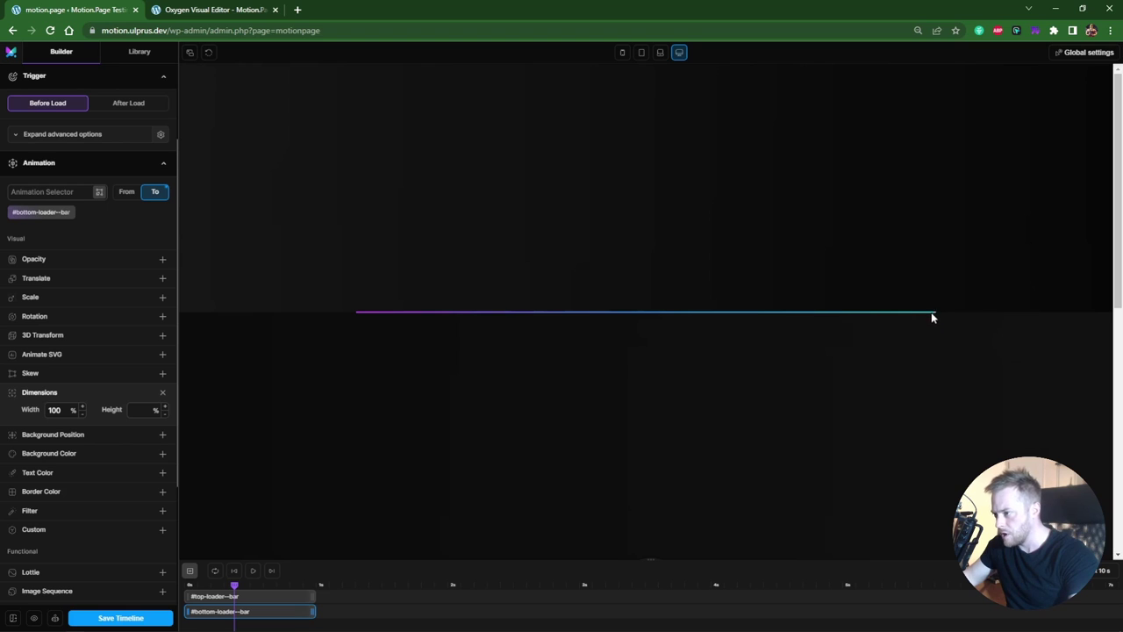
left_click_drag(237, 584, 261, 581)
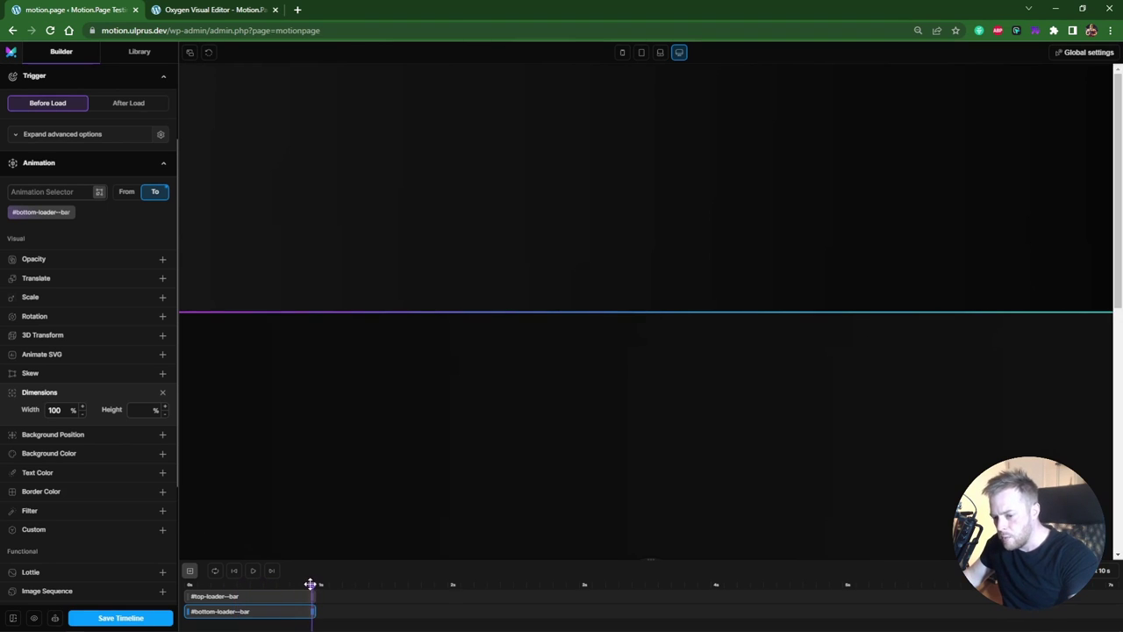
left_click(191, 572)
scroll(323, 619, "down", 1)
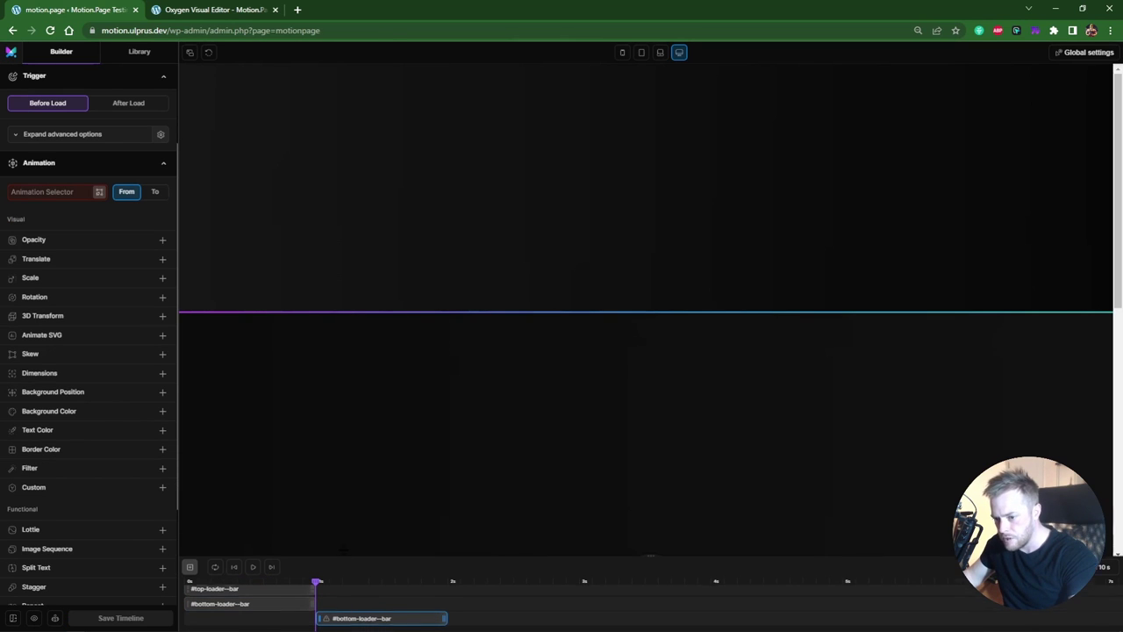
left_click_drag(345, 562, 345, 520)
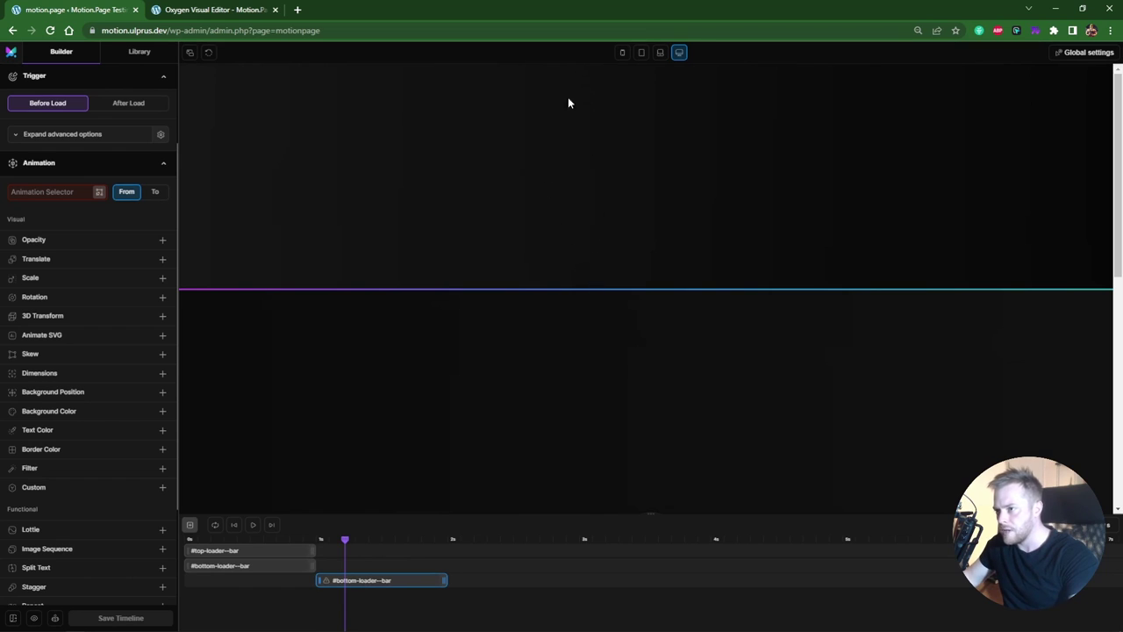
left_click(69, 193)
type("#top-loader")
key("Return")
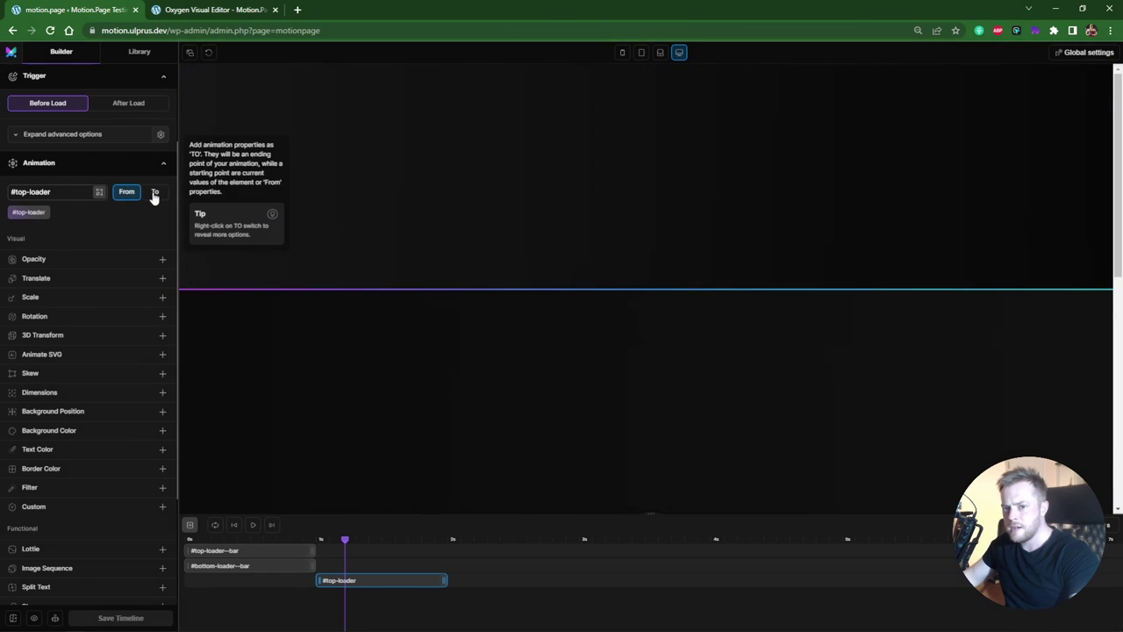
Animate #top-loader to a Y translation of -100% and scrub through the result on the timeline
left_click(96, 278)
left_click(132, 296)
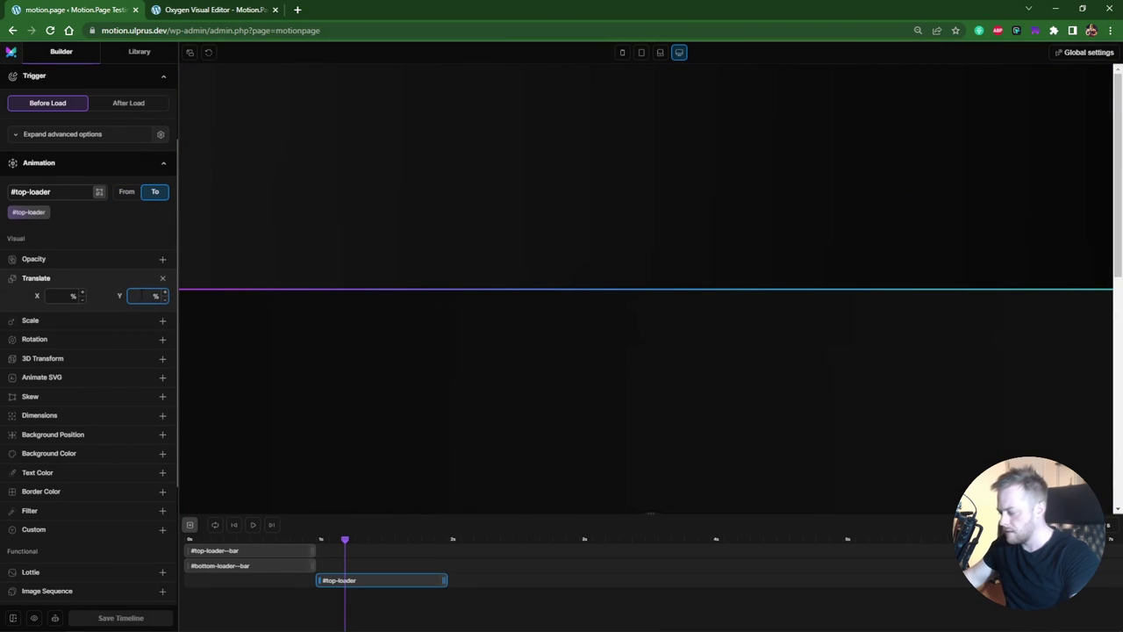
type("-100")
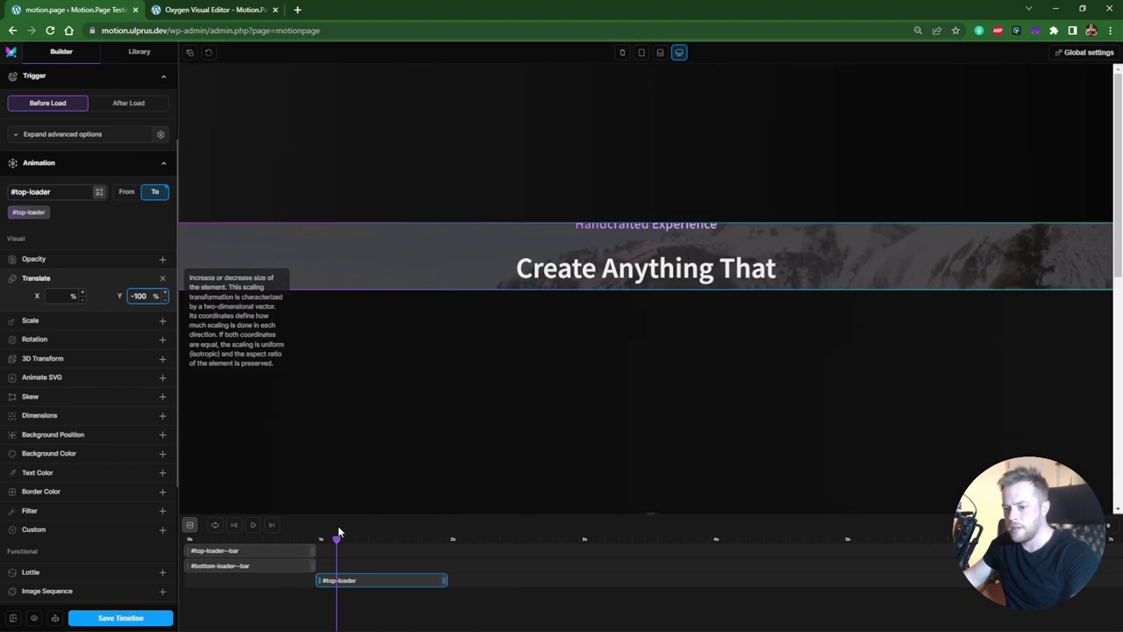
left_click_drag(337, 530, 372, 553)
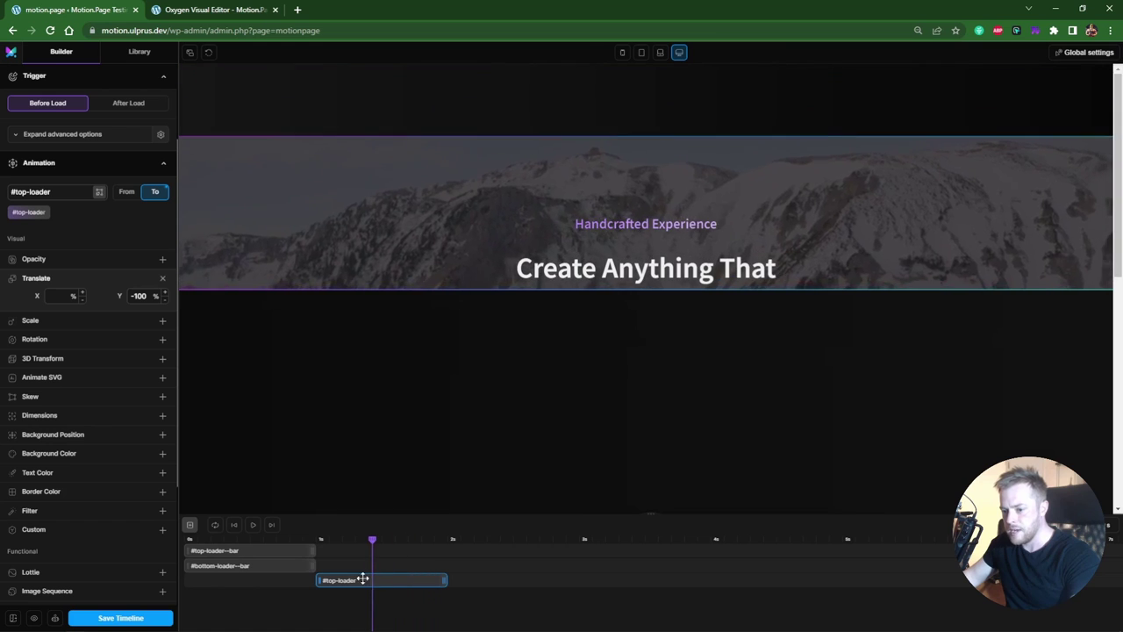
Duplicate the #top-loader animation and replace the copy's selector with #bottom-loader
right_click(367, 582)
left_click(382, 606)
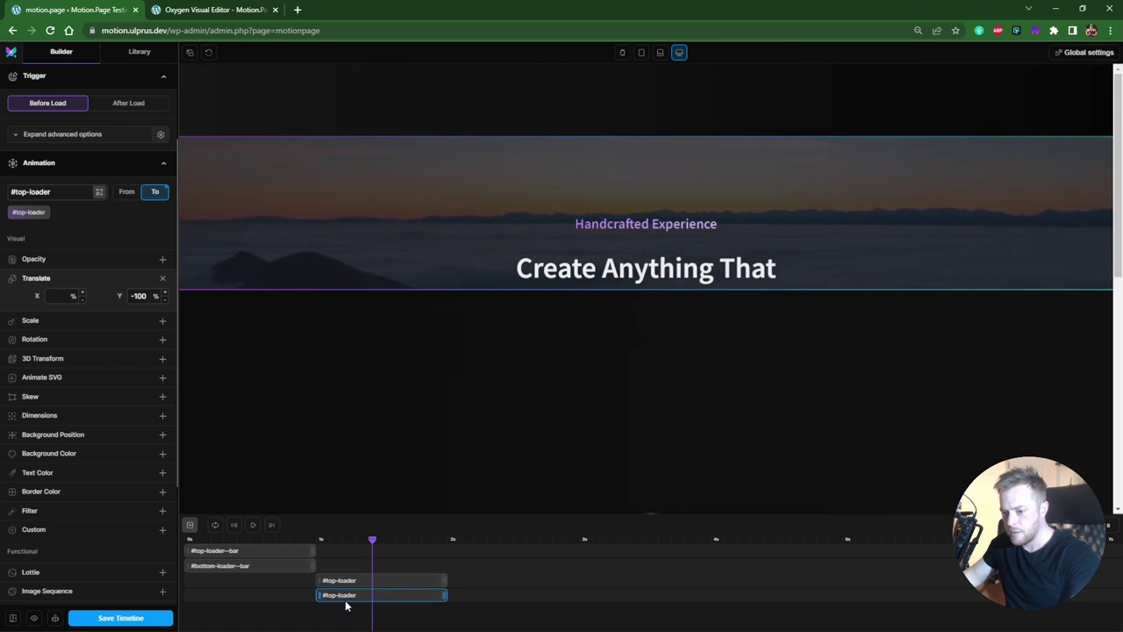
left_click(27, 191)
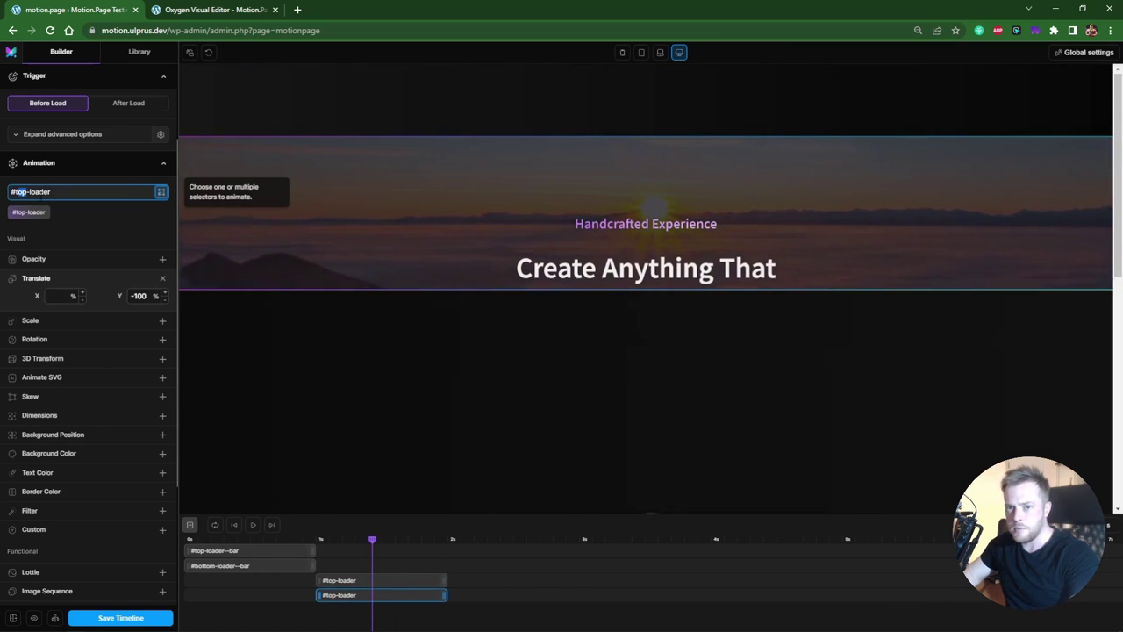
type("#bottom")
key("Return")
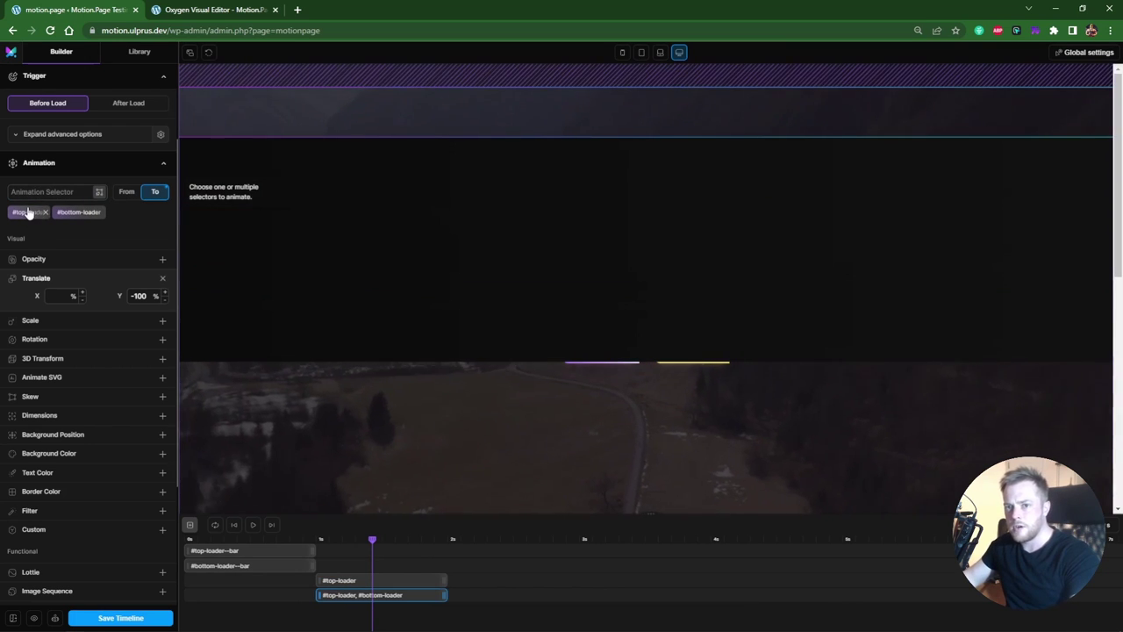
left_click(45, 213)
Set the #bottom-loader animation's Y translation to 100% and play back the whole timeline
double_click(139, 295)
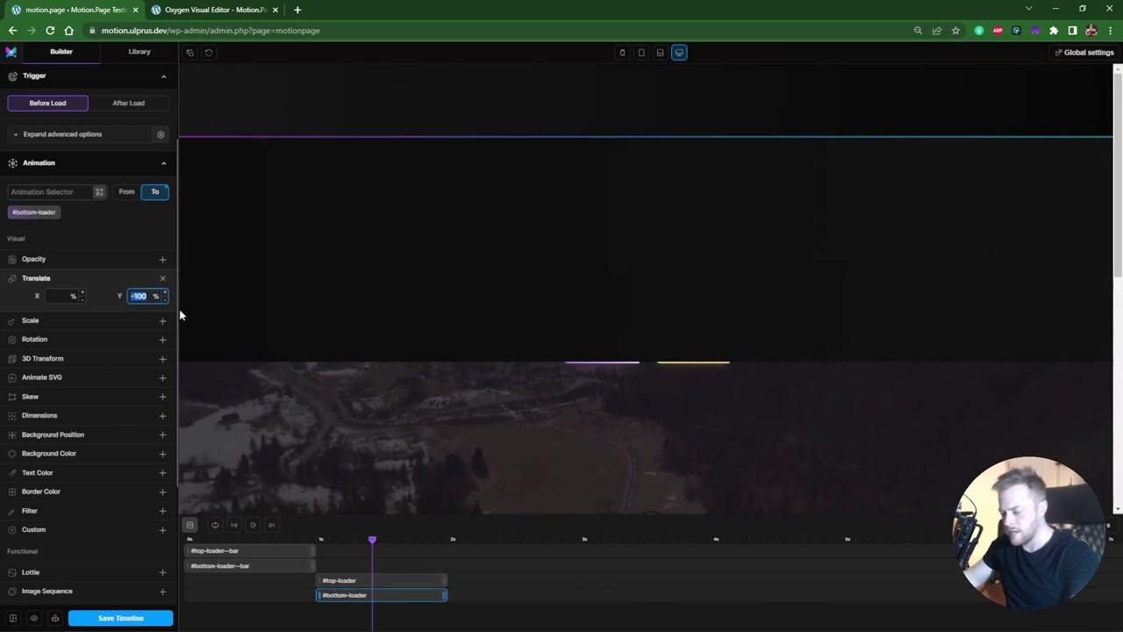
type("100")
left_click_drag(210, 538, 444, 537)
left_click(253, 525)
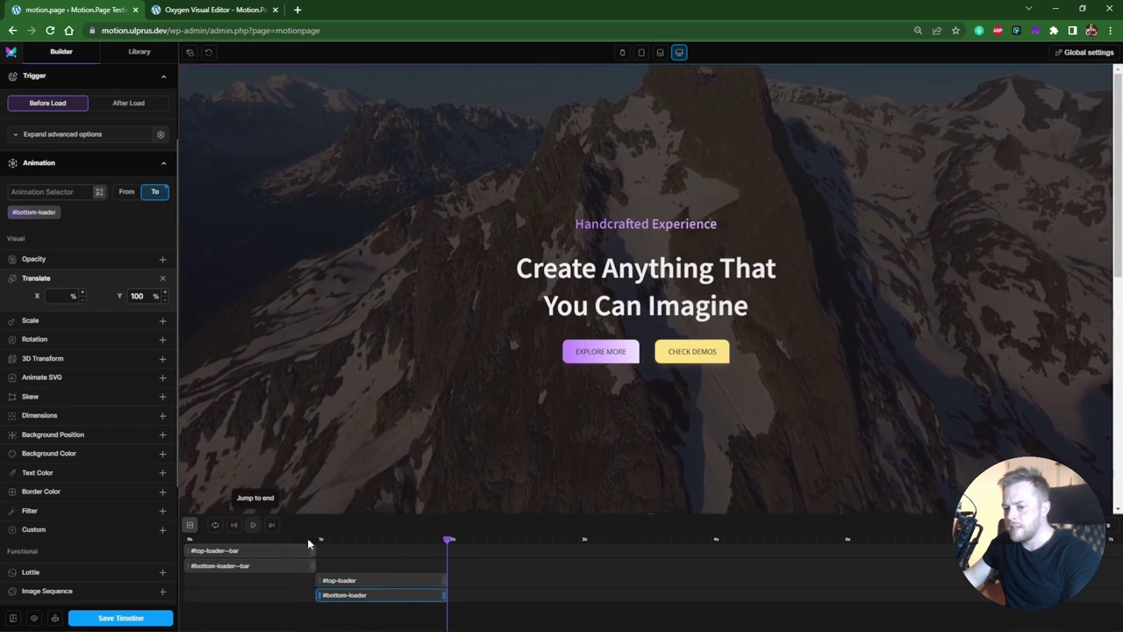
left_click(251, 525)
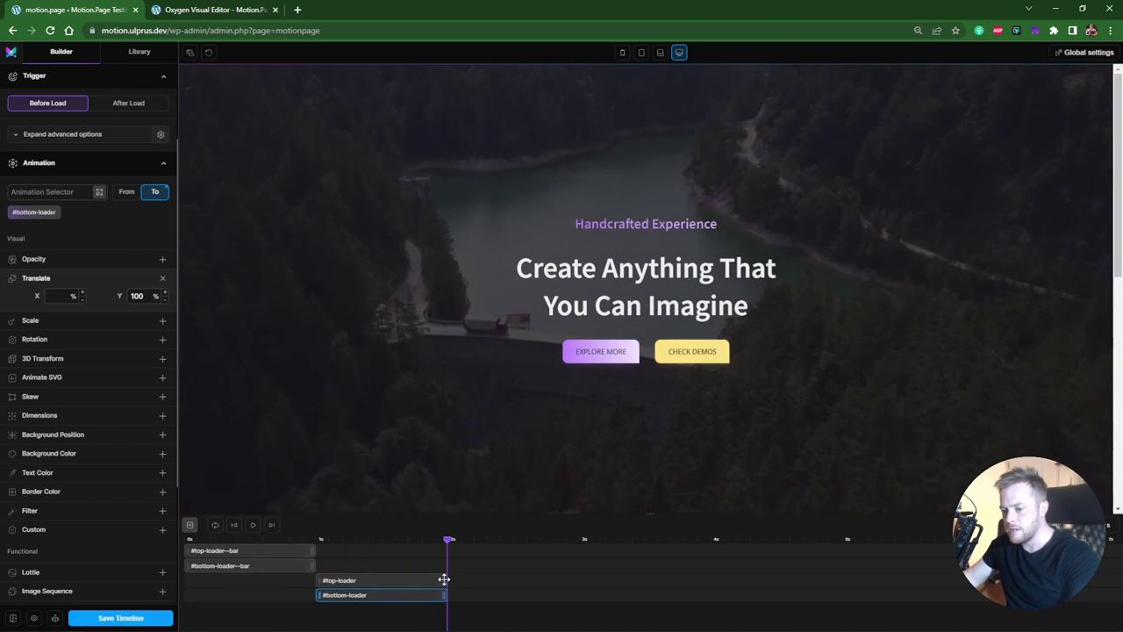
Shorten the #top-loader and #bottom-loader animations to 0.5 s each and play back the timeline from the start
left_click_drag(446, 579, 380, 580)
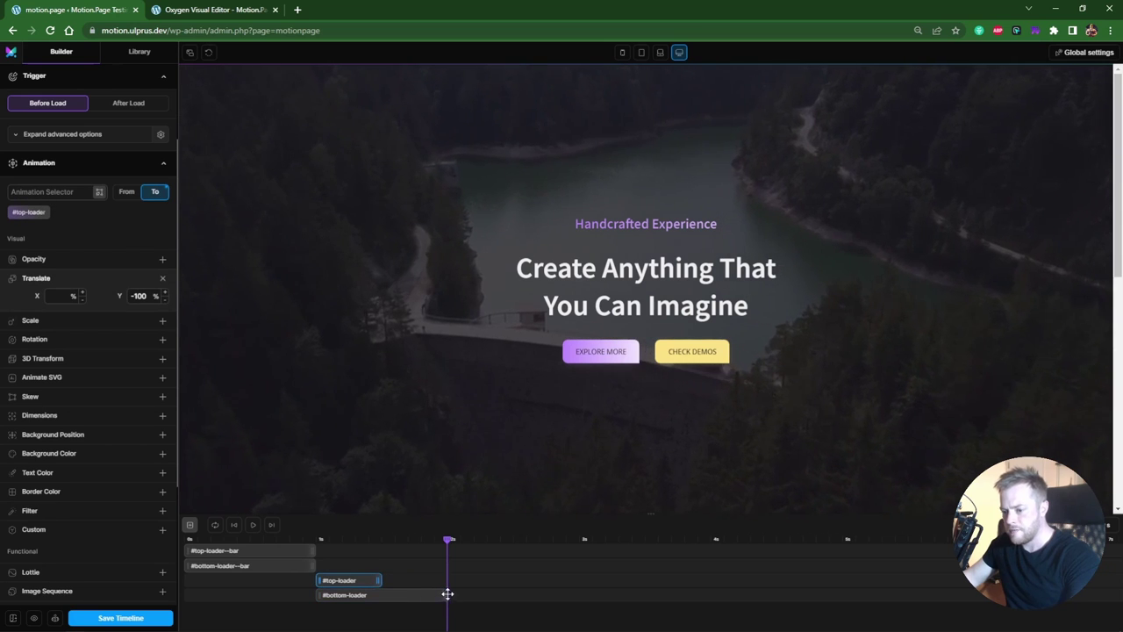
left_click_drag(446, 594, 380, 595)
left_click_drag(448, 539, 182, 537)
left_click(252, 526)
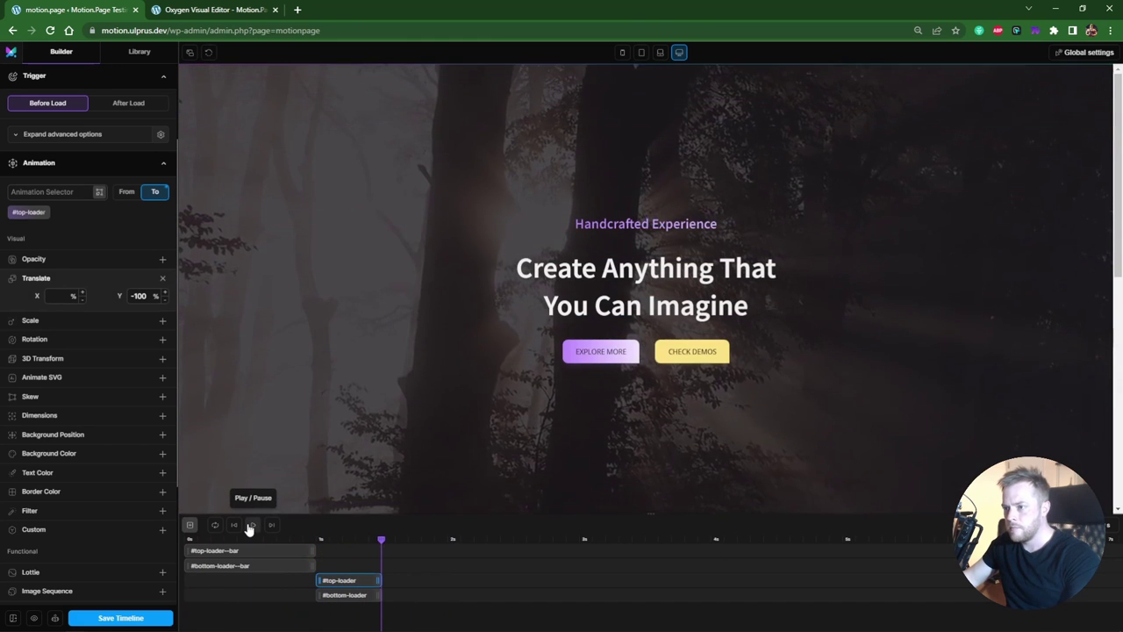
left_click(252, 526)
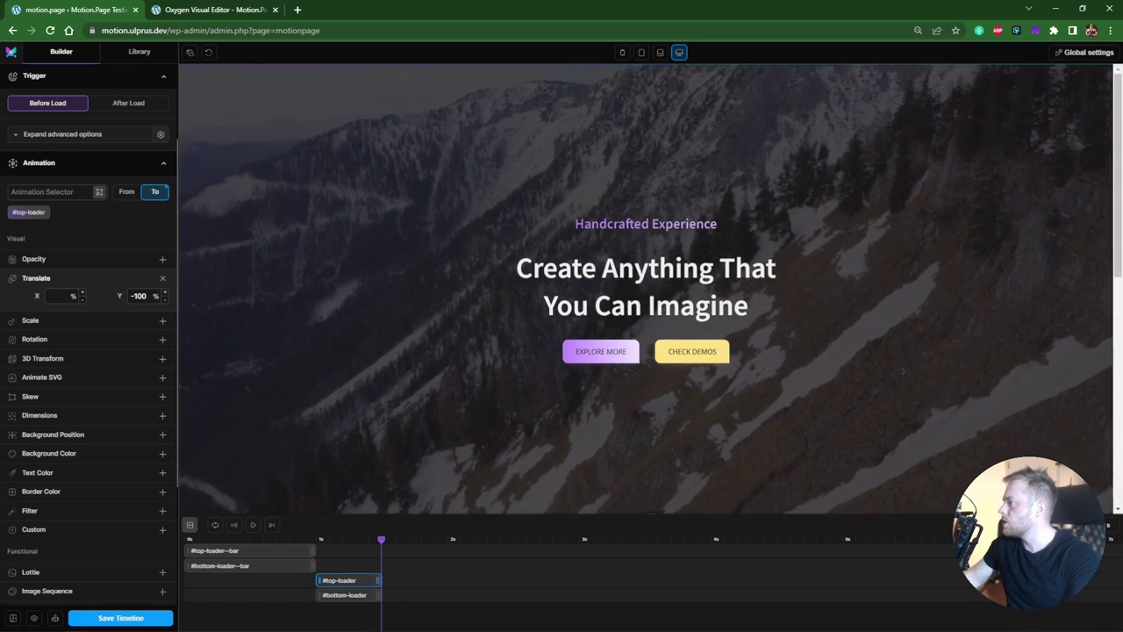
Switch to Oxygen and add an image to the Top Loader Section, using the image URL source
left_click(215, 10)
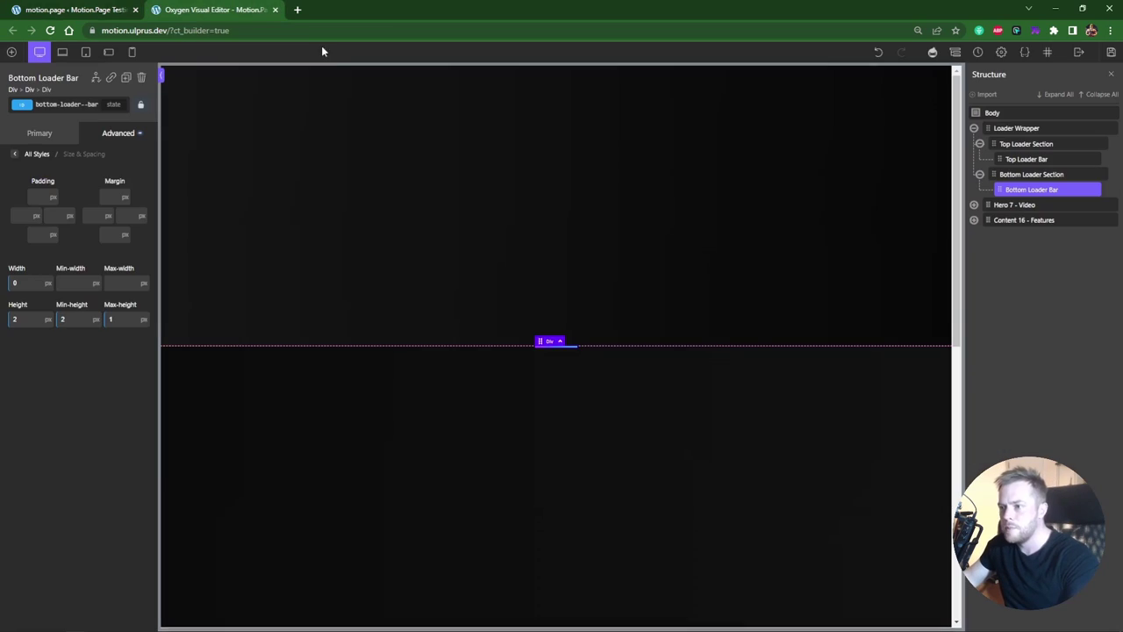
left_click(859, 165)
left_click(520, 112)
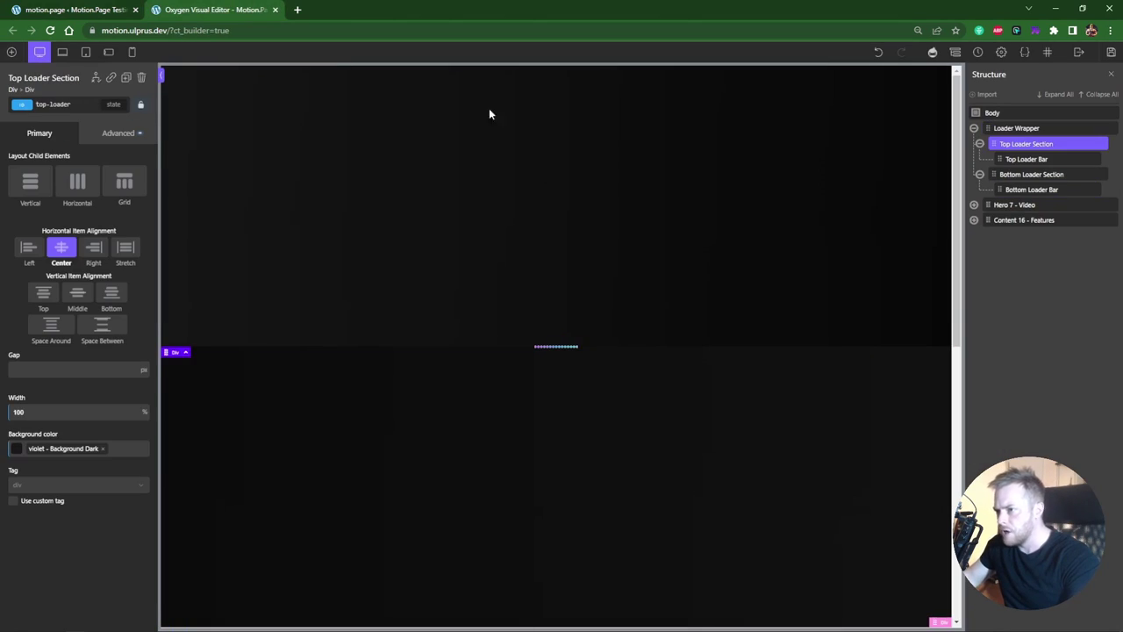
left_click(11, 53)
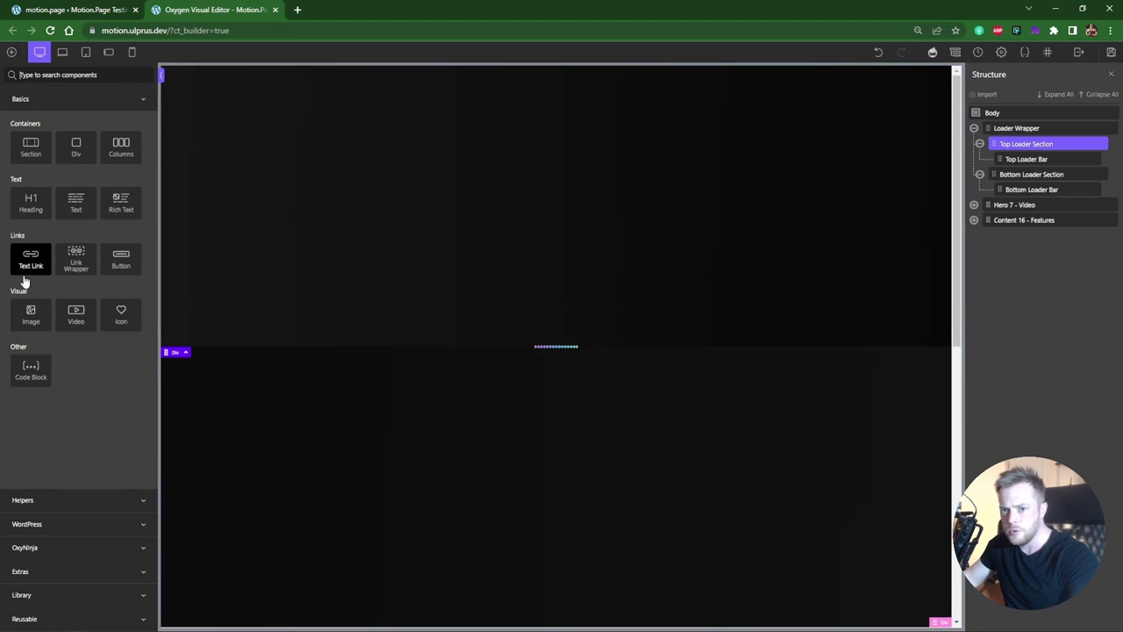
left_click(31, 314)
left_click(117, 167)
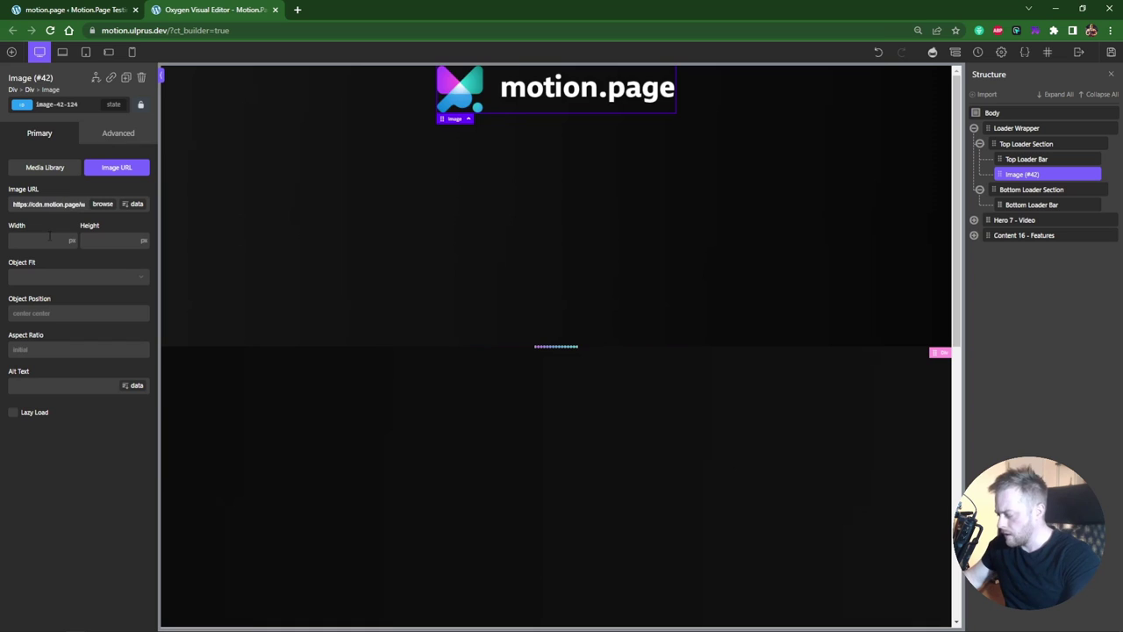
Set the logo image's width to 250 px and its top and bottom margins to auto
left_click(50, 235)
type("250")
left_click(105, 134)
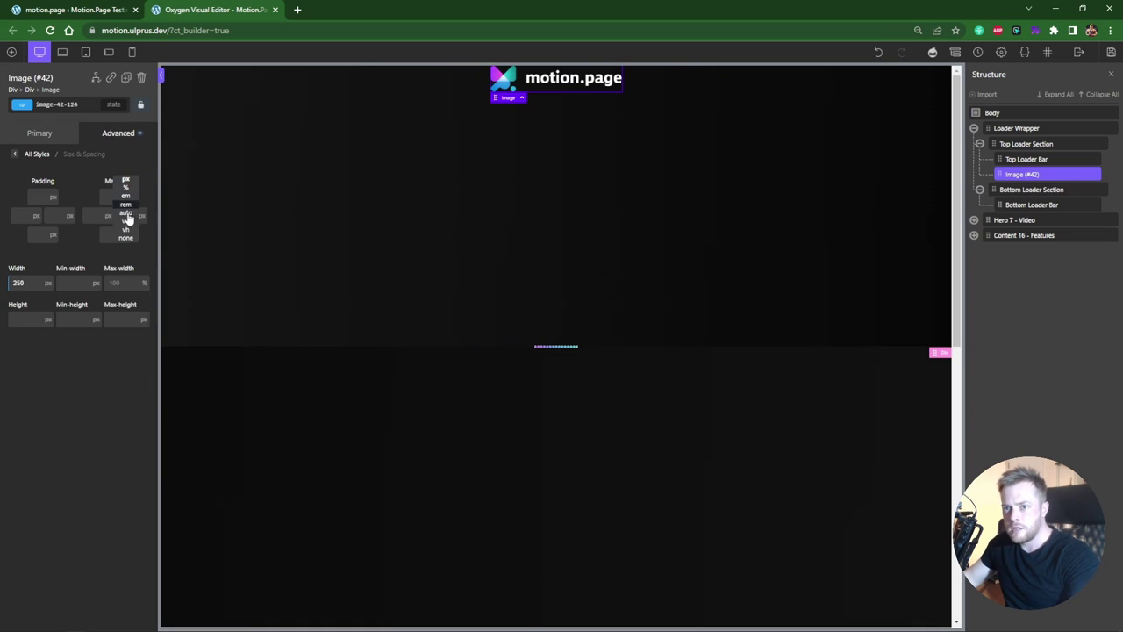
left_click(126, 213)
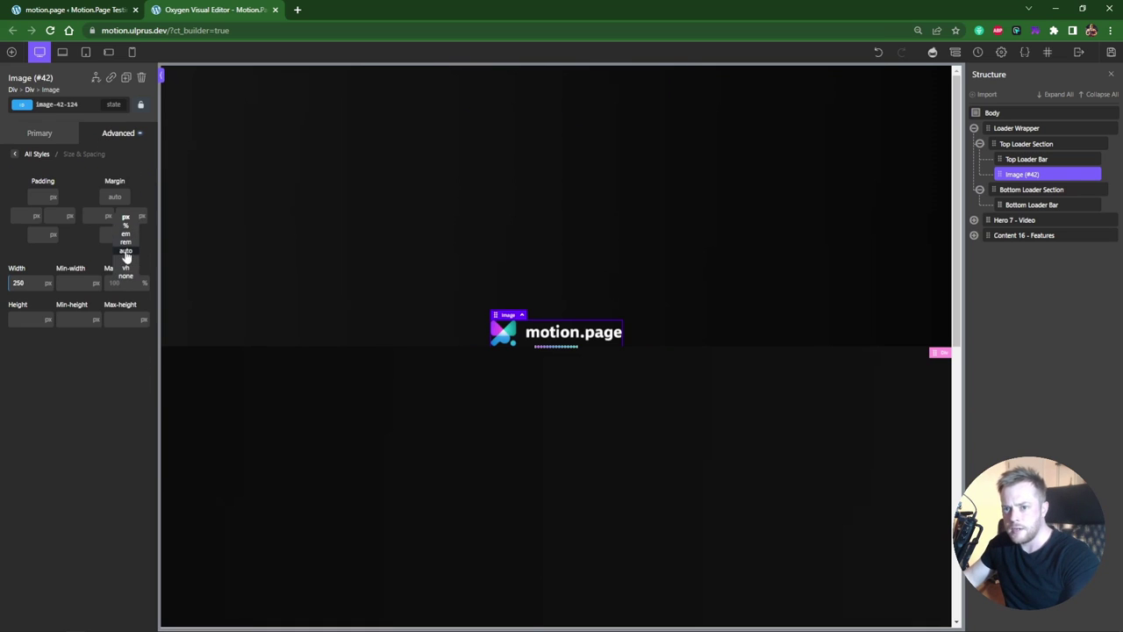
left_click(125, 252)
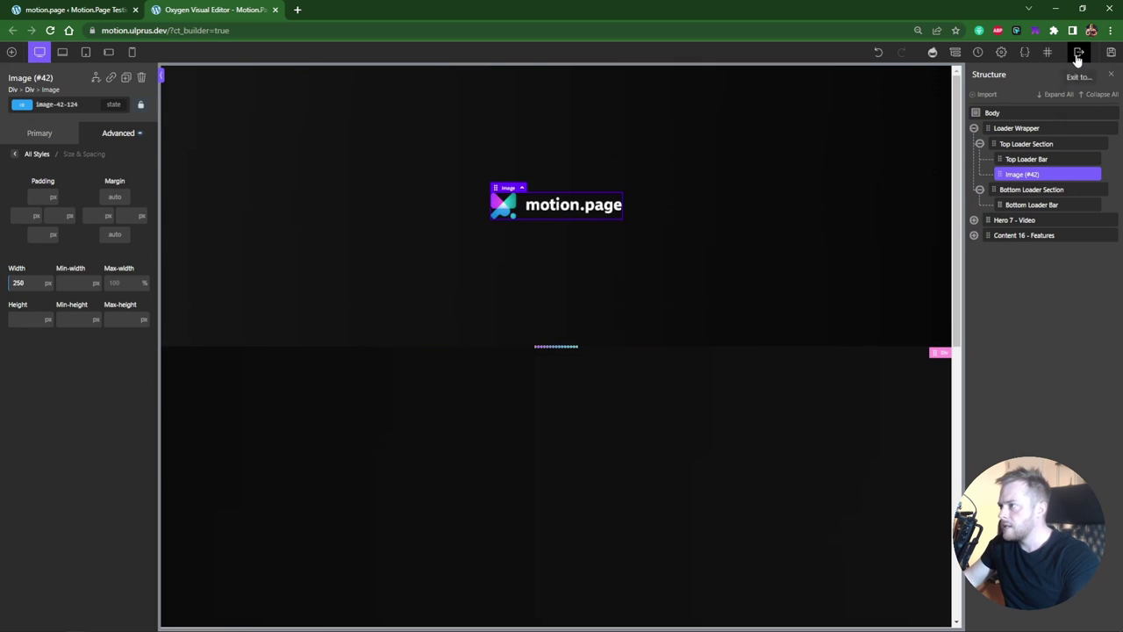
Open the homepage's frontend and reload it several times to watch the loader animation
mouse_move(1078, 59)
left_click(1084, 87)
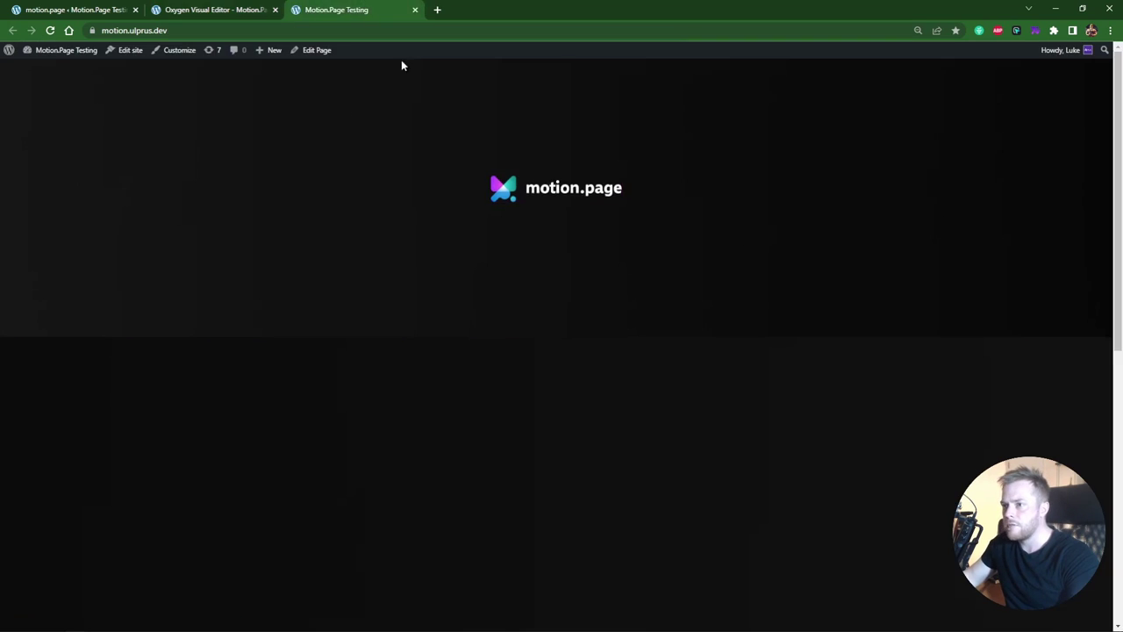
key("ctrl+1")
left_click(342, 10)
left_click(334, 30)
key("Return")
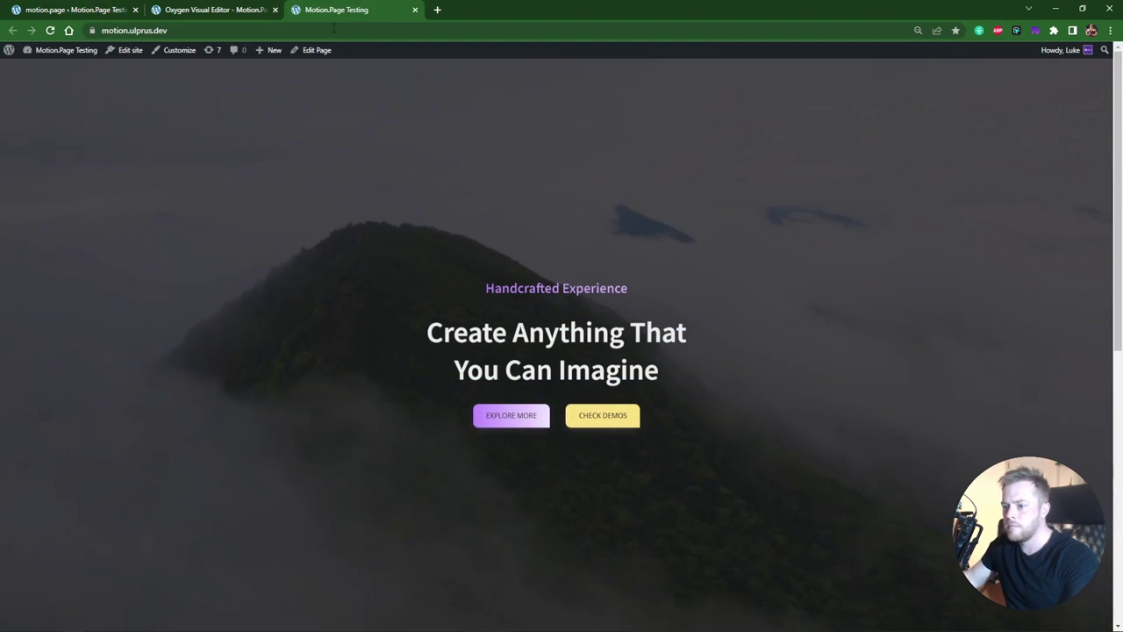
left_click(285, 30)
key("Return")
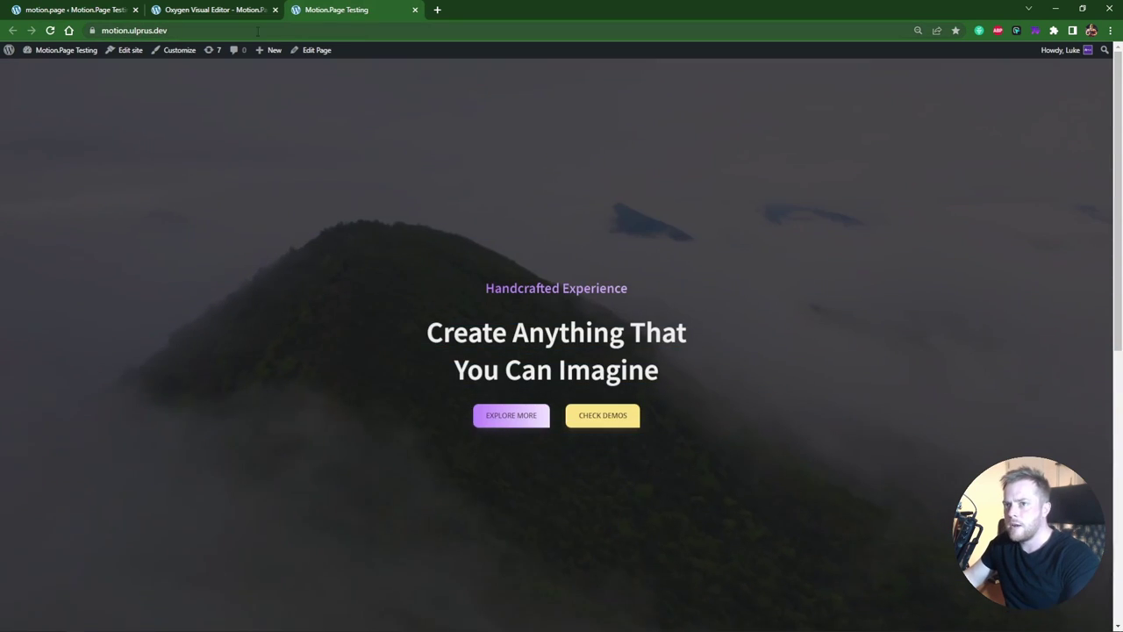
left_click(257, 30)
key("Return")
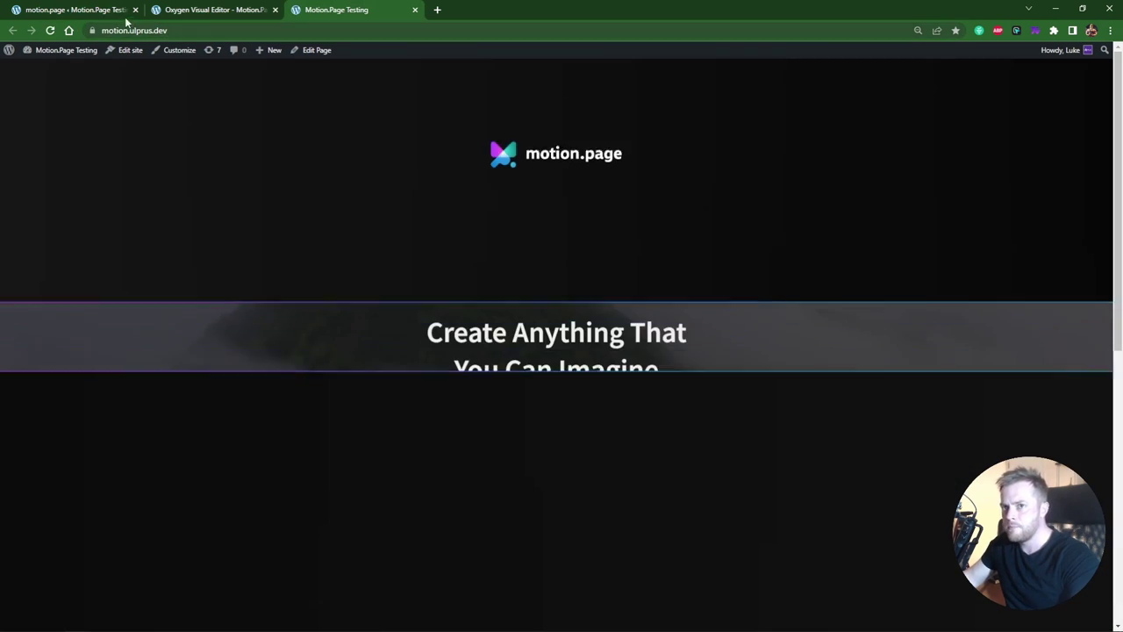
In Motion.page, move both bar animations to start at 0.4 s and both loader section animations to 1.4 s, and save the timeline
left_click(101, 12)
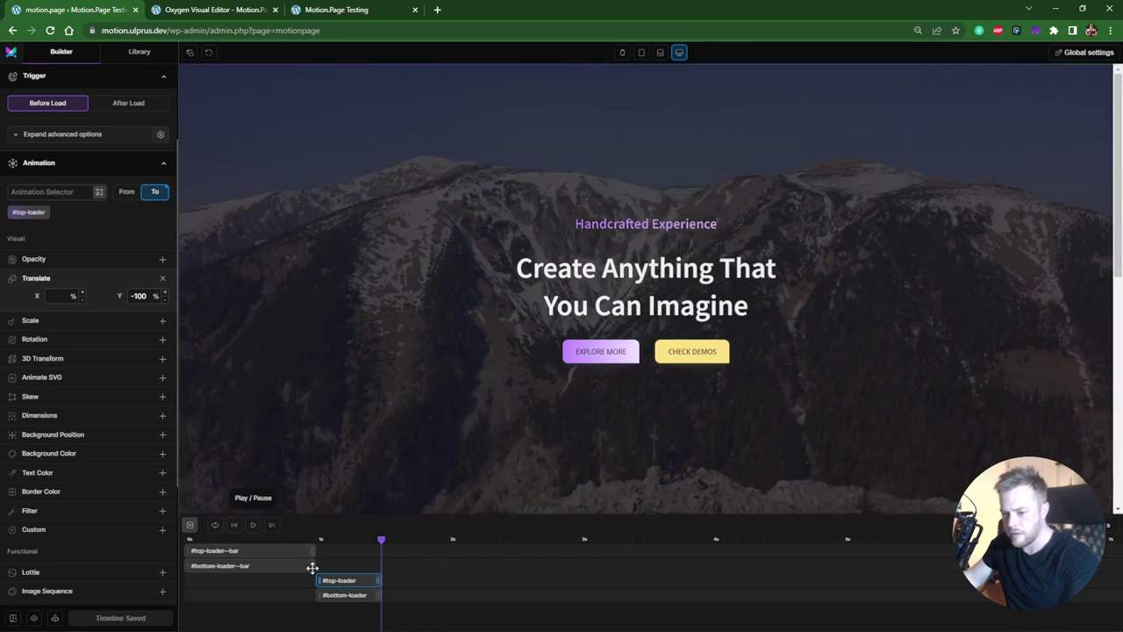
left_click_drag(333, 580, 369, 594)
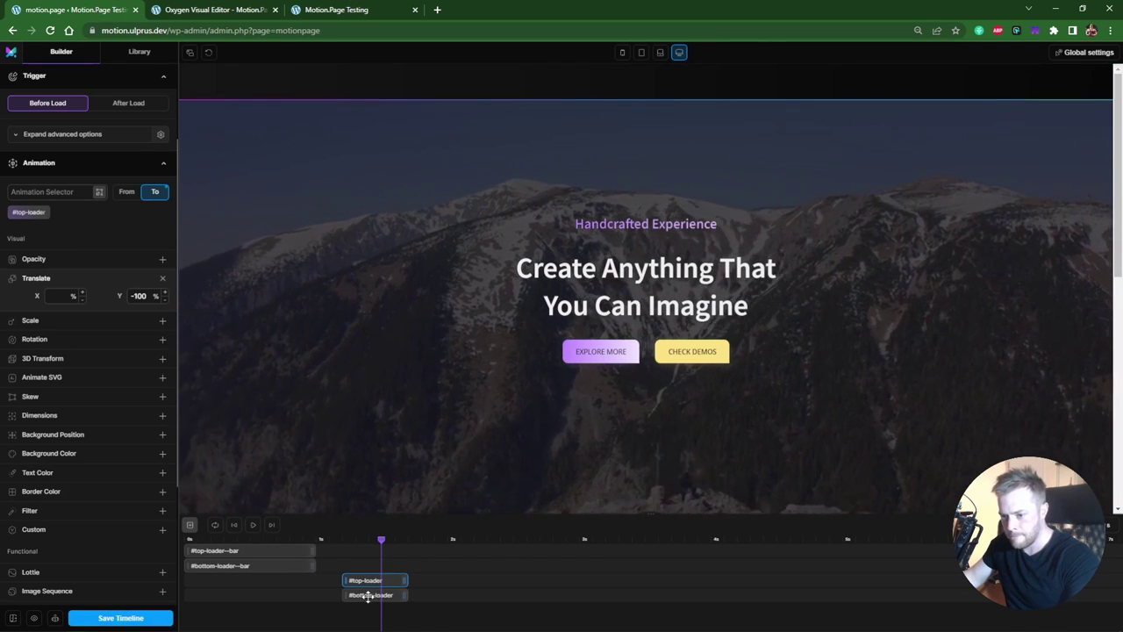
left_click_drag(289, 551, 347, 553)
left_click_drag(258, 570, 386, 595)
key("ctrl+s")
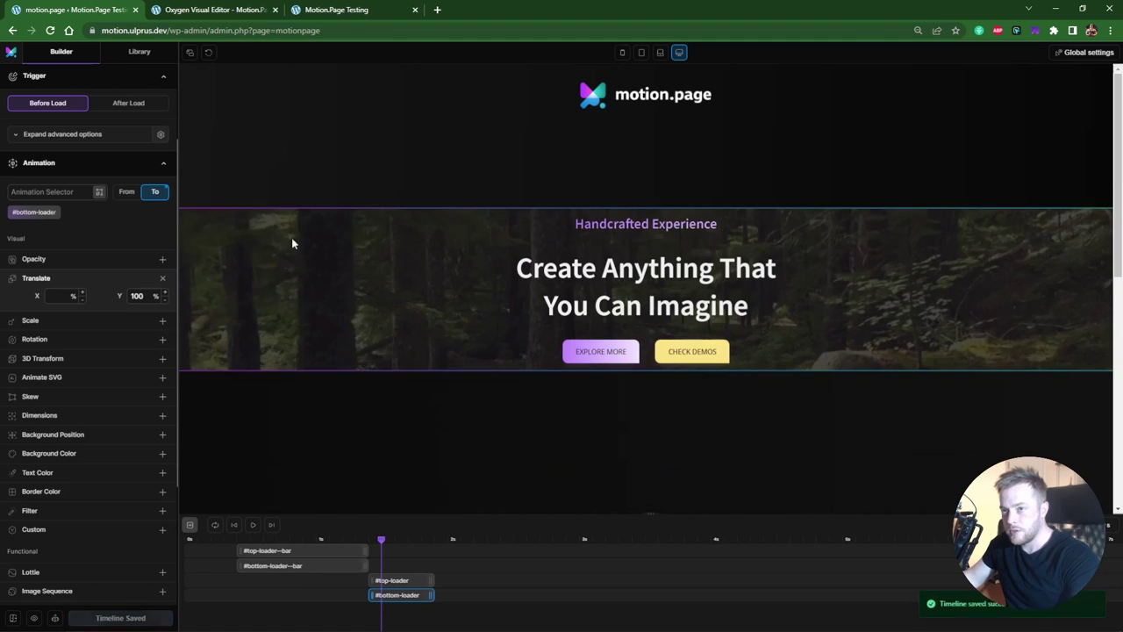
Switch to the live homepage, reload it to watch the retimed loader, and look through the page content
left_click(325, 8)
key("F5")
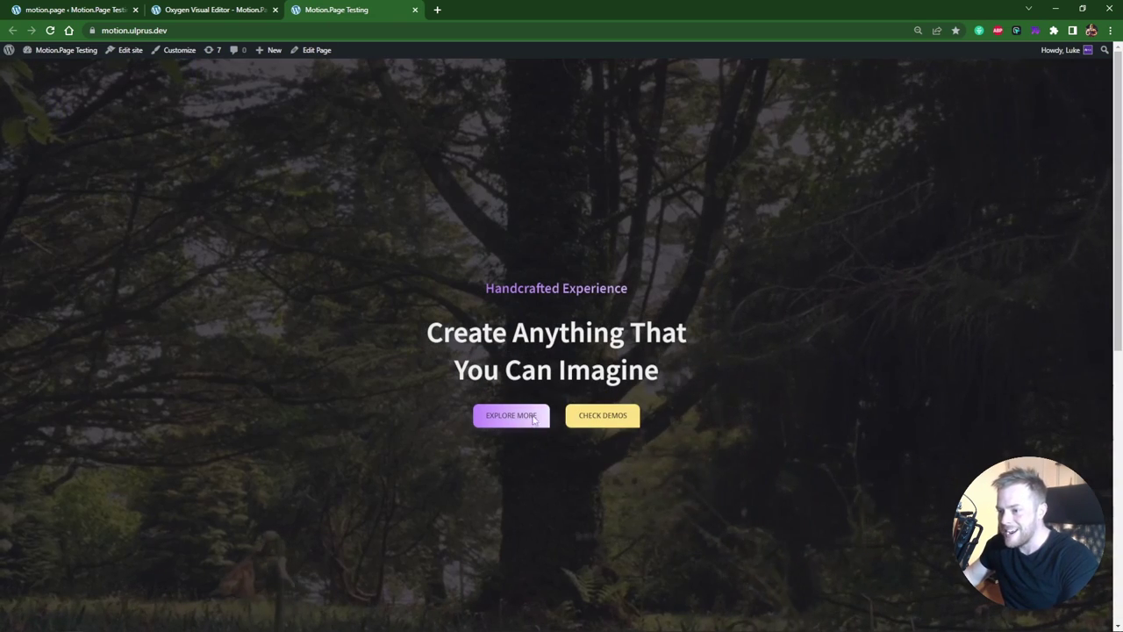
scroll(413, 341, "down", 6)
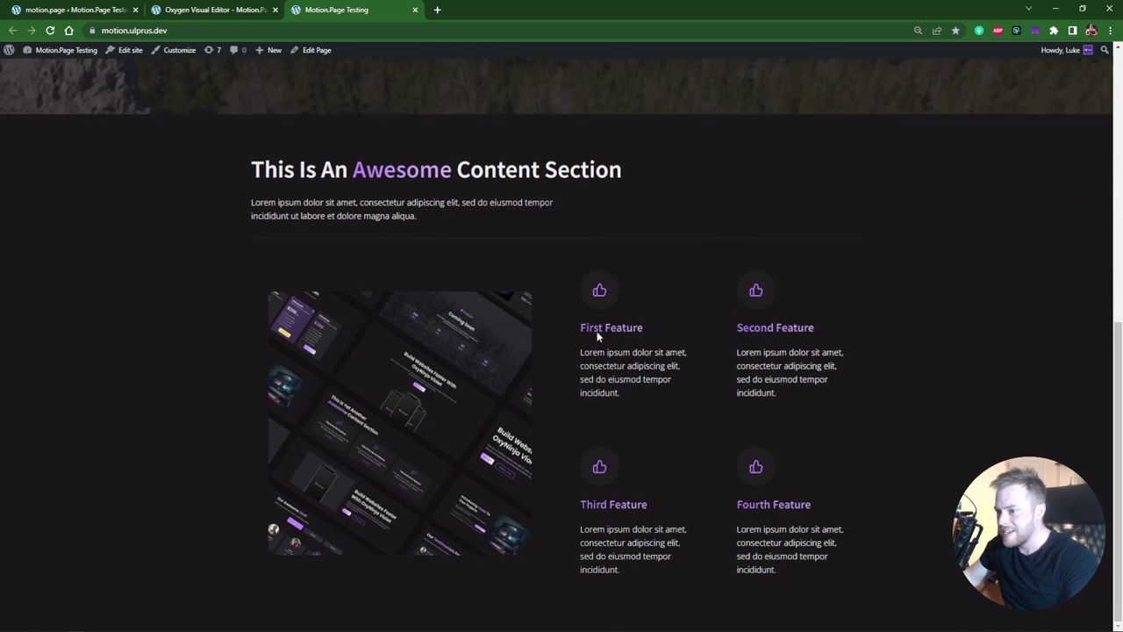
scroll(589, 371, "up", 6)
Inspect the Loader Wrapper and its top and bottom sections in Oxygen, and return to the live homepage
left_click(220, 10)
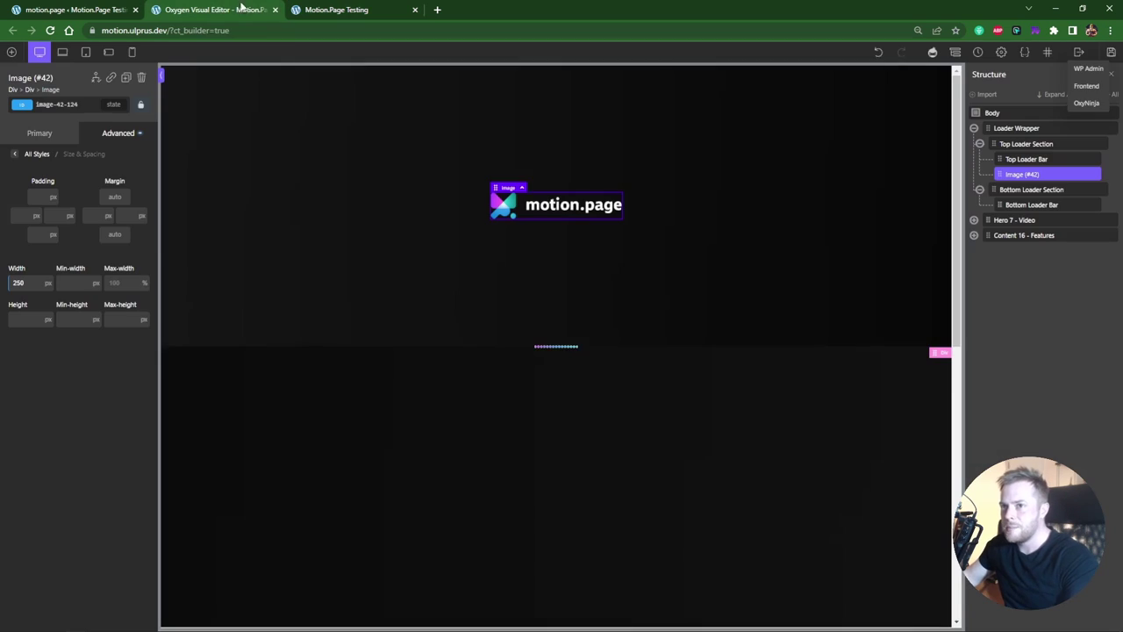
left_click(1014, 129)
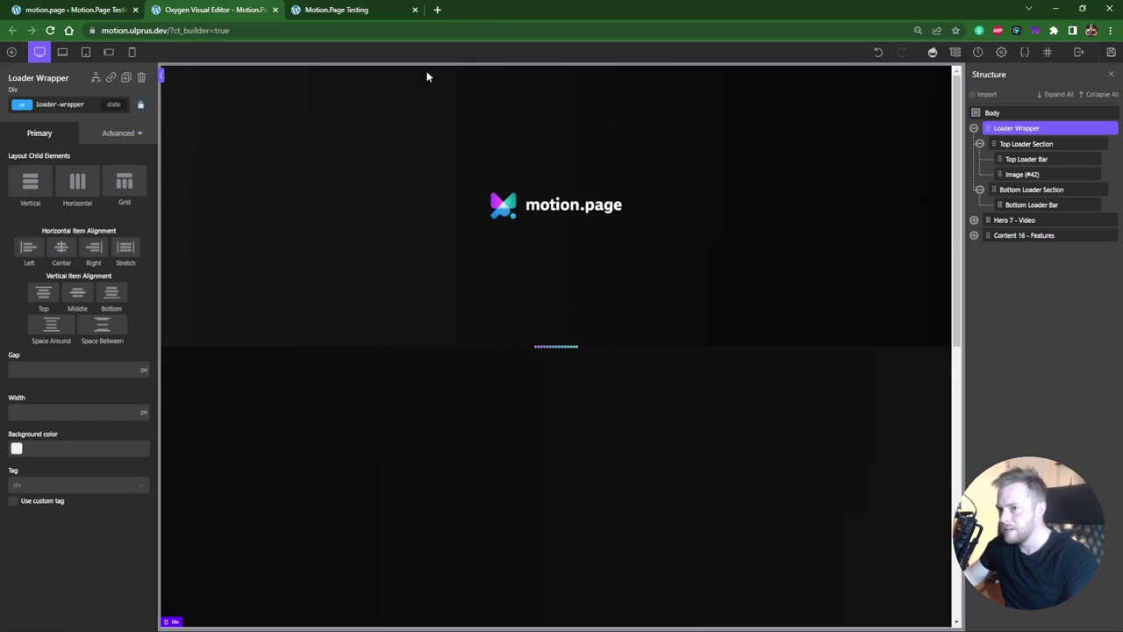
left_click(1018, 190)
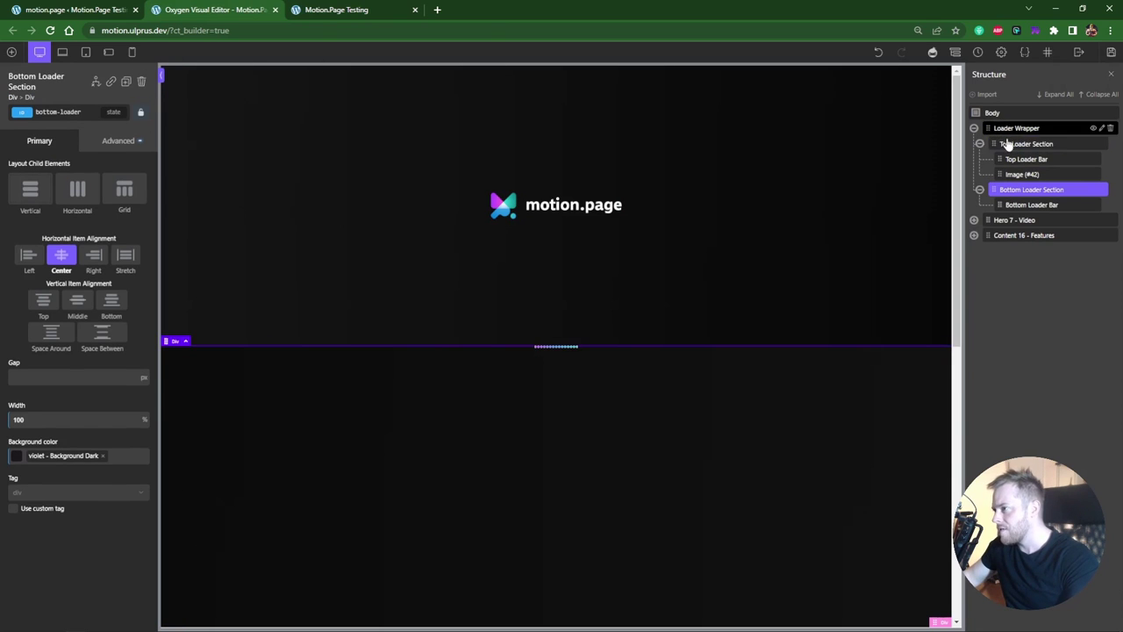
left_click(1018, 144)
left_click(1018, 190)
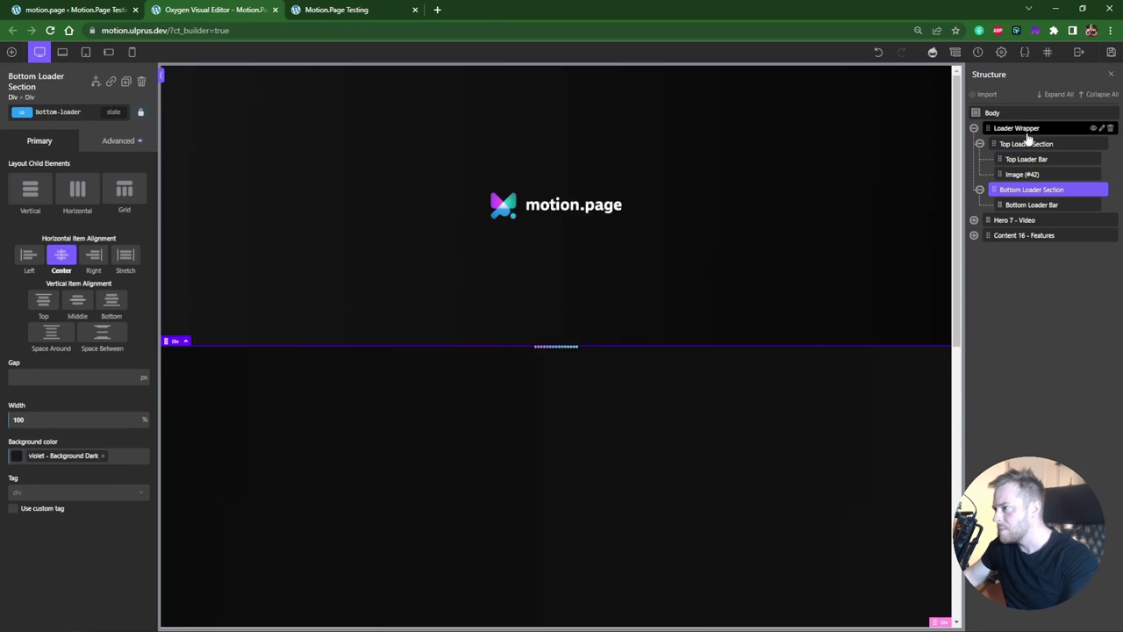
left_click(342, 10)
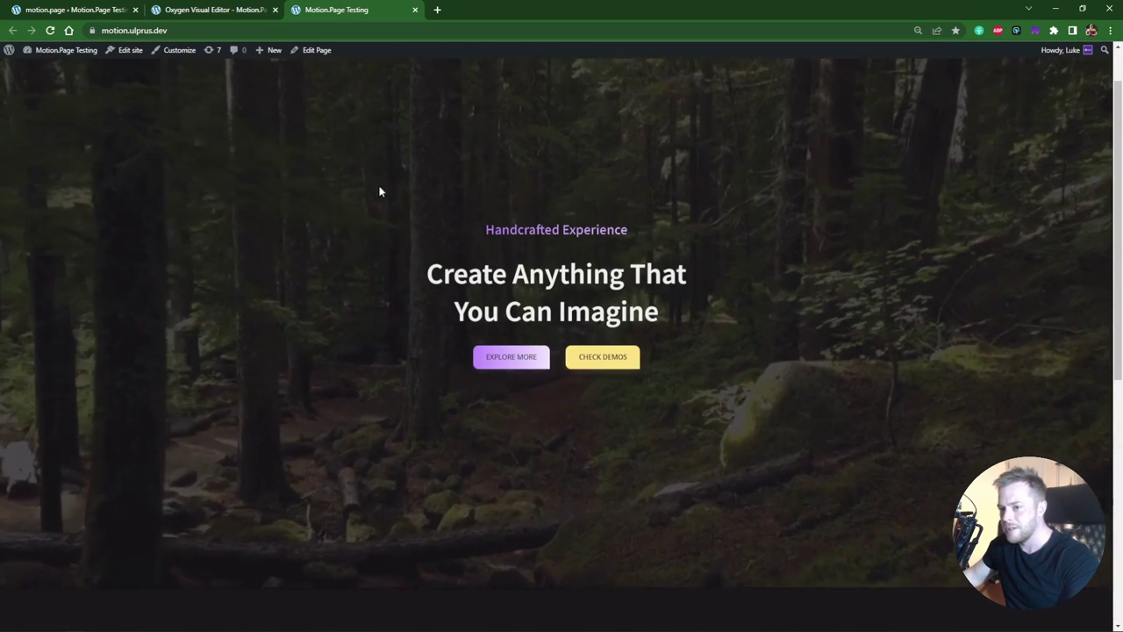
Switch to Motion.page and add a new animation at the point where the loader section animations end
key("ctrl+1")
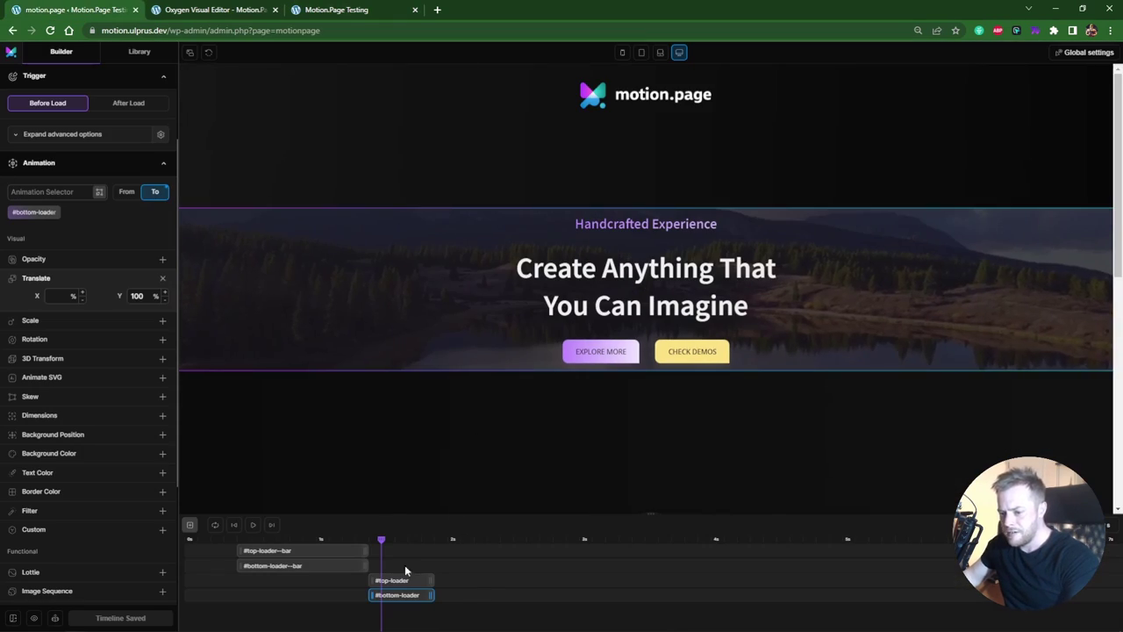
left_click_drag(381, 537, 435, 539)
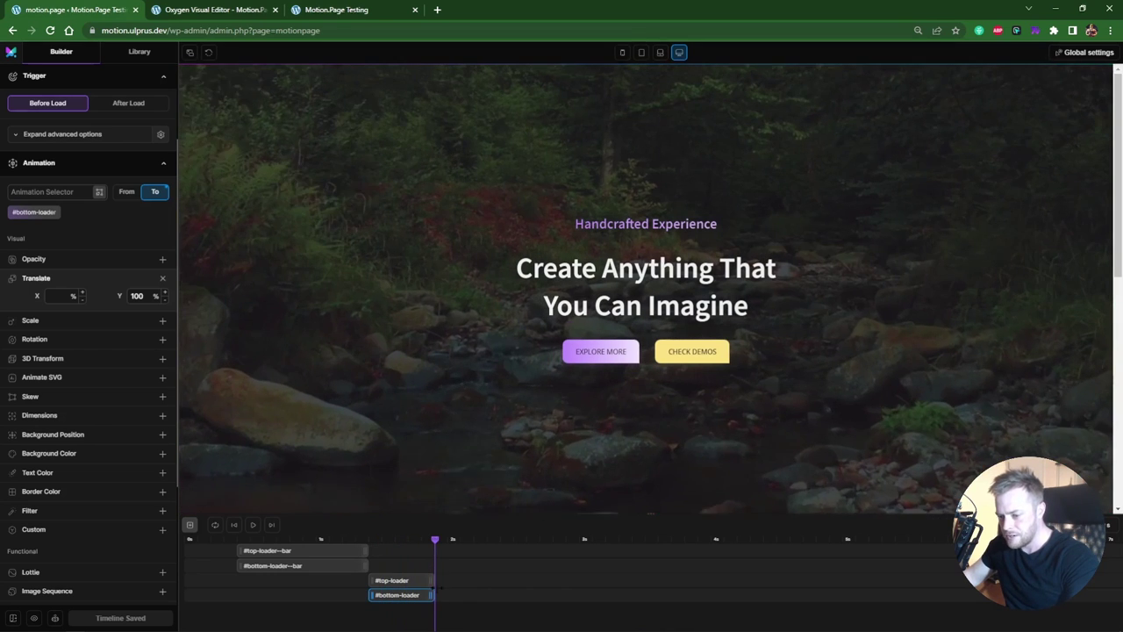
left_click(190, 524)
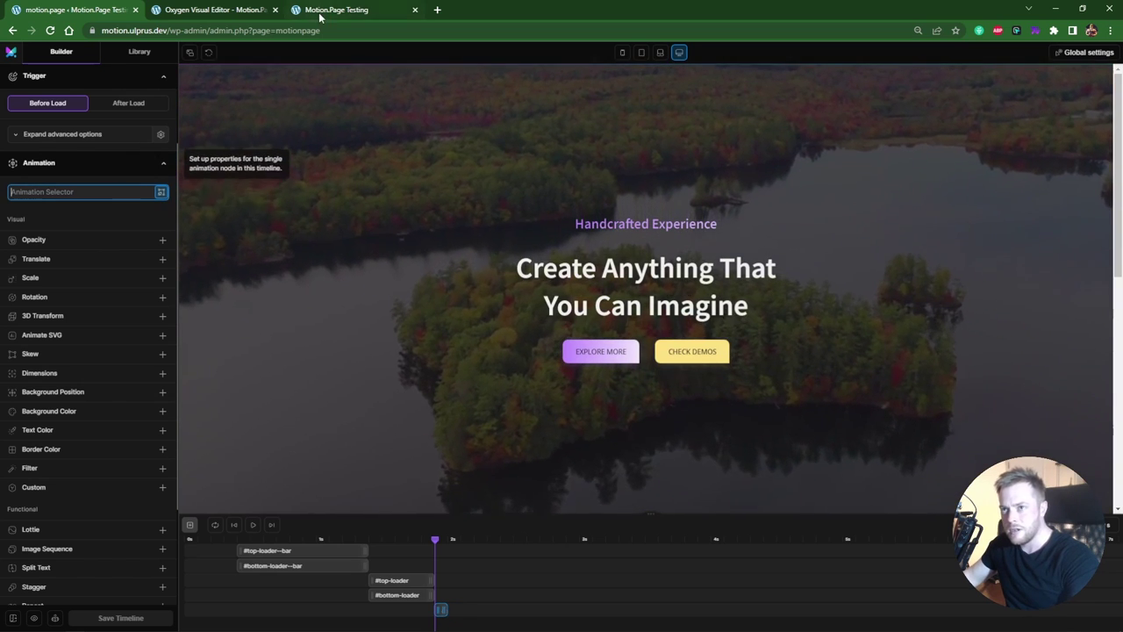
left_click(320, 11)
left_click(211, 10)
left_click(71, 11)
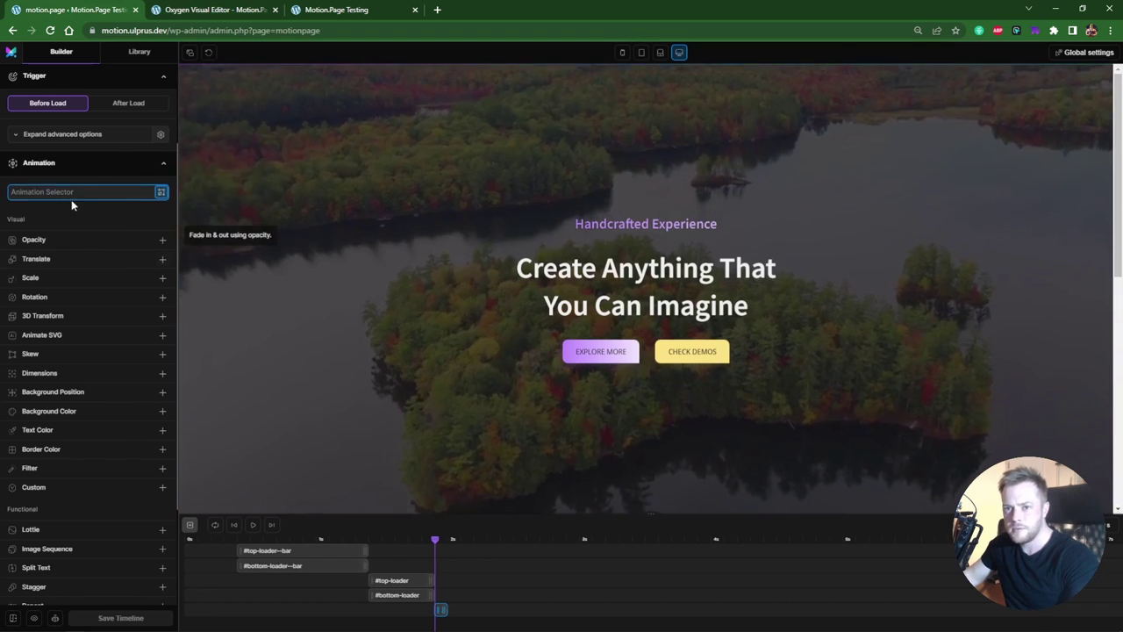
Target #loader-wrapper with the new animation, give it the custom property pointer-events with value none, and save the timeline
type("#loader-wrapper")
key("Return")
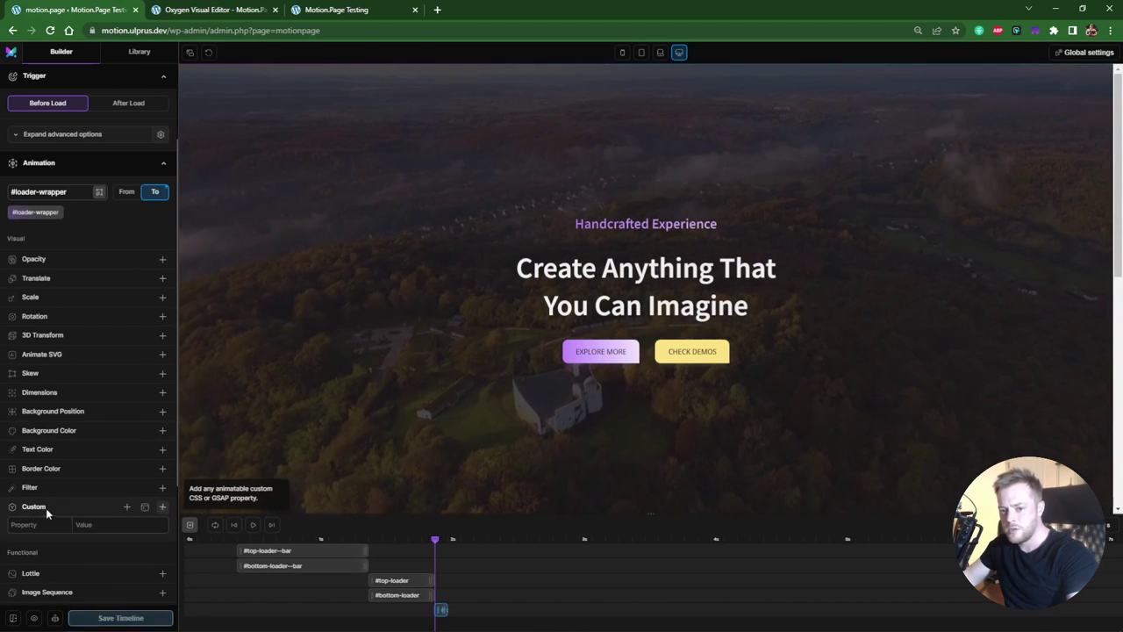
type("pointer-events ")
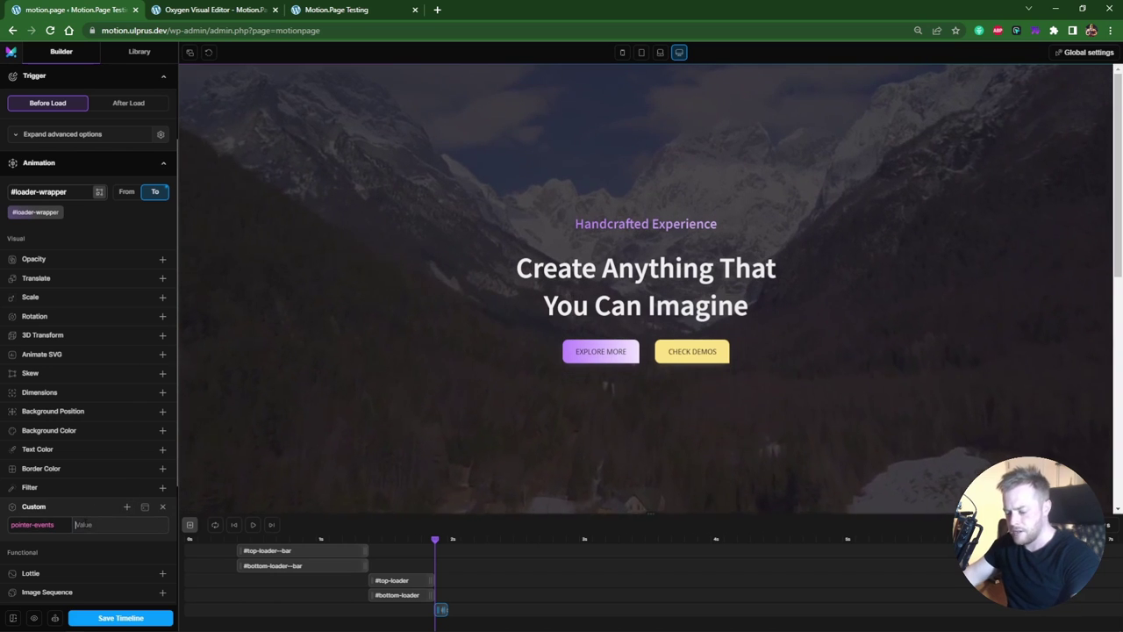
type("none")
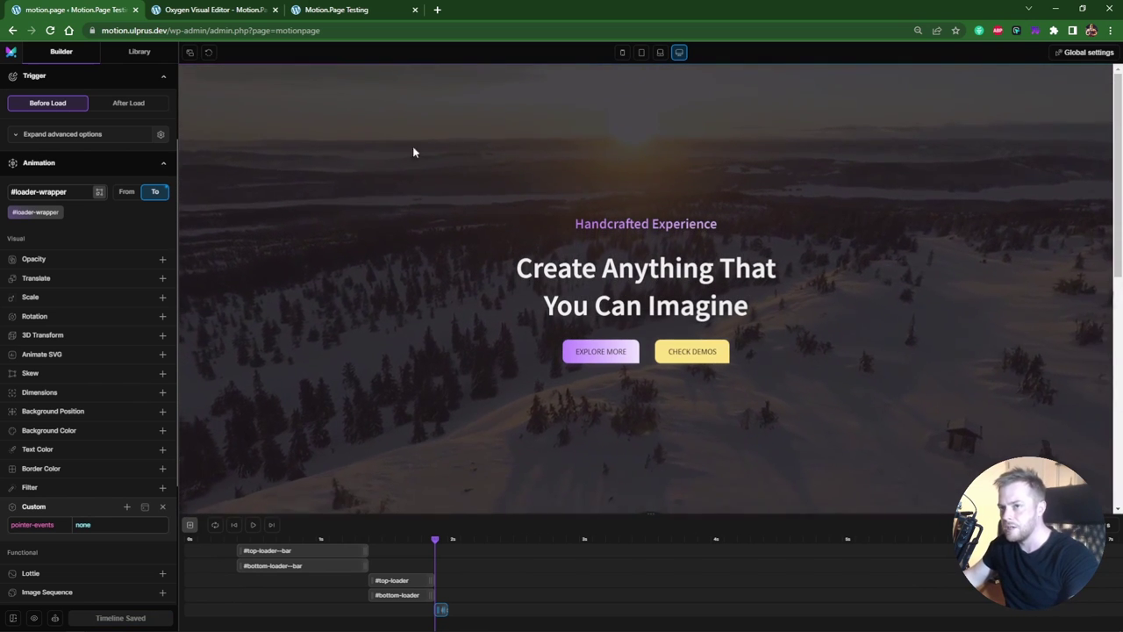
On the live homepage, test whether the hero buttons and heading text respond to the pointer, and view the features section
left_click(331, 10)
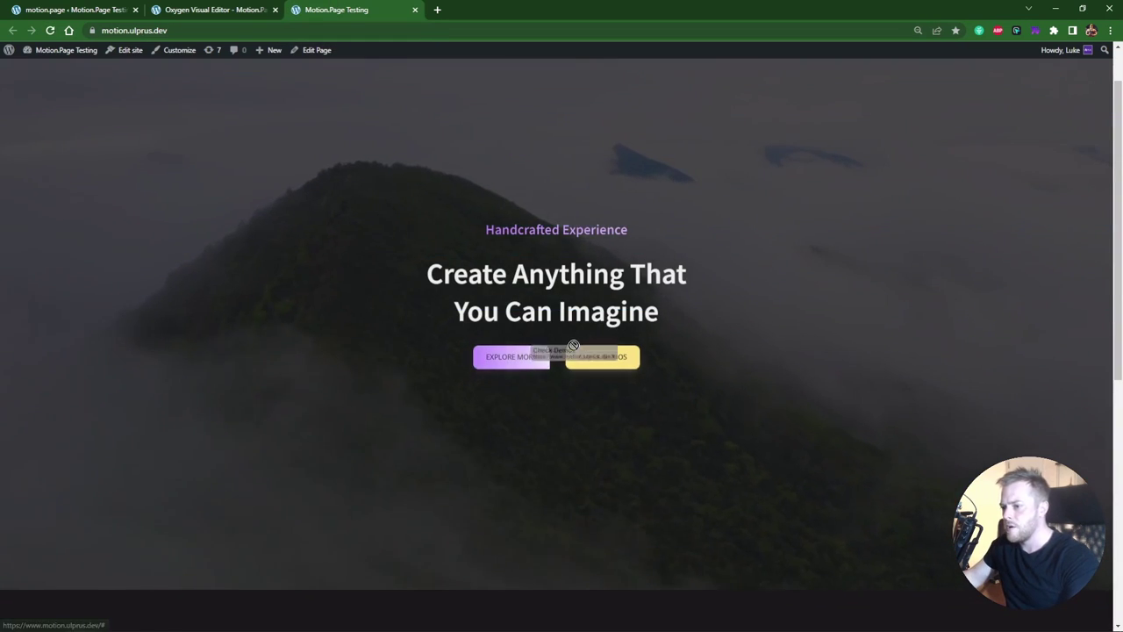
left_click_drag(574, 344, 576, 341)
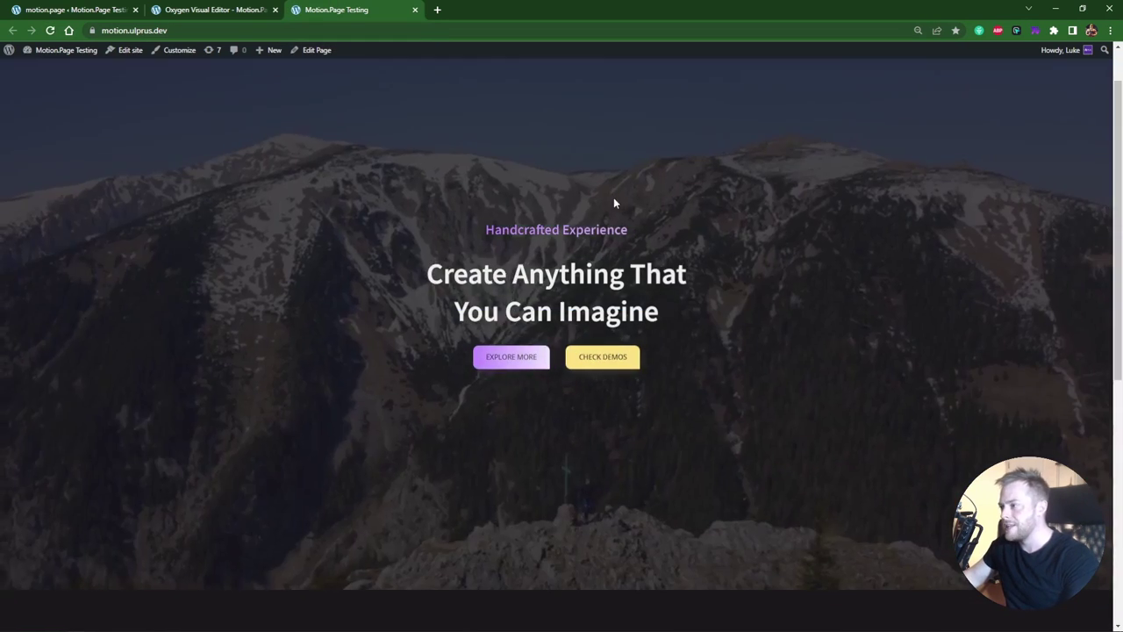
left_click_drag(677, 274, 513, 275)
left_click(616, 276)
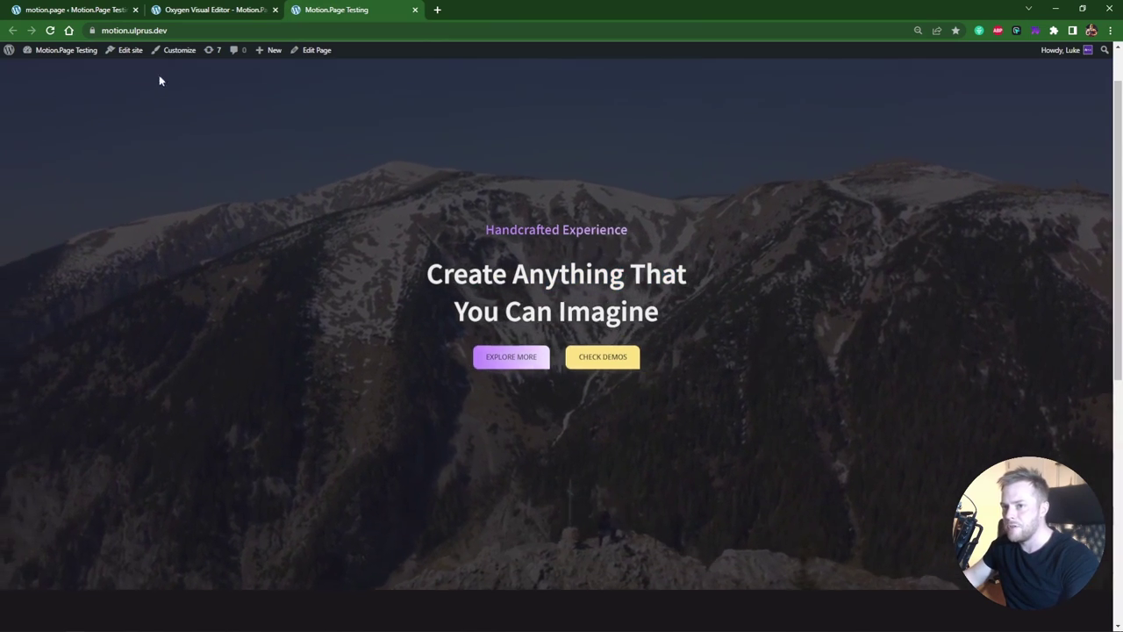
scroll(462, 506, "down", 6)
scroll(474, 459, "down", 2)
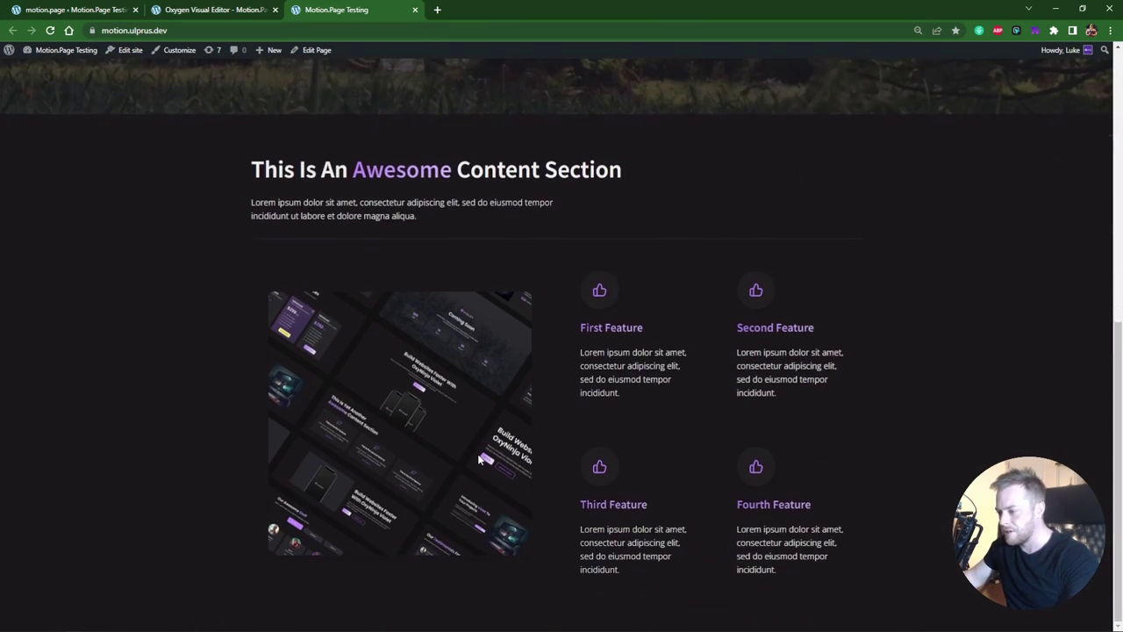
In Motion.page, try replacing #loader-wrapper's pointer-events property with a Translate X of -200%, and view the live homepage
scroll(577, 451, "up", 8)
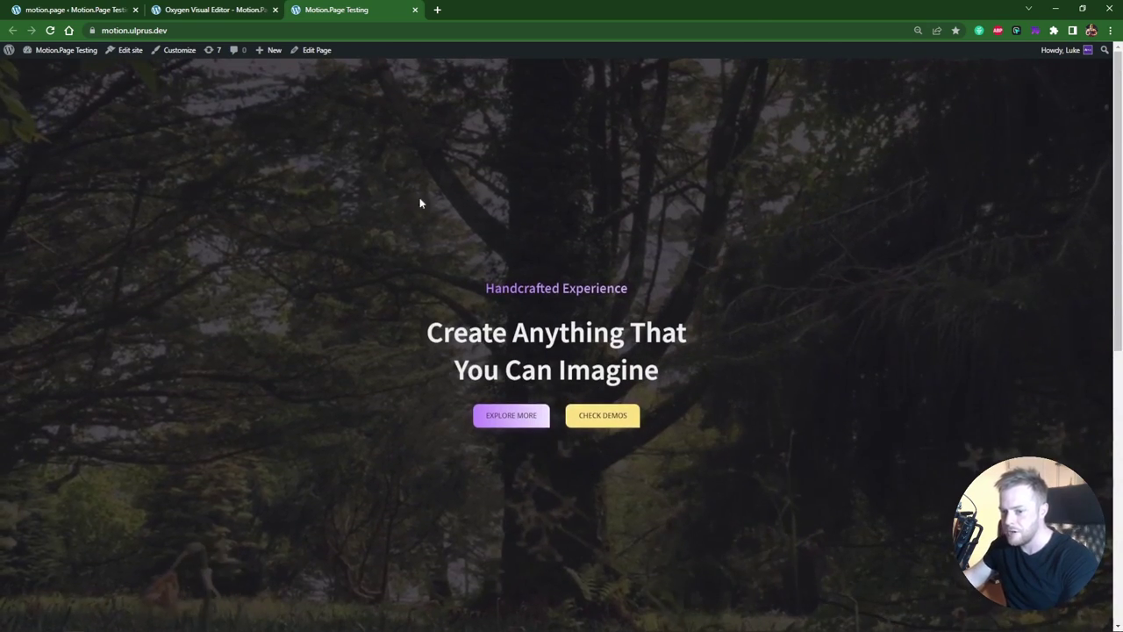
key("ctrl+1")
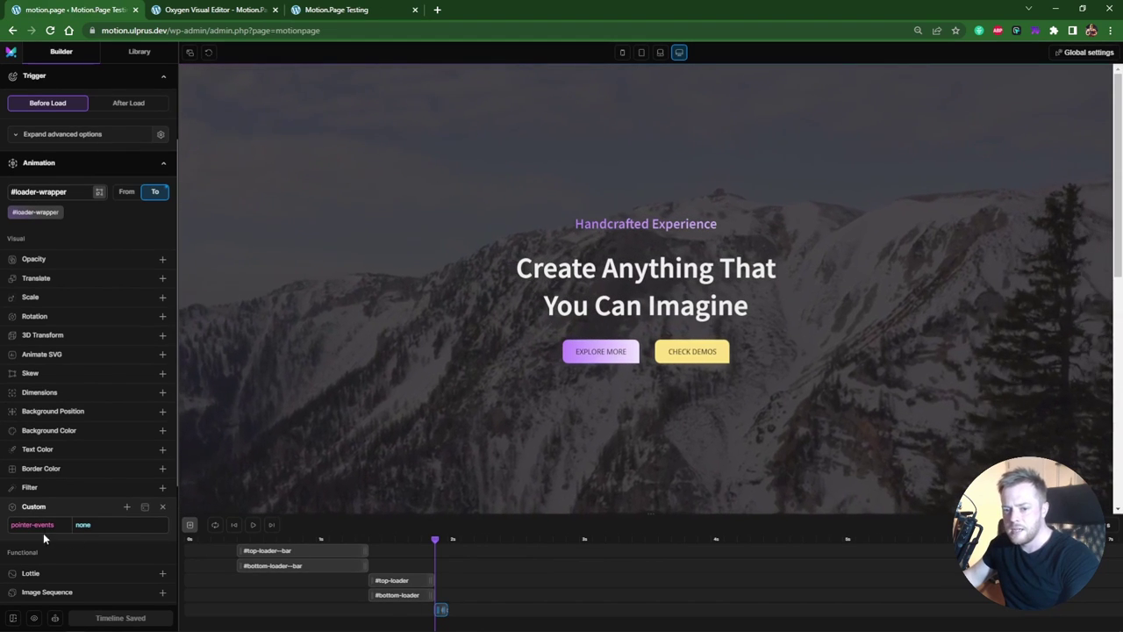
left_click(163, 506)
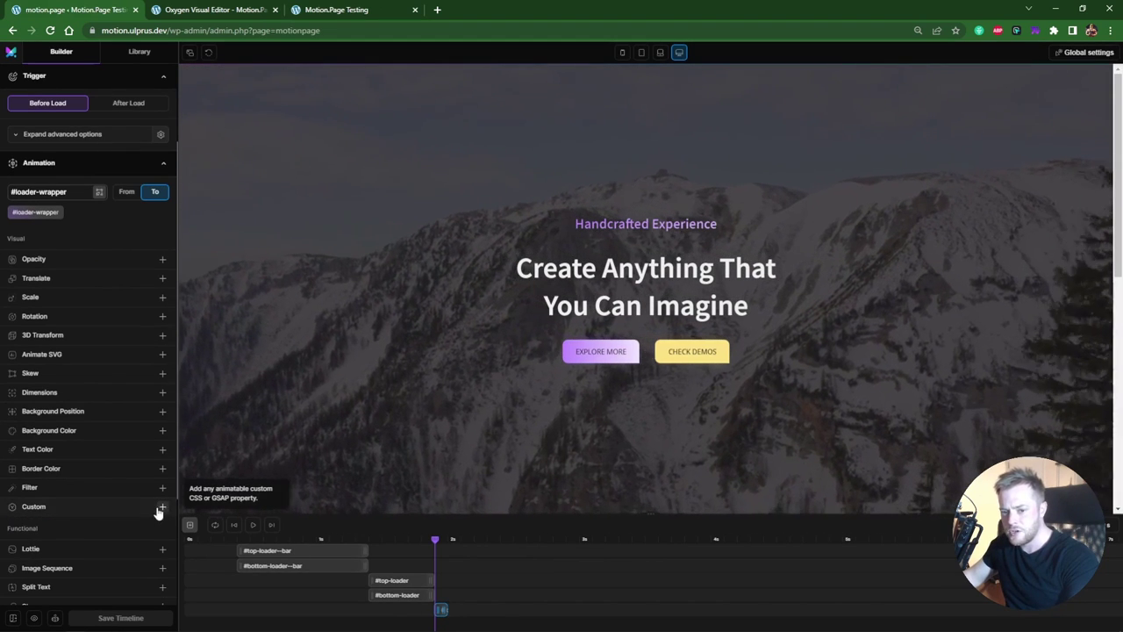
left_click(53, 279)
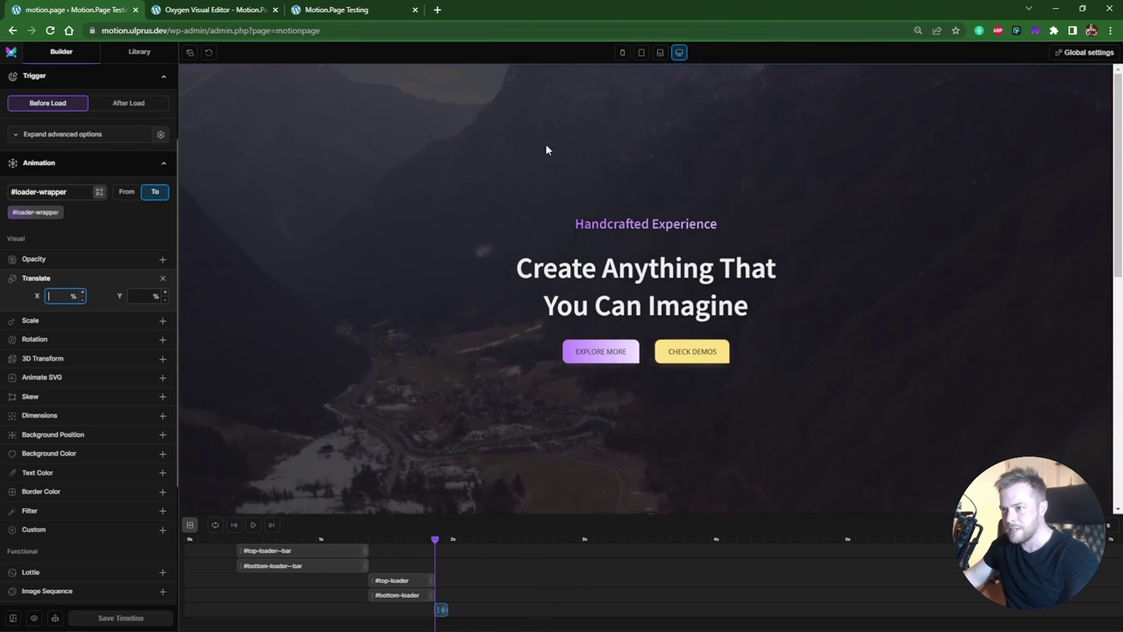
type("-200")
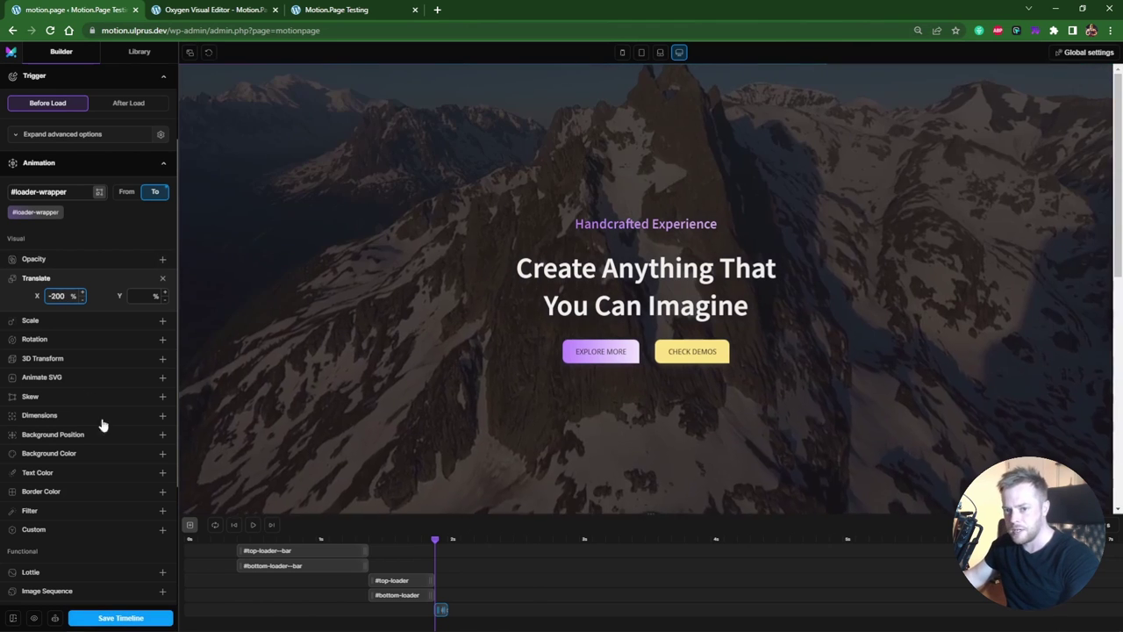
left_click(130, 618)
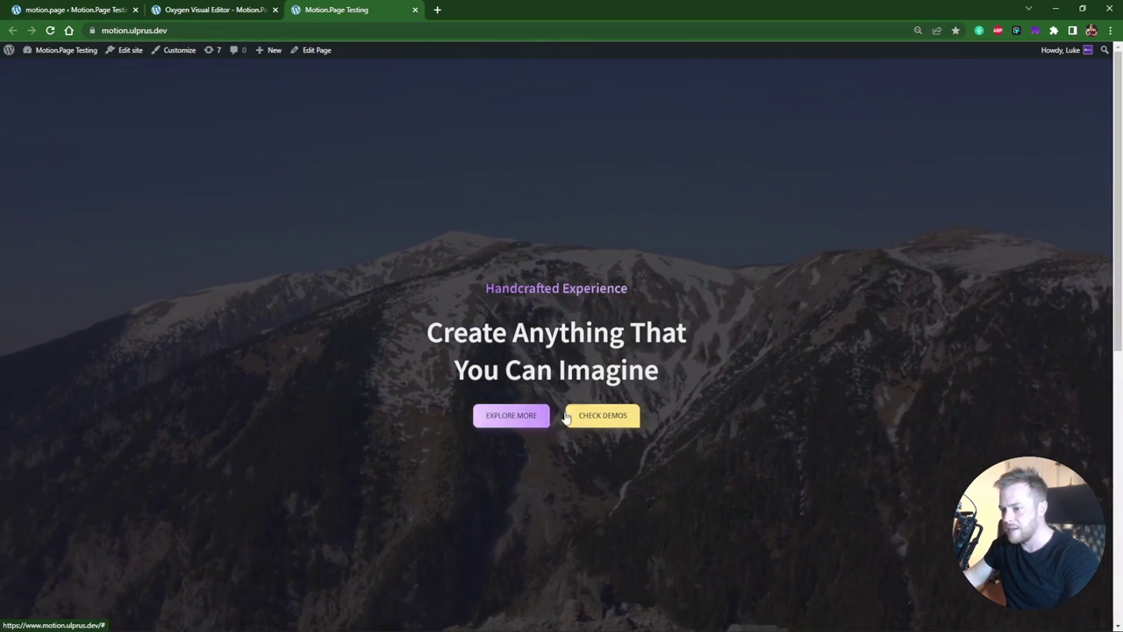
key("ctrl+shift+Tab")
key("ctrl+shift+Tab")
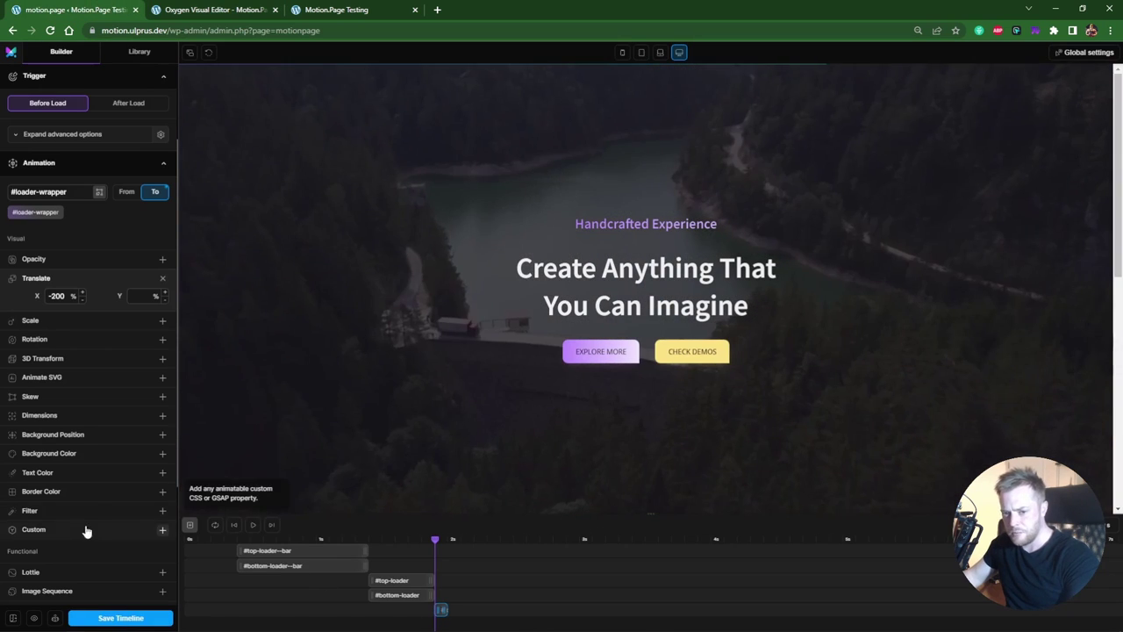
Replace the Translate property on #loader-wrapper with the custom property pointer-events set to none, and save the timeline
left_click(162, 277)
left_click(69, 506)
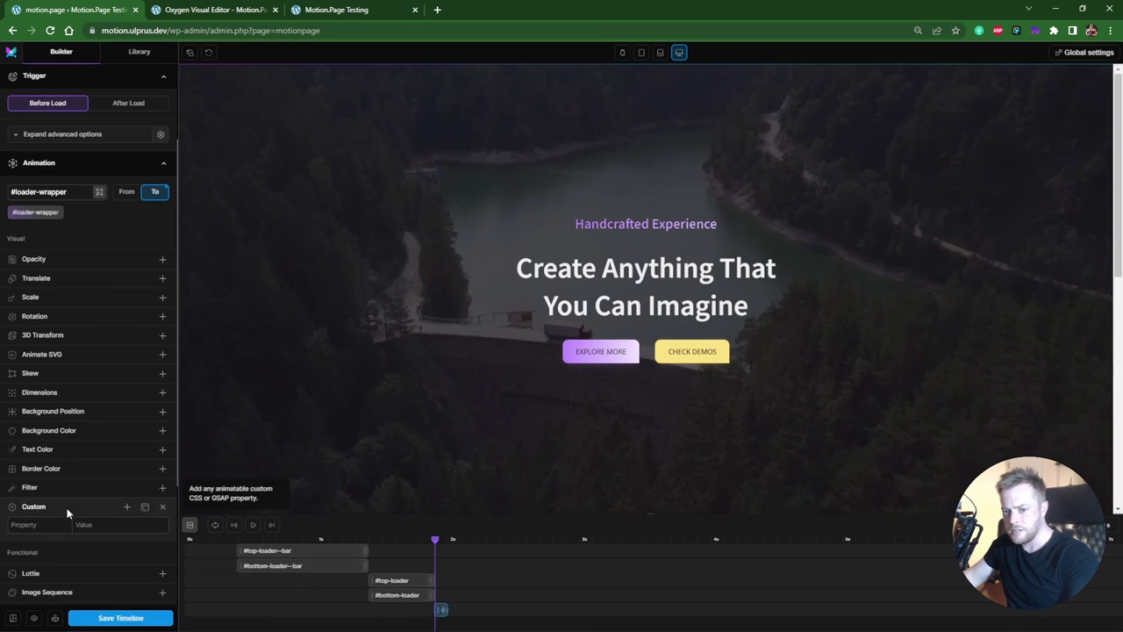
left_click(53, 524)
type("poin")
type("ter-events")
key("Tab")
type("none")
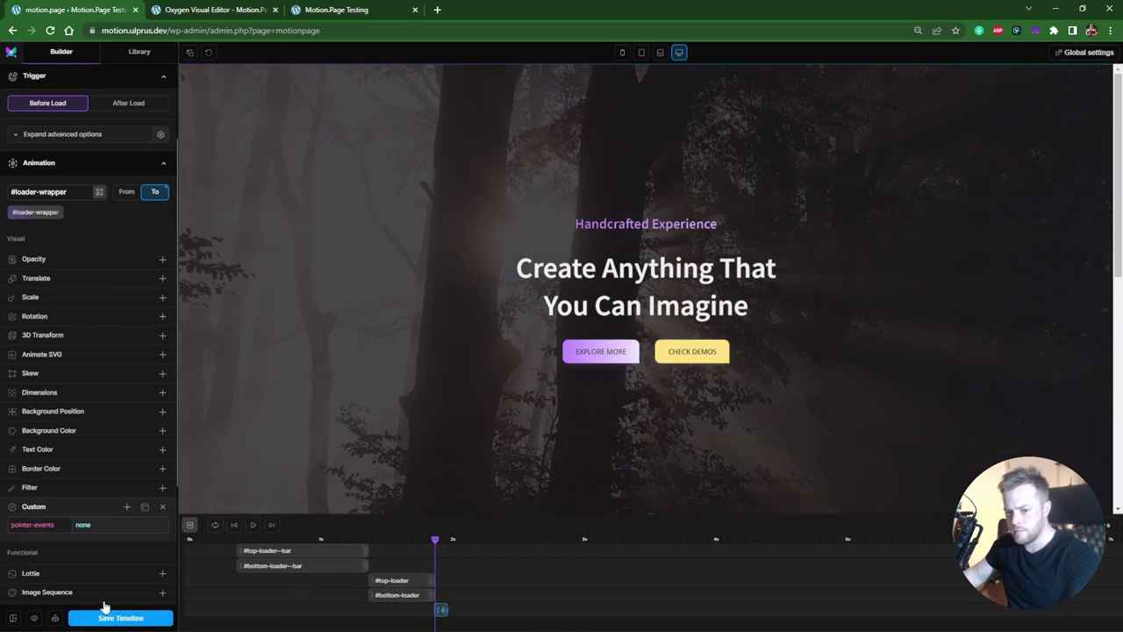
left_click(107, 617)
Reload the live homepage to replay the loader, and check the hero and the scrolling of the page
left_click(337, 10)
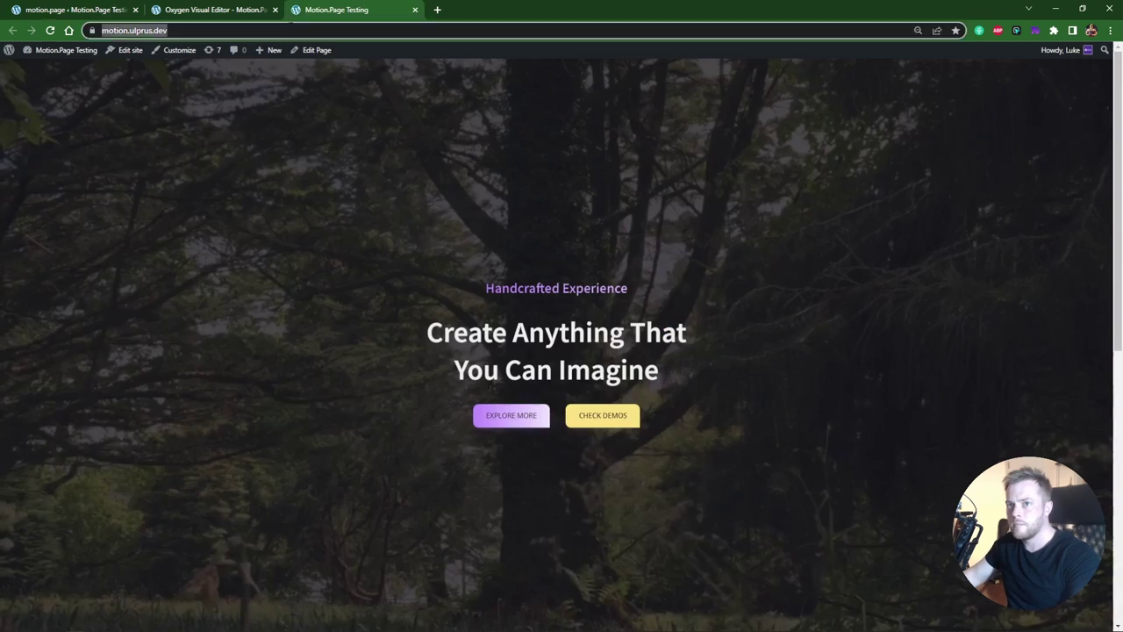
key("Return")
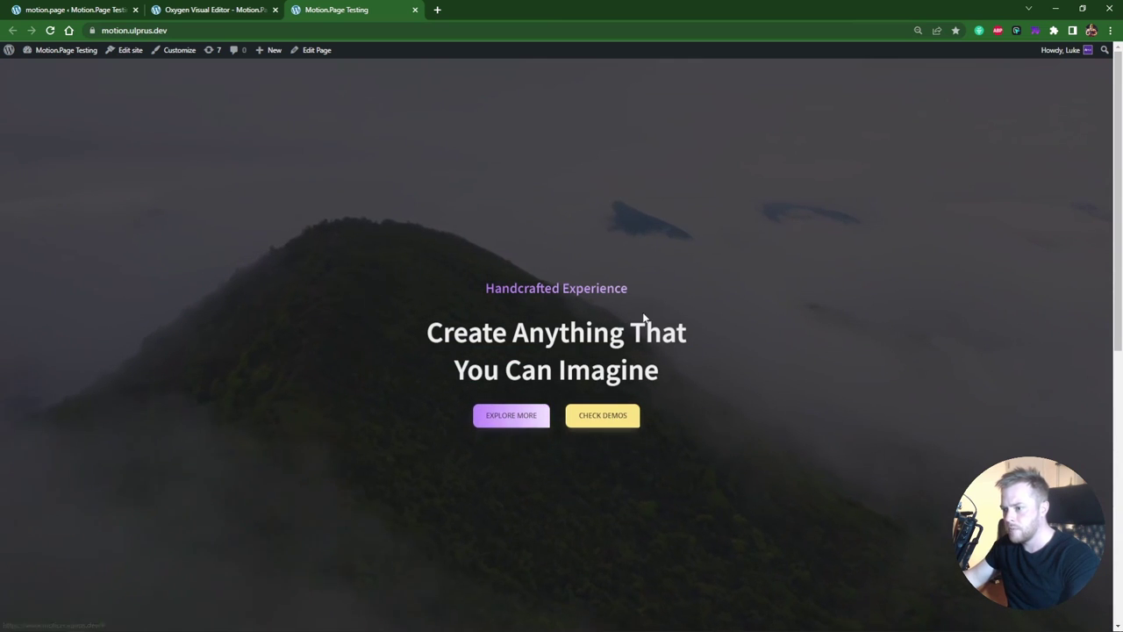
scroll(640, 338, "down", 4)
scroll(636, 351, "up", 5)
key("F12")
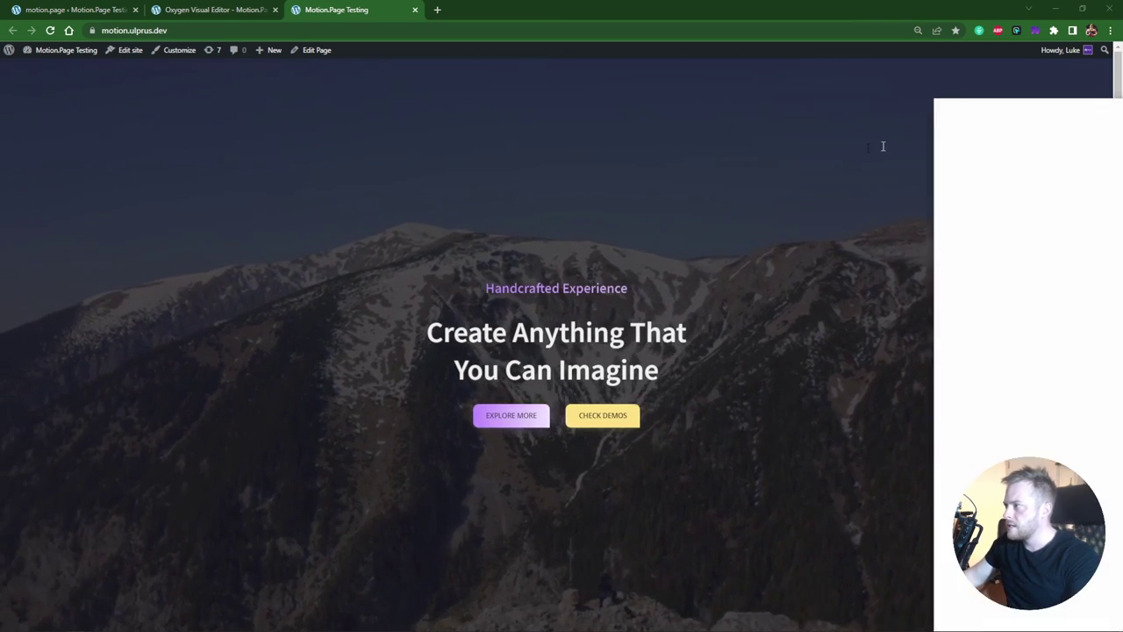
View the page loader on the motion.page website, and replay the loader on the live test homepage for comparison
left_click(552, 25)
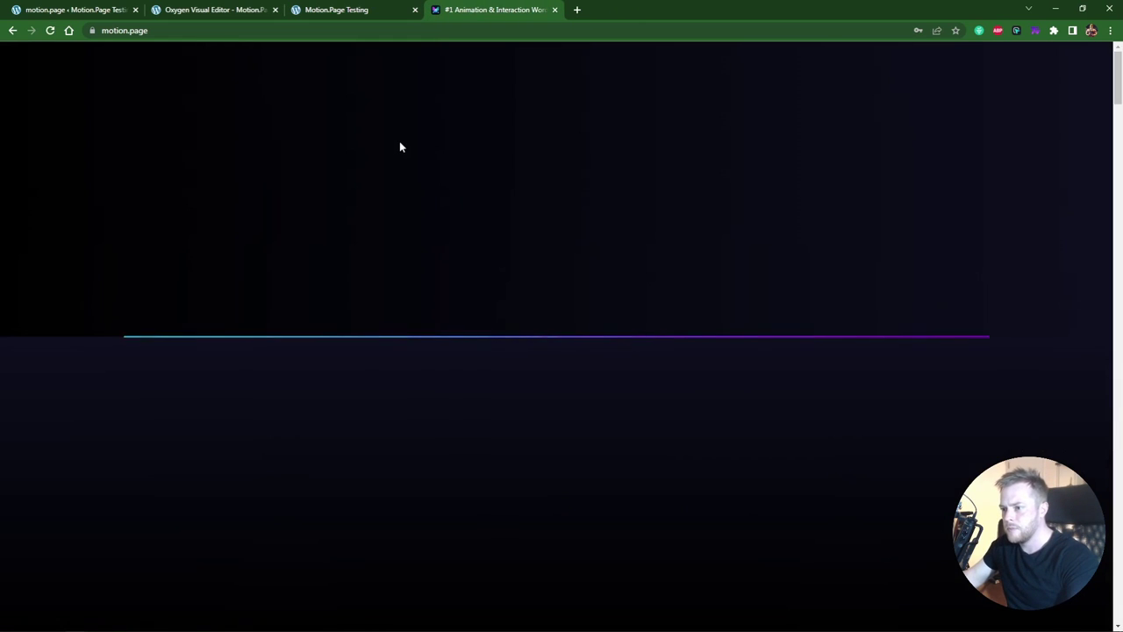
left_click(369, 10)
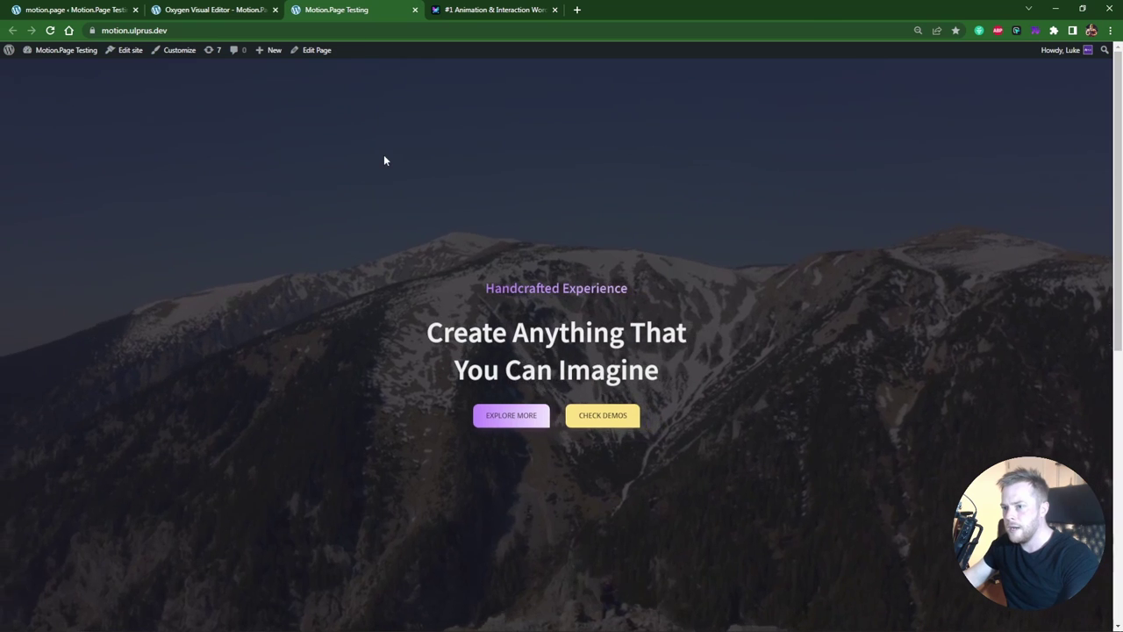
key("F5")
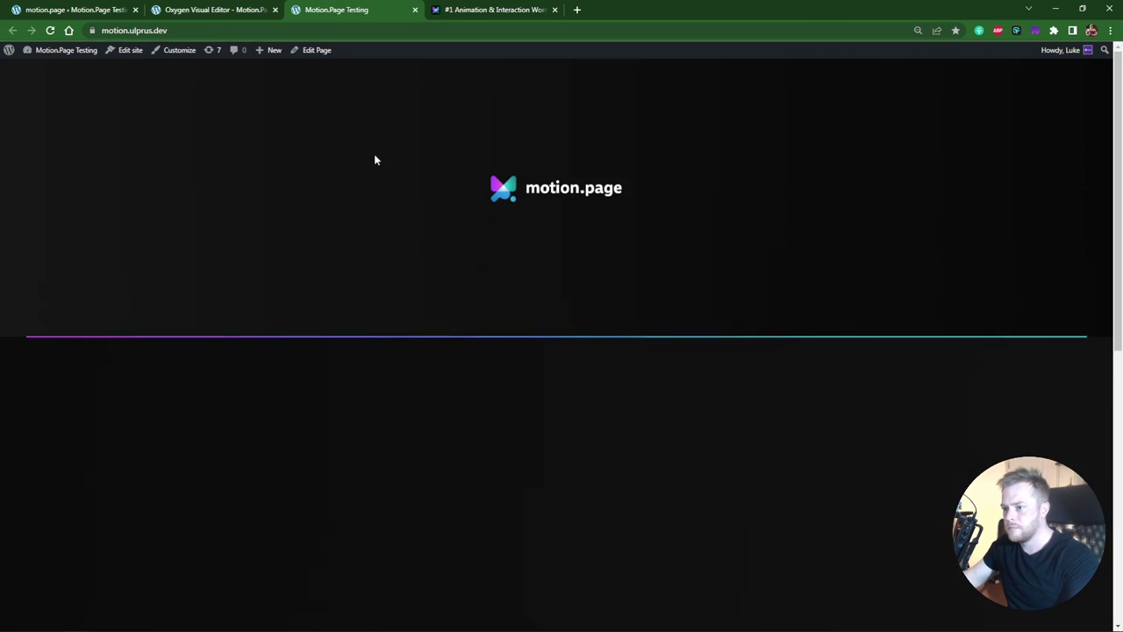